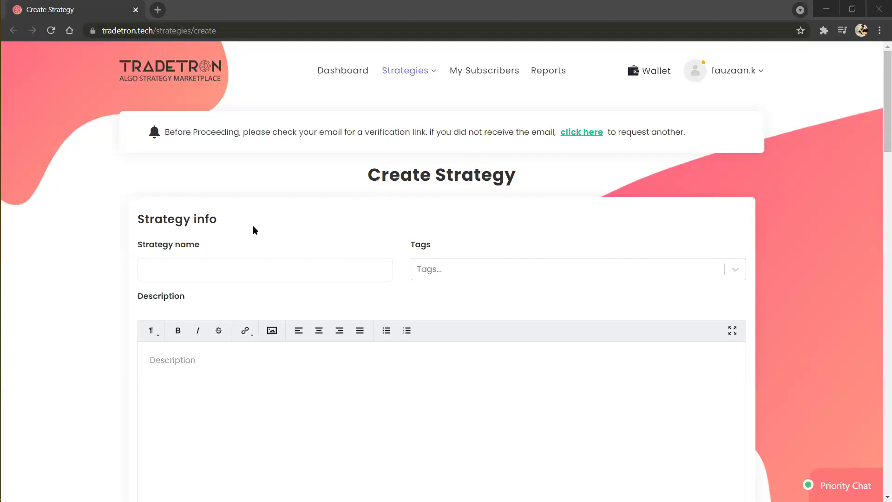
# Step: Name the new strategy "Webinar on Value when keyword"
pyautogui.scroll(-1, 253, 226)
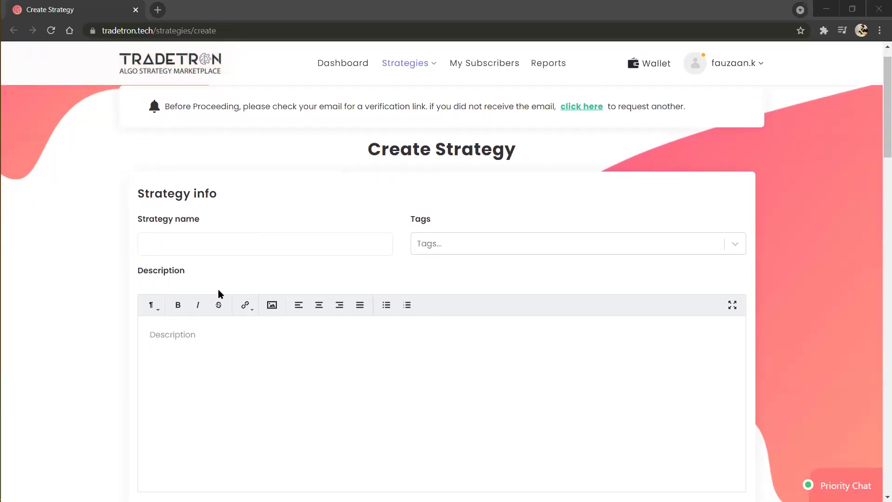
pyautogui.scroll(-2, 170, 240)
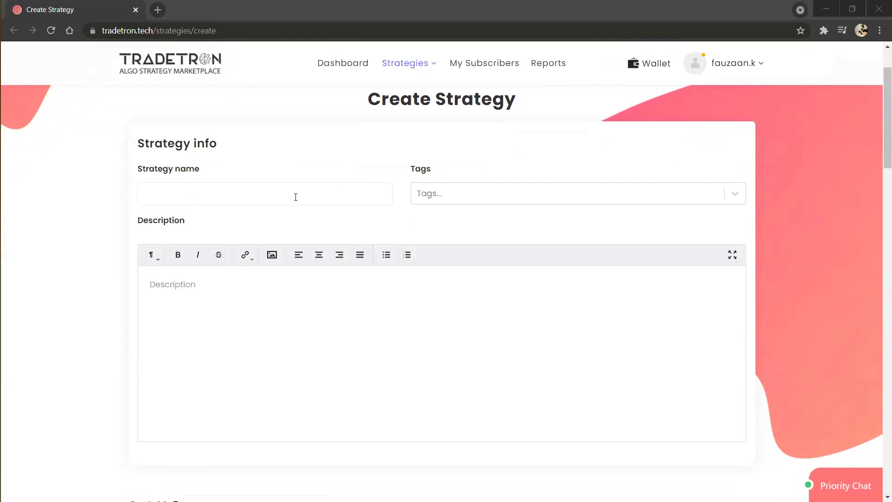
pyautogui.click(272, 200)
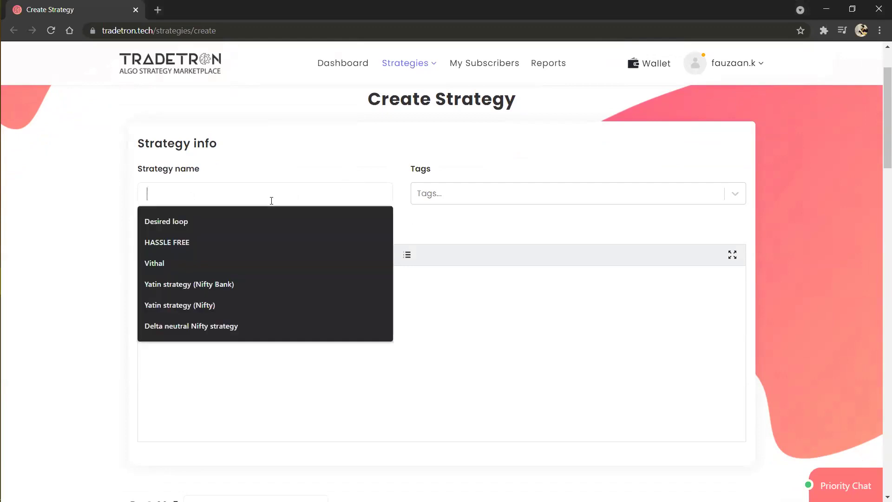
pyautogui.write('We')
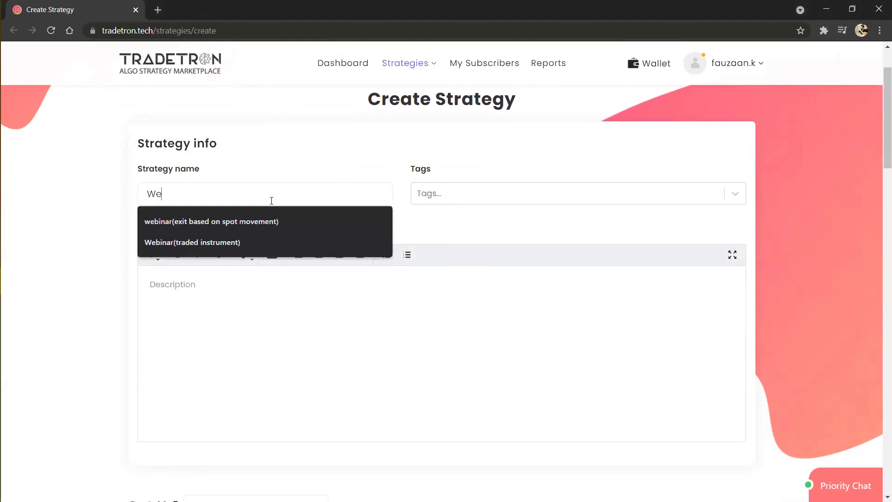
pyautogui.write('binar on V')
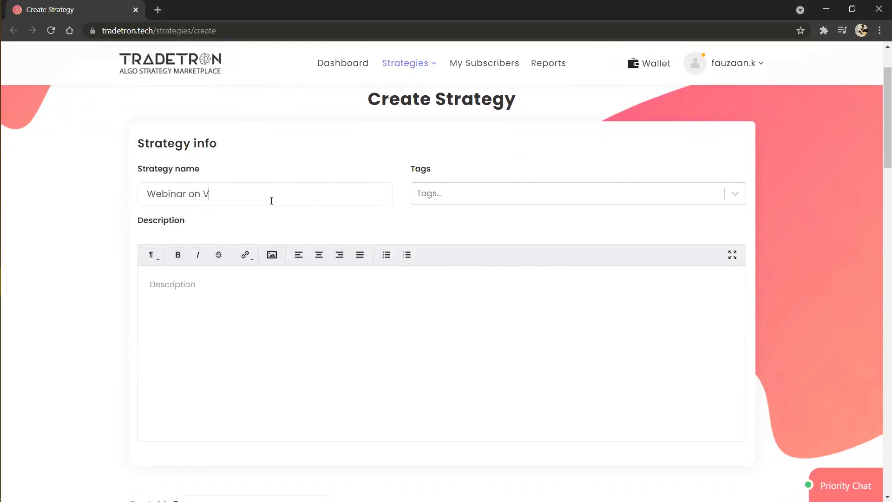
pyautogui.write('alue when keyword')
# Step: Tag the strategy with Volatility and enter "abcxyz" as its description
pyautogui.click(446, 202)
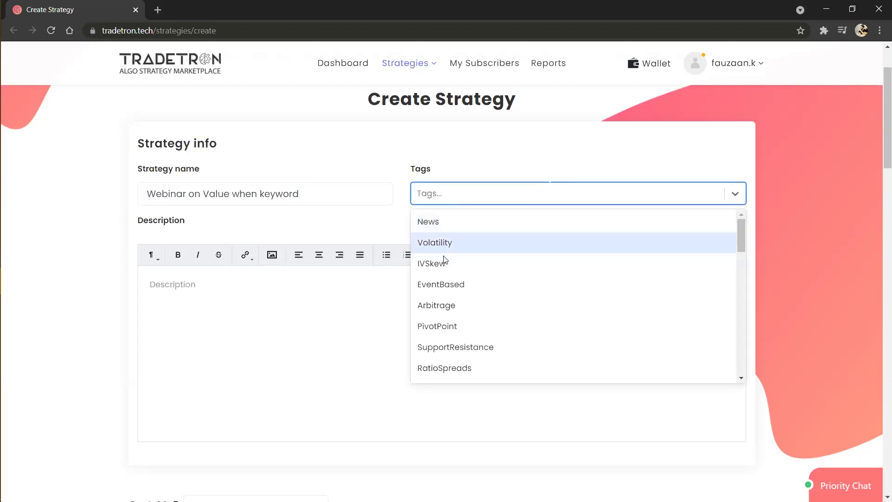
pyautogui.click(468, 242)
pyautogui.click(262, 318)
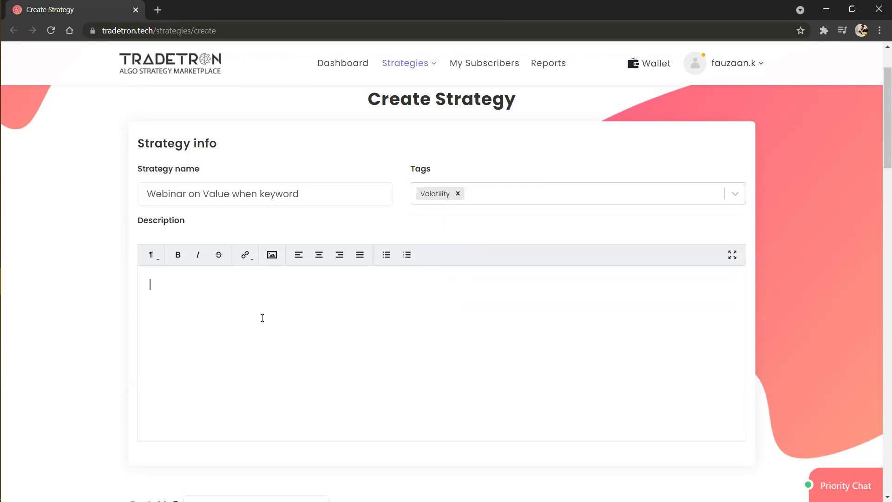
pyautogui.write('abcxyz')
# Step: Look through the instrument lists selectable for Set №1 and the options for adding or viewing a list
pyautogui.scroll(-4, 262, 318)
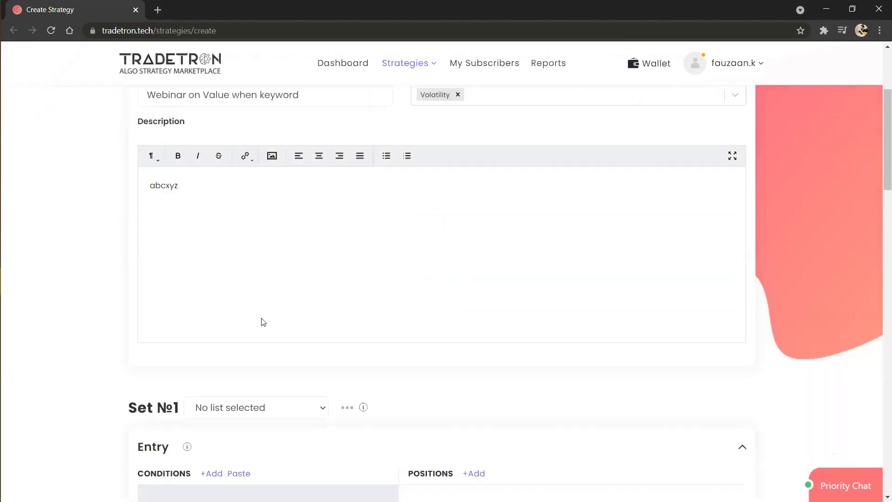
pyautogui.scroll(-2, 262, 318)
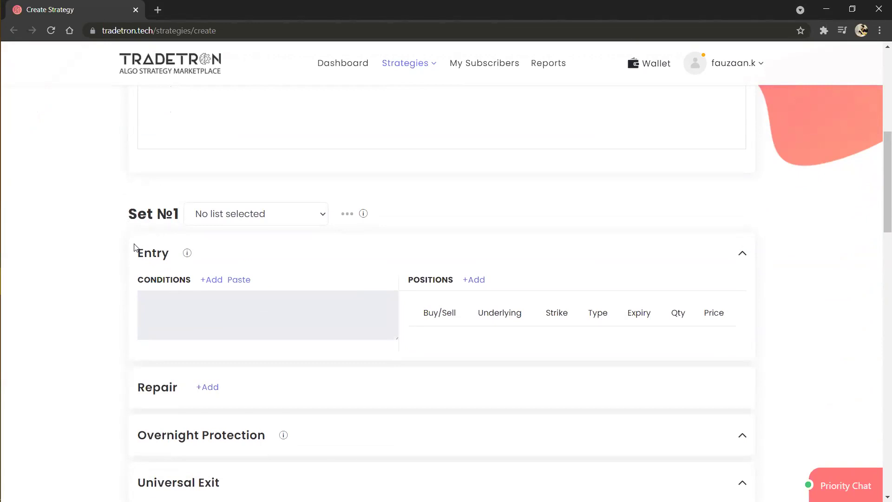
pyautogui.scroll(-1, 134, 246)
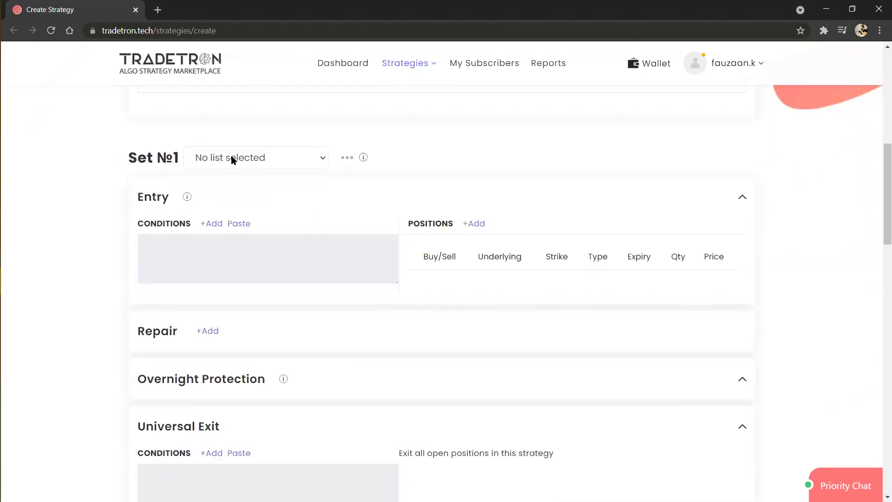
pyautogui.click(280, 167)
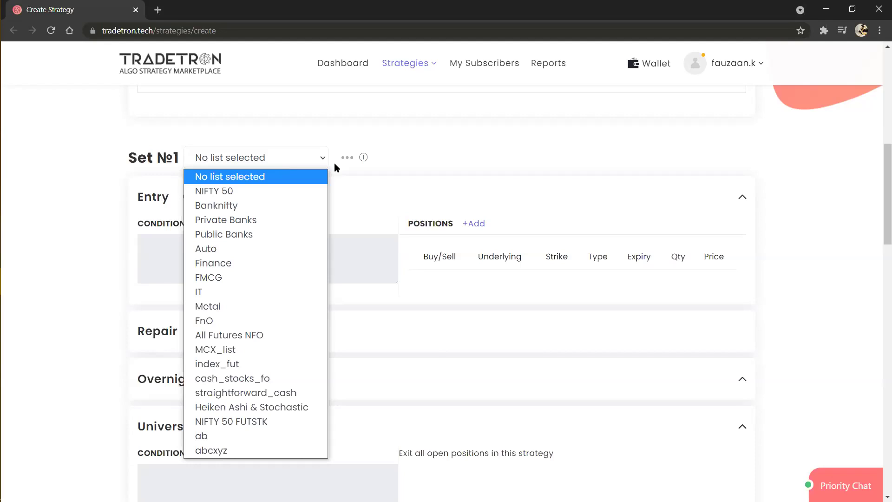
pyautogui.click(347, 158)
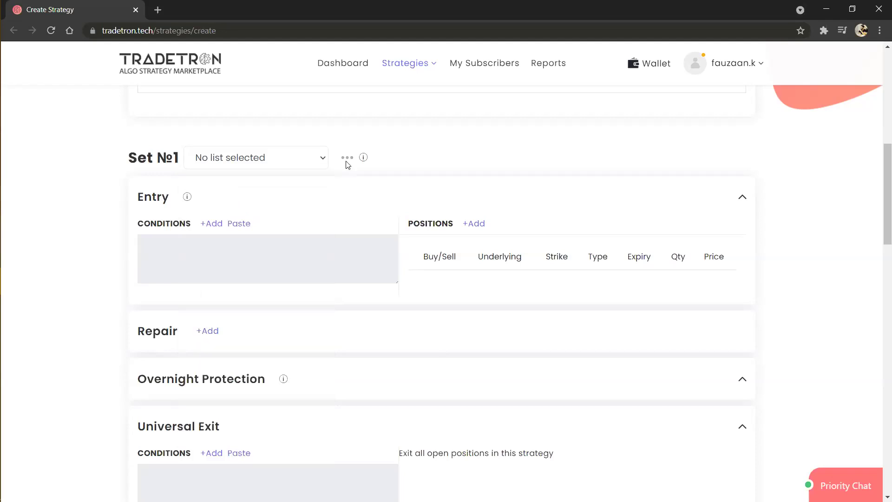
pyautogui.click(289, 162)
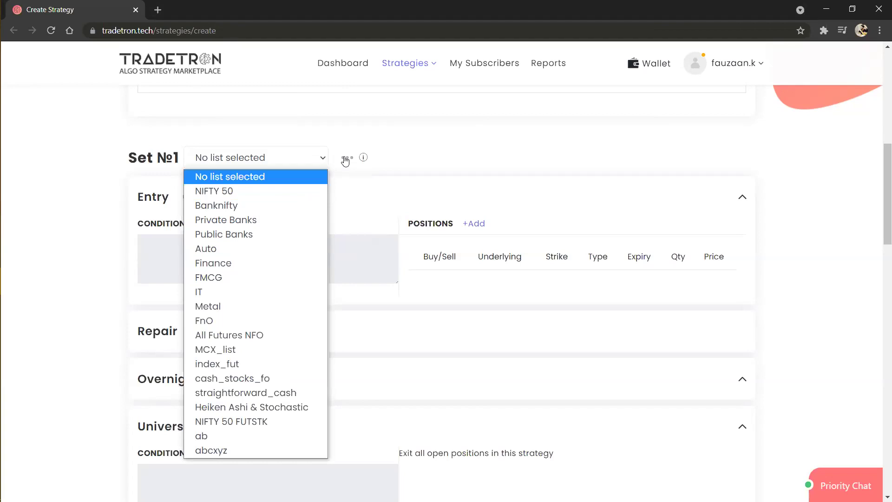
pyautogui.click(303, 183)
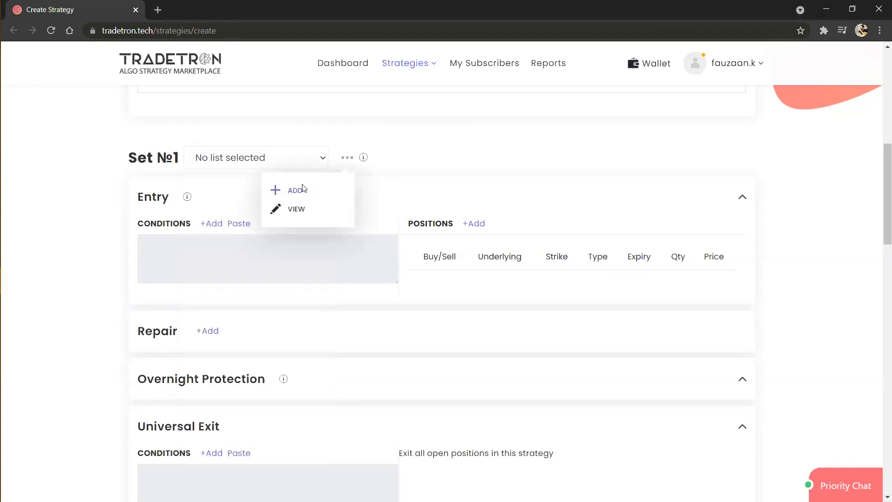
pyautogui.click(219, 190)
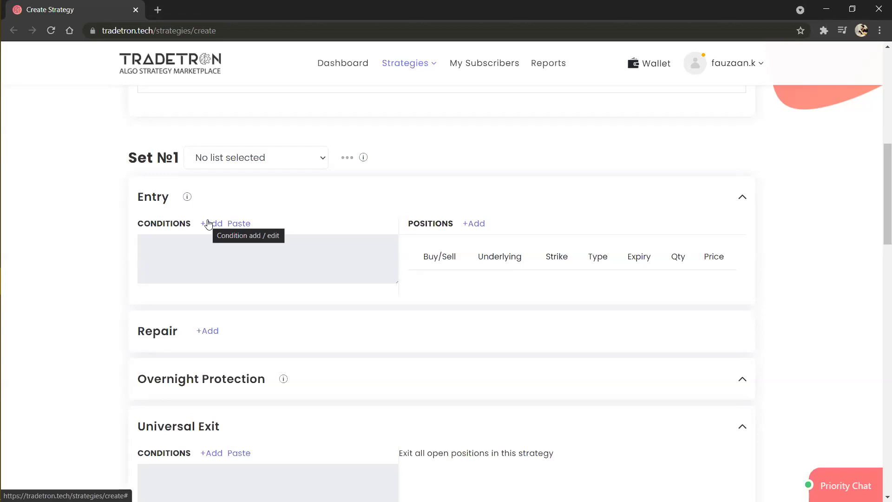
# Step: Start an entry condition for Set №1 with the Time keyword on the NSE exchange
pyautogui.click(208, 223)
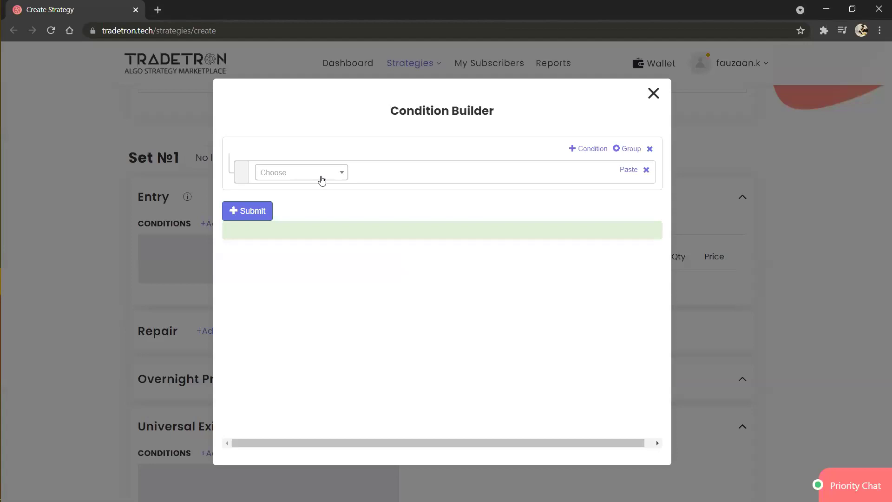
pyautogui.click(658, 94)
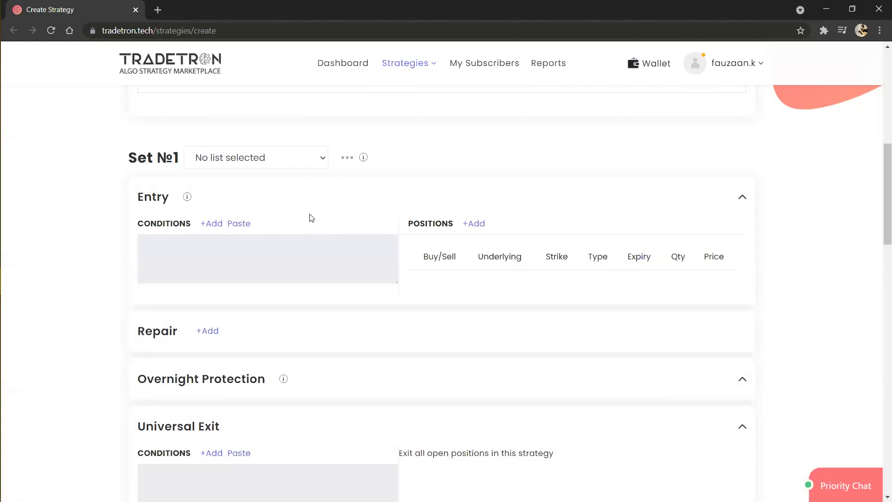
pyautogui.click(213, 225)
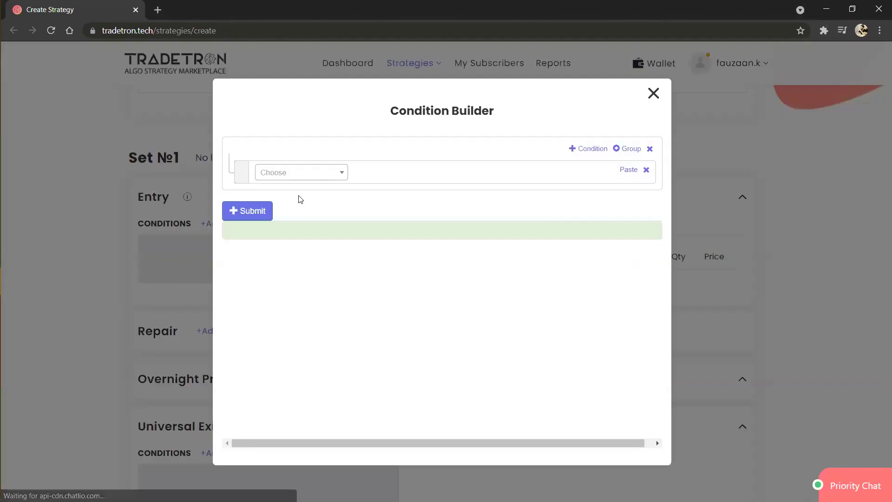
pyautogui.click(328, 182)
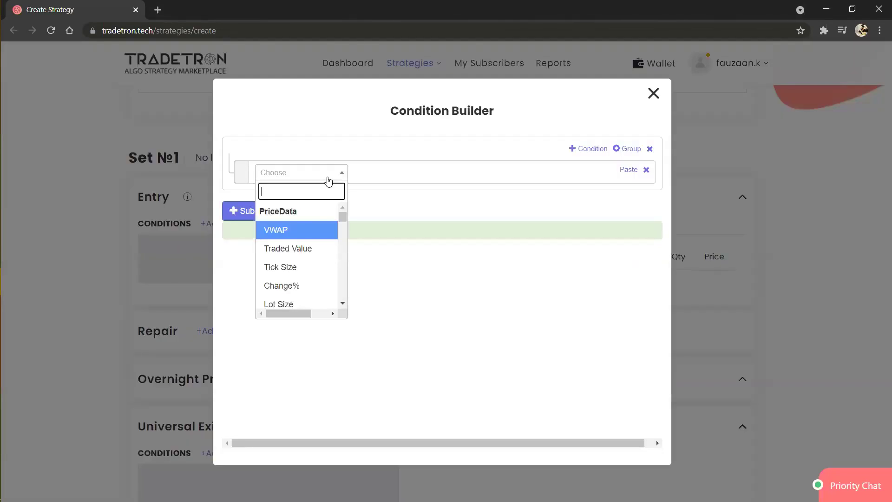
pyautogui.write('time')
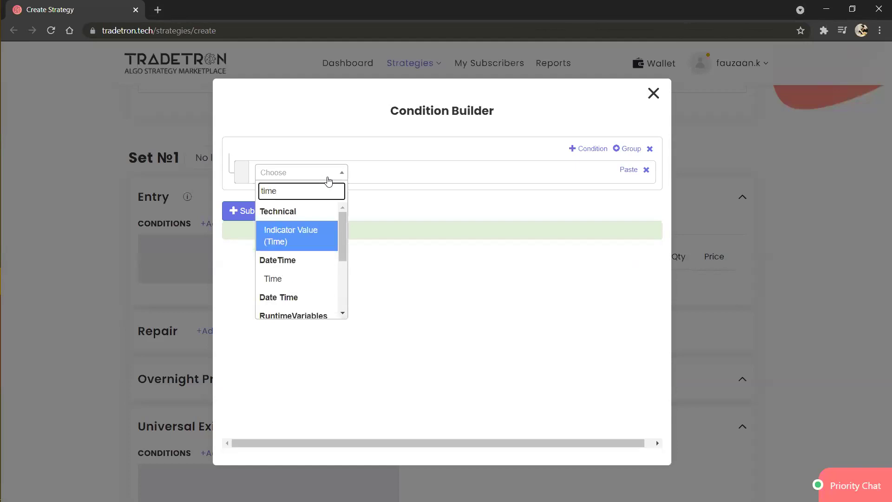
pyautogui.press('Down')
pyautogui.press('Return')
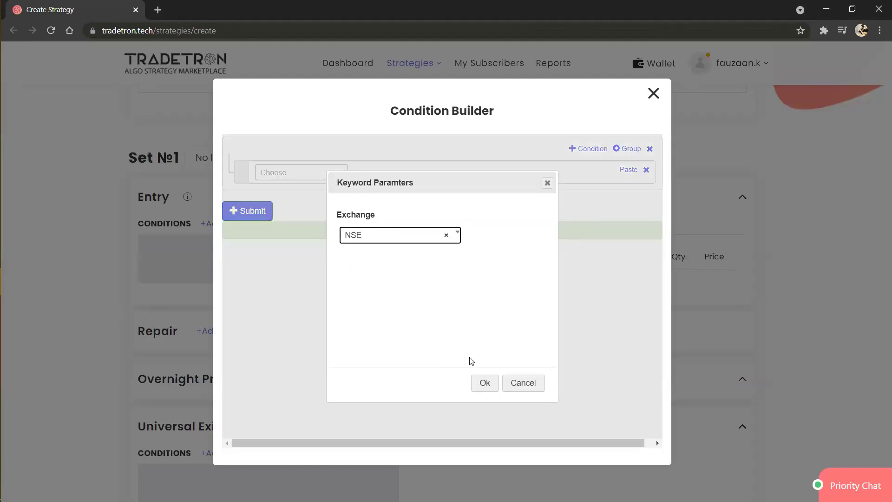
pyautogui.click(482, 384)
# Step: Complete the time condition with a greater-than operator and the Number keyword set to 0930
pyautogui.click(325, 181)
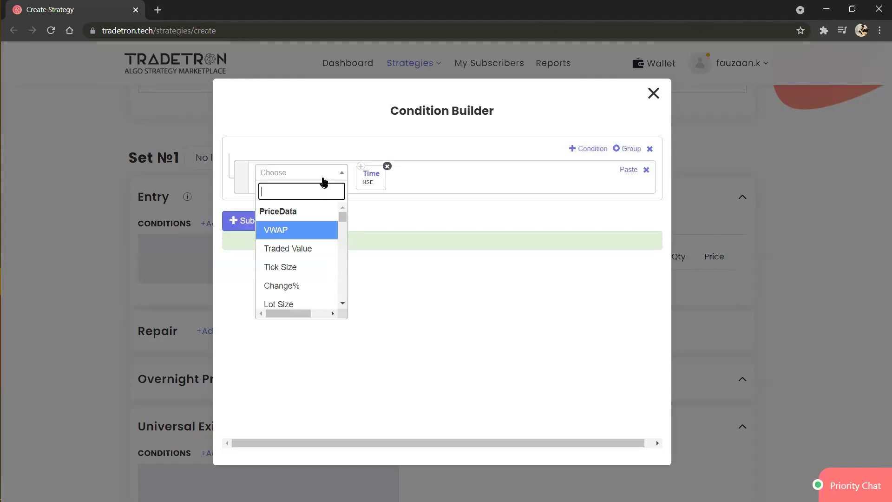
pyautogui.write('>')
pyautogui.press('Return')
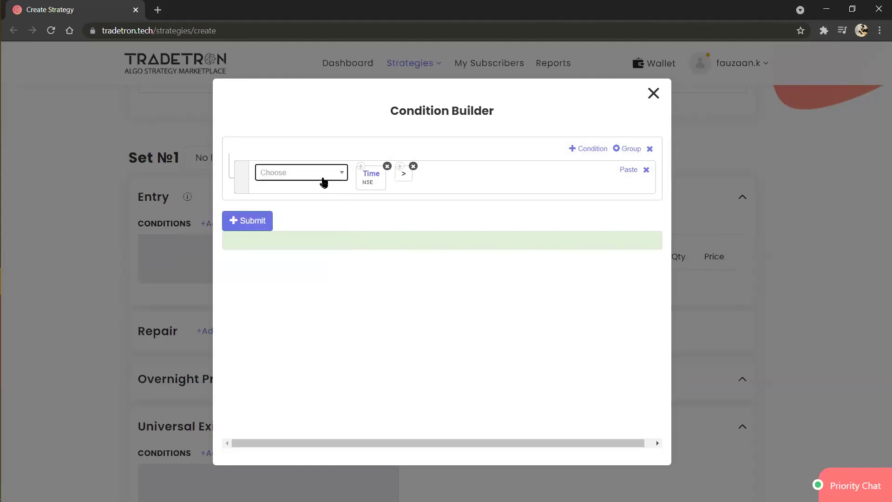
pyautogui.click(325, 182)
pyautogui.write('numb')
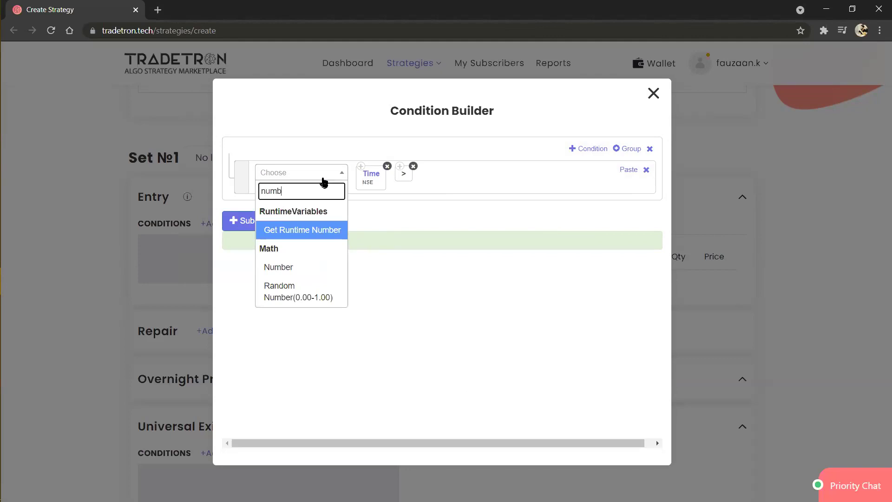
pyautogui.press('Down')
pyautogui.press('Return')
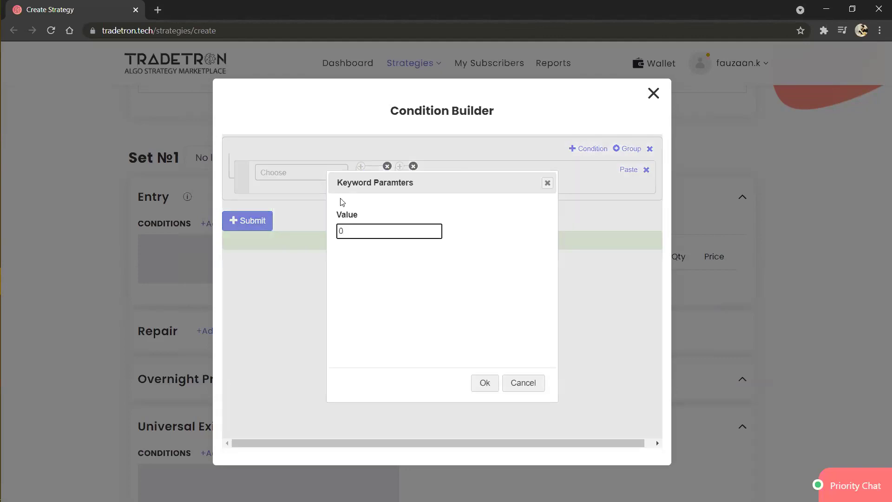
pyautogui.write('9')
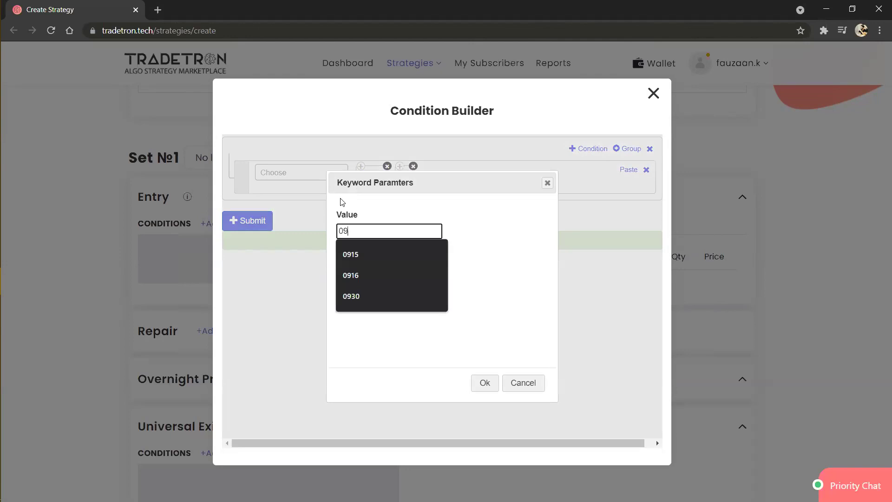
pyautogui.write('30')
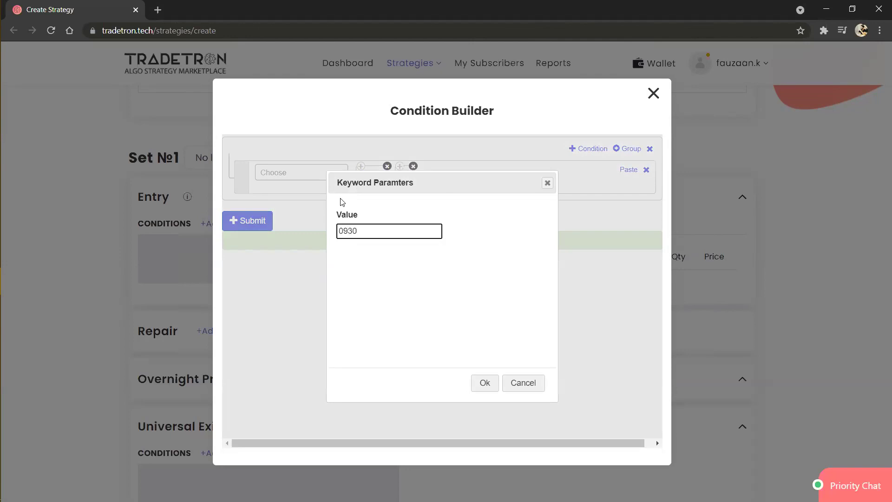
pyautogui.press('Return')
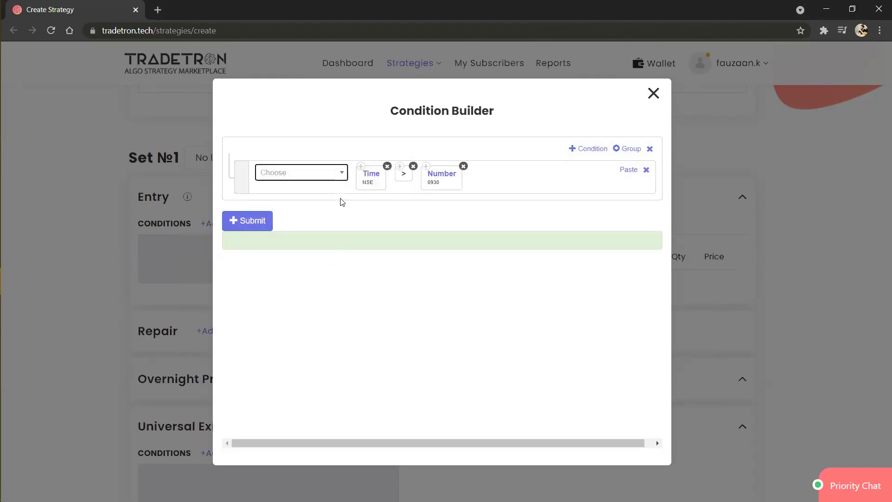
# Step: Add a second condition joined by AND and choose the Position keyword for it
pyautogui.click(589, 149)
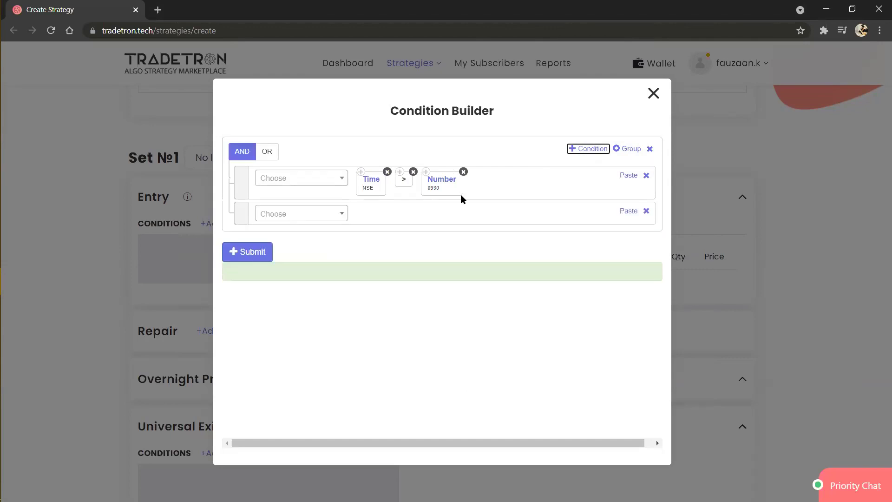
pyautogui.click(328, 215)
pyautogui.write('Pos')
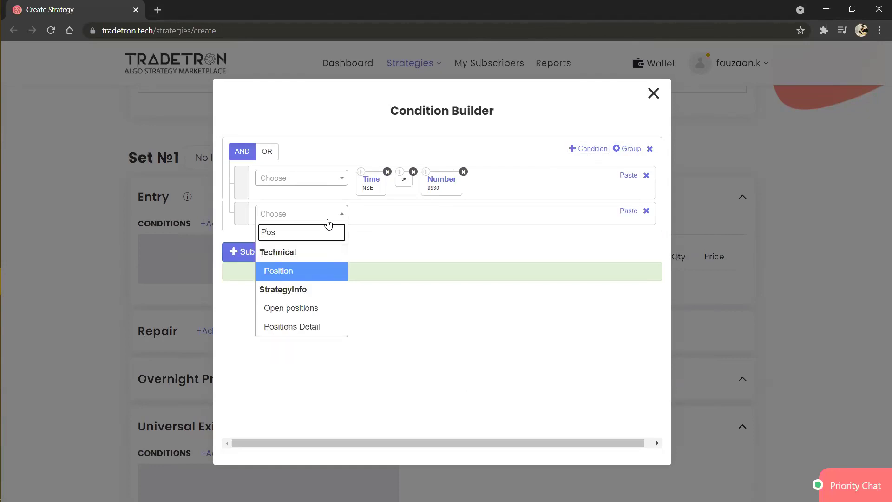
pyautogui.press('Return')
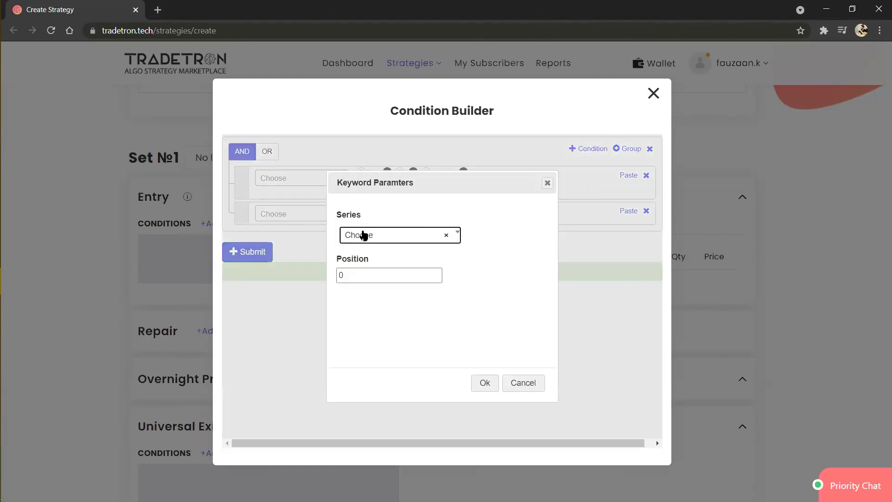
# Step: Set the Position keyword's series to EMA and its position to -1
pyautogui.click(363, 236)
pyautogui.write('ema')
pyautogui.press('Down')
pyautogui.press('Return')
pyautogui.click(361, 275)
pyautogui.press('BackSpace')
pyautogui.write('-1')
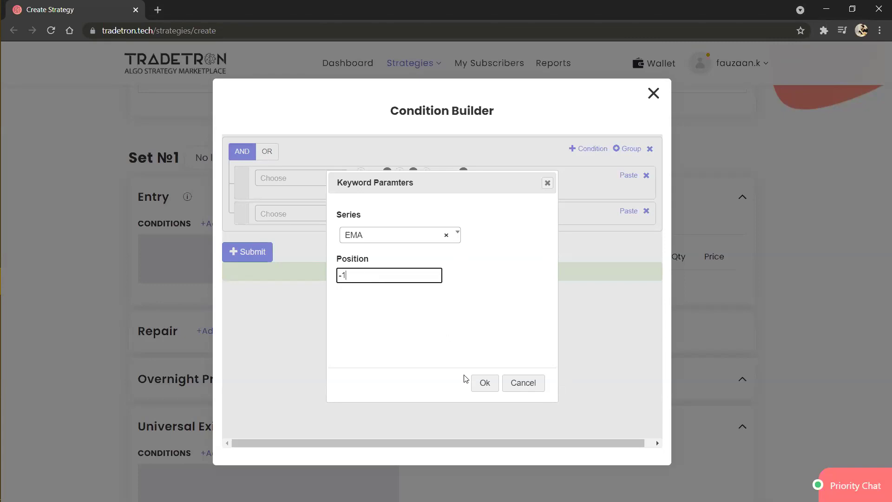
pyautogui.click(484, 383)
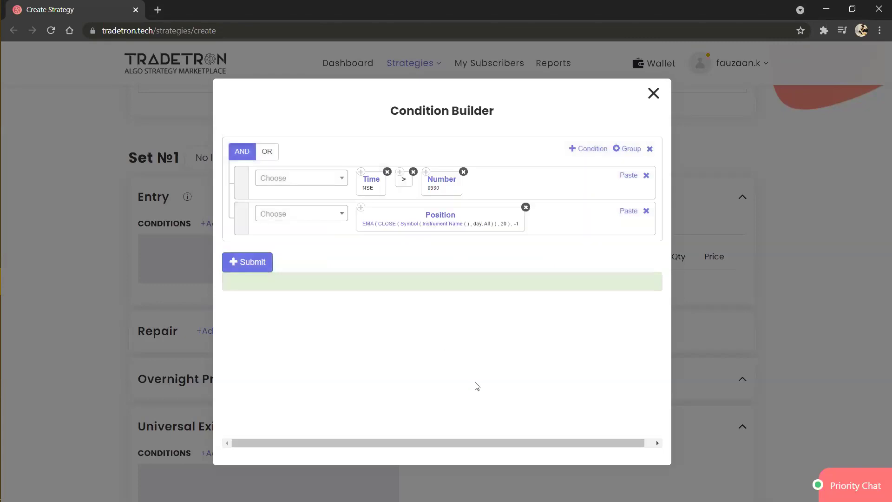
# Step: Set the Position keyword's instrument to NFO - NIFTY 50
pyautogui.click(441, 228)
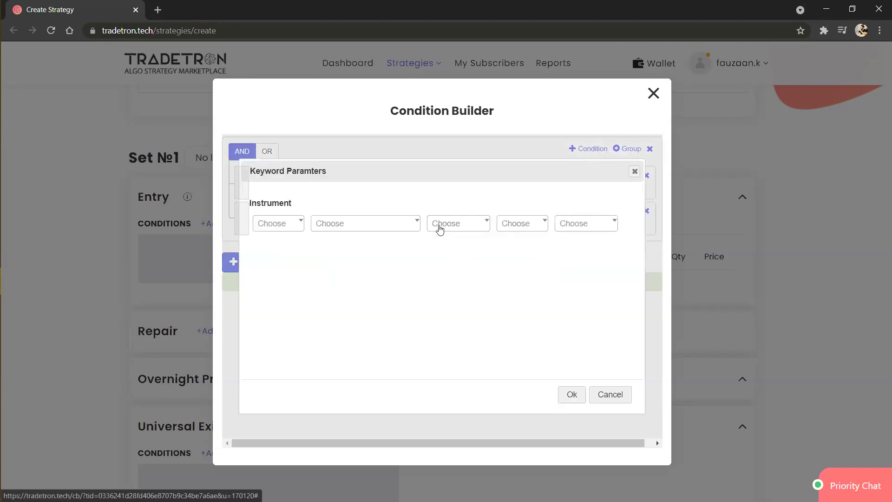
pyautogui.click(301, 224)
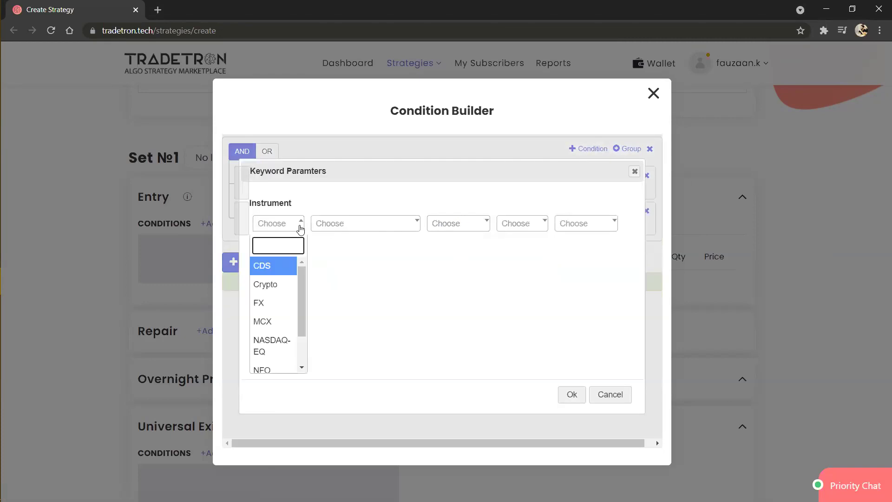
pyautogui.write('nf')
pyautogui.press('Return')
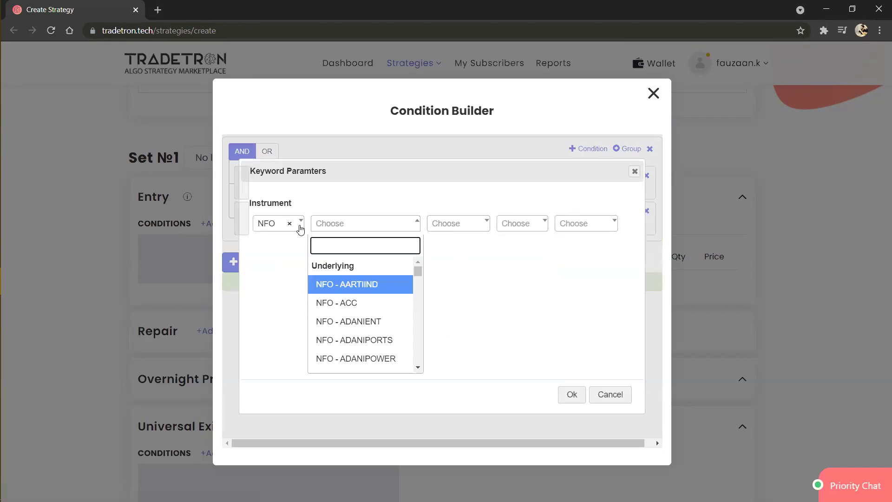
pyautogui.write('nifty')
pyautogui.press('Return')
pyautogui.press('Tab')
pyautogui.press('Tab')
pyautogui.press('Return')
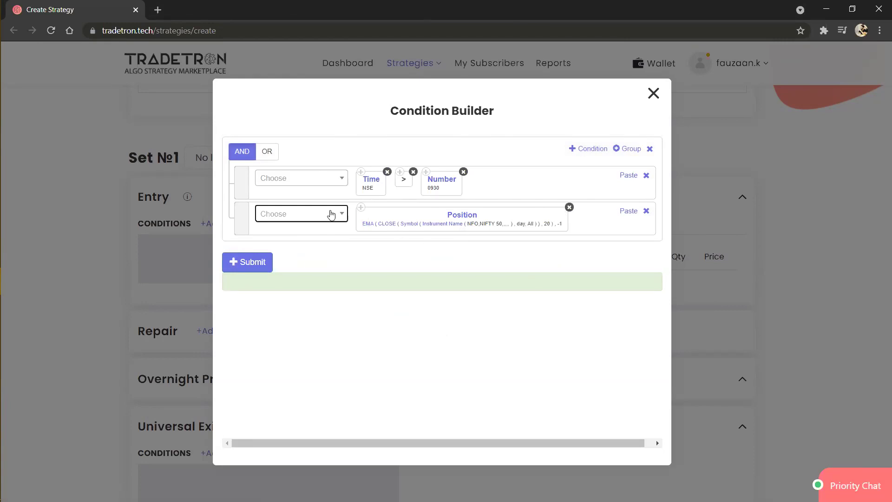
# Step: Copy the greater-than operator from the time condition, then a duplicate of the Position keyword, into the second condition
pyautogui.click(331, 215)
pyautogui.click(400, 177)
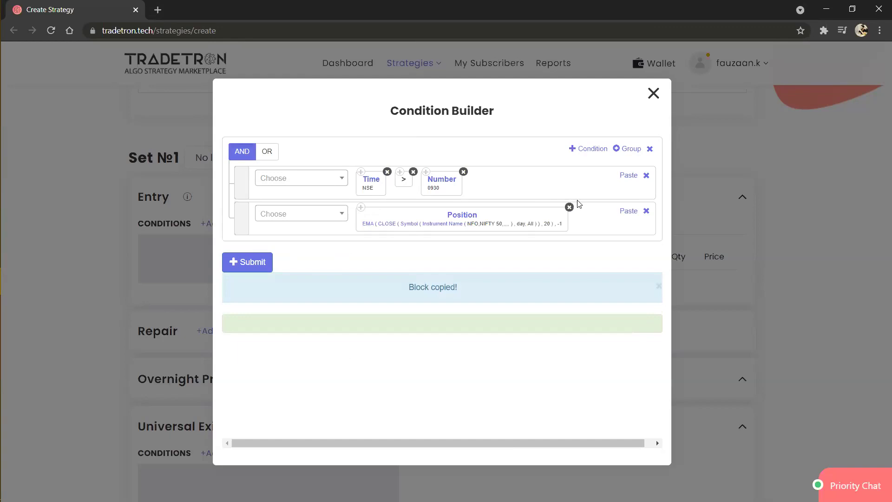
pyautogui.click(628, 211)
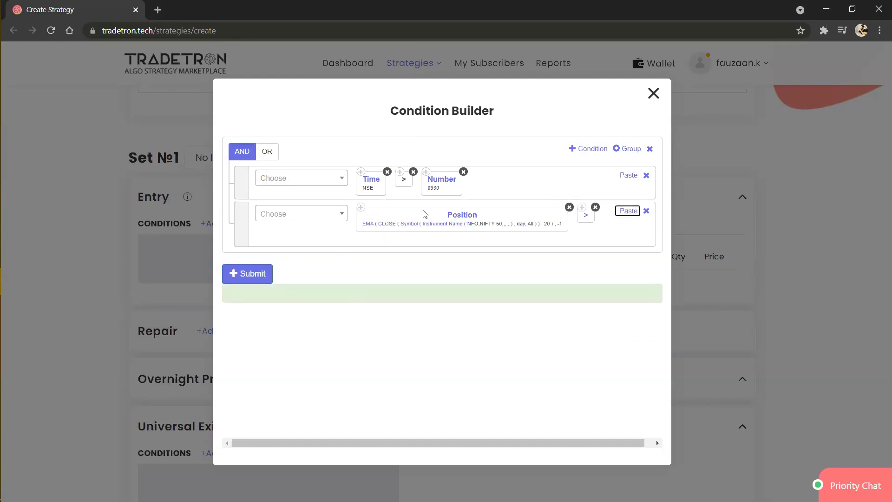
pyautogui.click(361, 214)
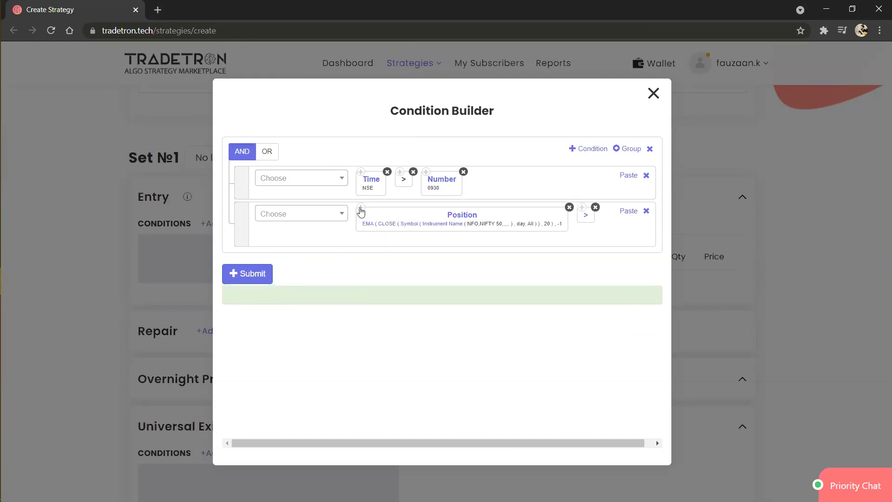
pyautogui.click(629, 211)
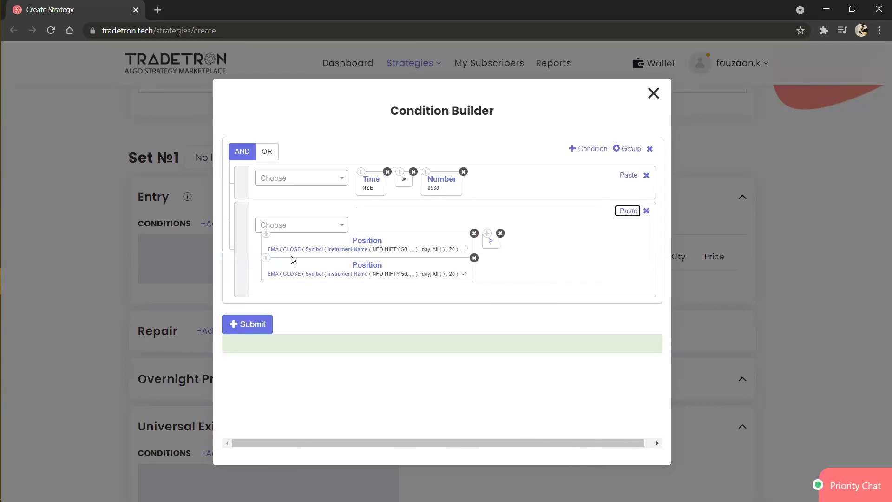
# Step: Set the EMA period of the duplicated Position keyword to 40
pyautogui.click(273, 278)
pyautogui.click(358, 279)
pyautogui.press('BackSpace')
pyautogui.press('BackSpace')
pyautogui.write('40')
pyautogui.press('Return')
# Step: Add a third condition that starts with the LTP keyword using Instrument Name
pyautogui.click(586, 149)
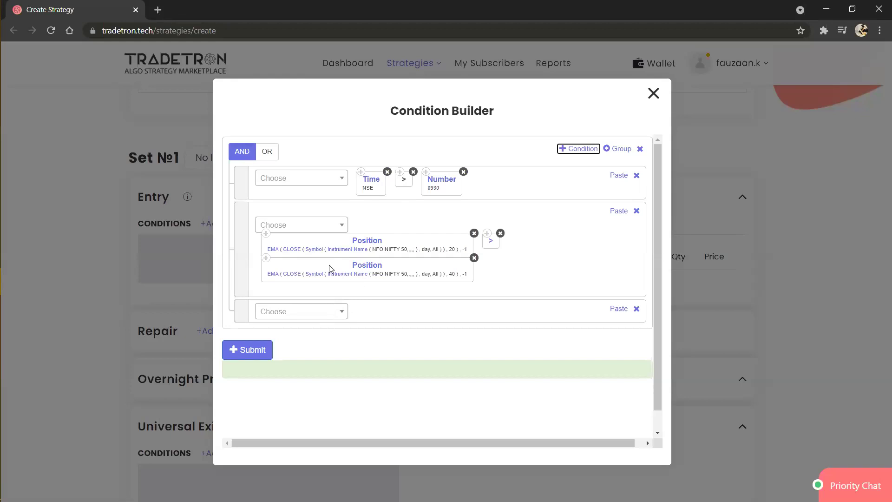
pyautogui.click(320, 319)
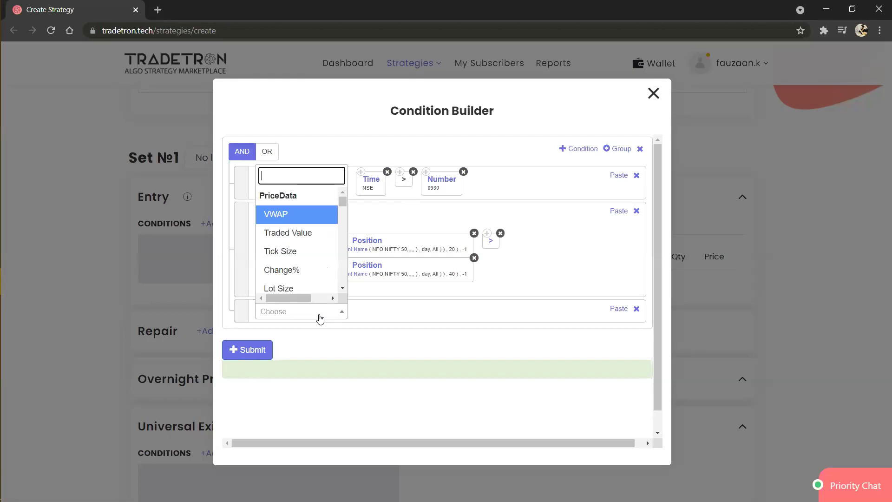
pyautogui.write('ltp')
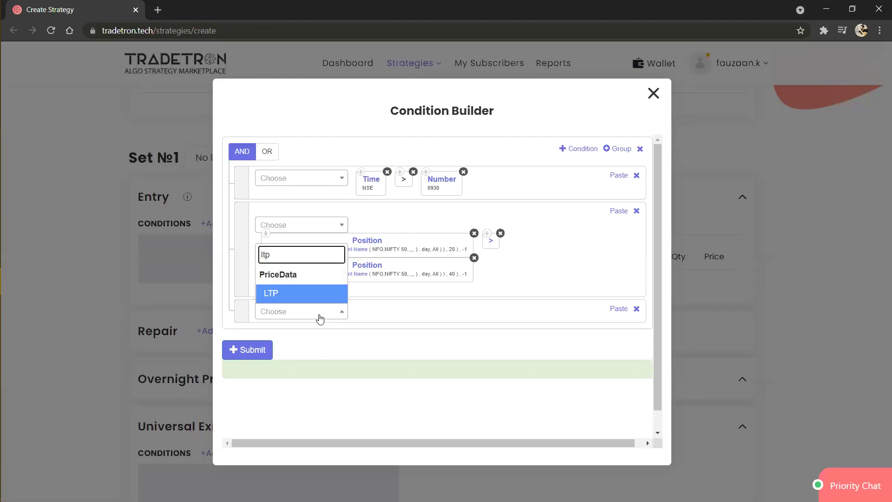
pyautogui.press('Return')
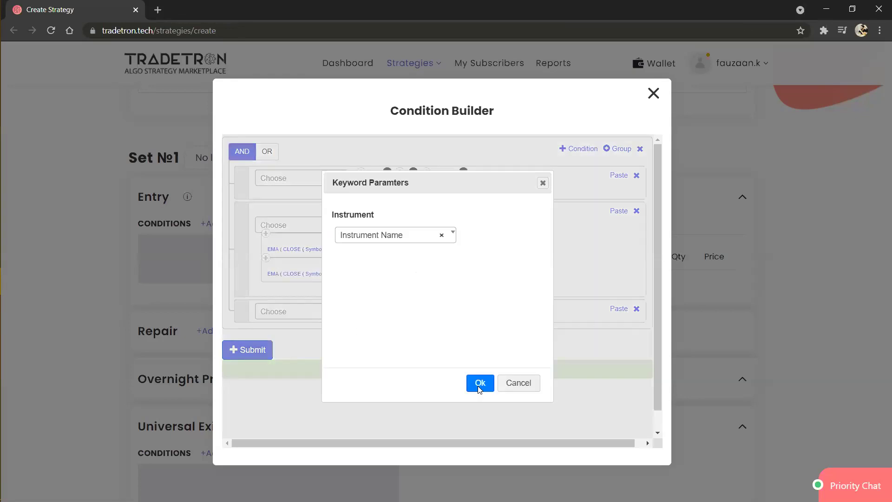
pyautogui.click(479, 383)
# Step: Set the LTP keyword's instrument to NFO - NIFTY 50
pyautogui.click(377, 320)
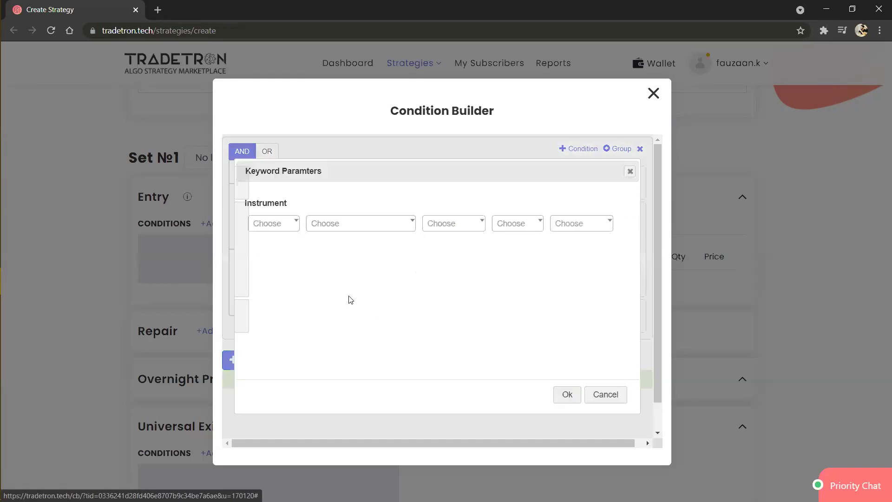
pyautogui.click(287, 227)
pyautogui.write('nfo')
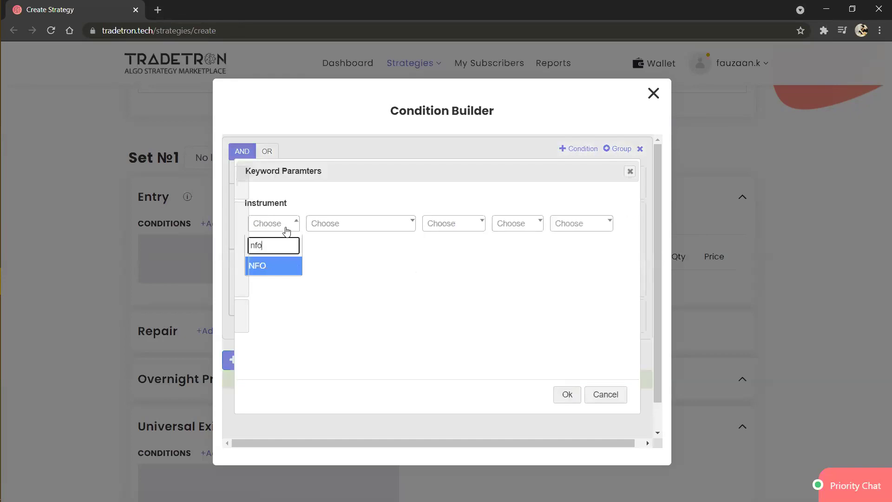
pyautogui.press('Return')
pyautogui.write('nifty')
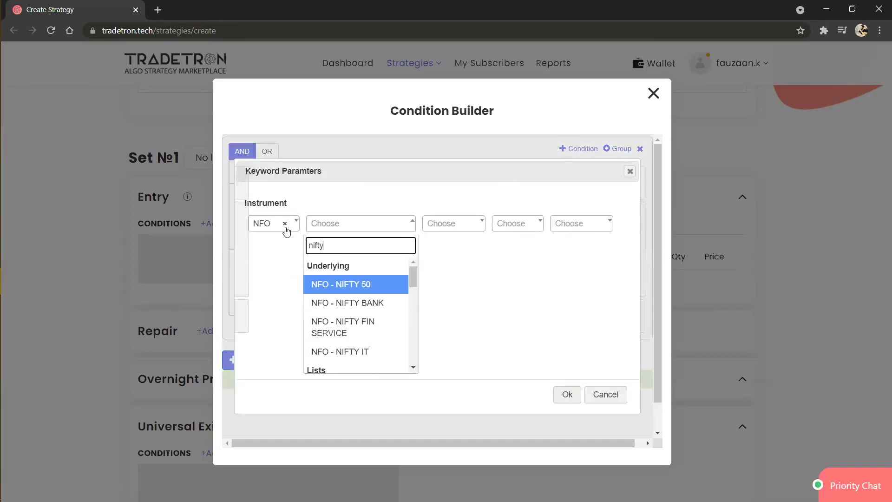
pyautogui.press('Return')
pyautogui.press('Return')
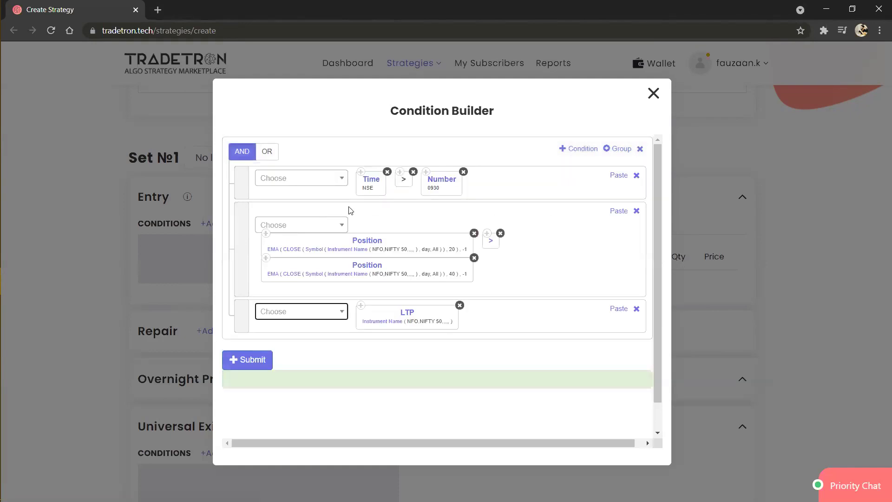
# Step: Copy the greater-than operator into the LTP condition and choose the Value When keyword to follow it
pyautogui.click(487, 234)
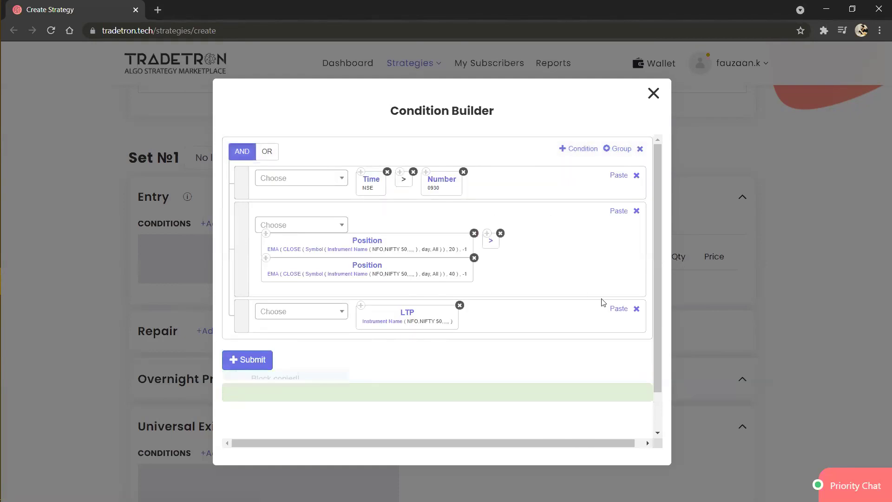
pyautogui.click(623, 310)
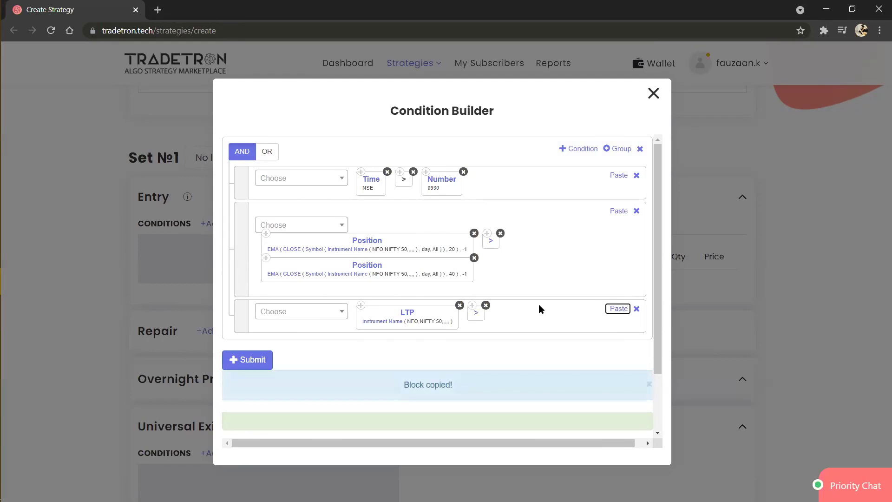
pyautogui.click(321, 312)
pyautogui.write('valu')
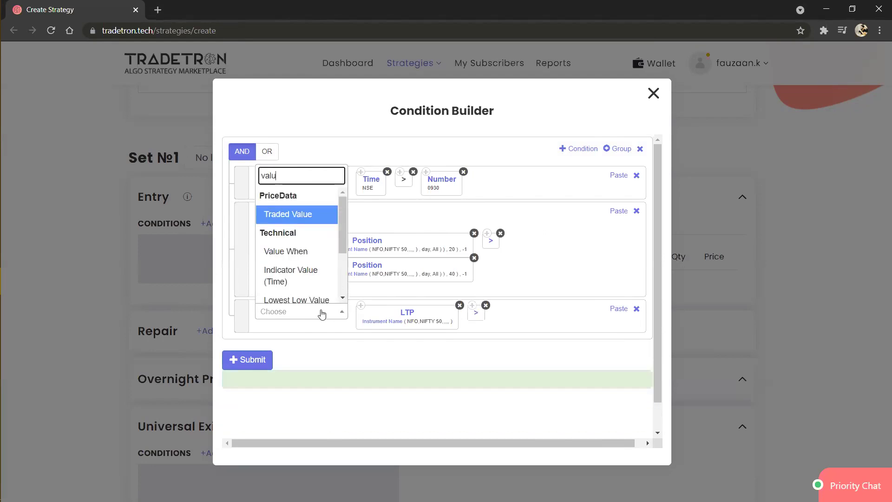
pyautogui.press('Down')
pyautogui.press('Return')
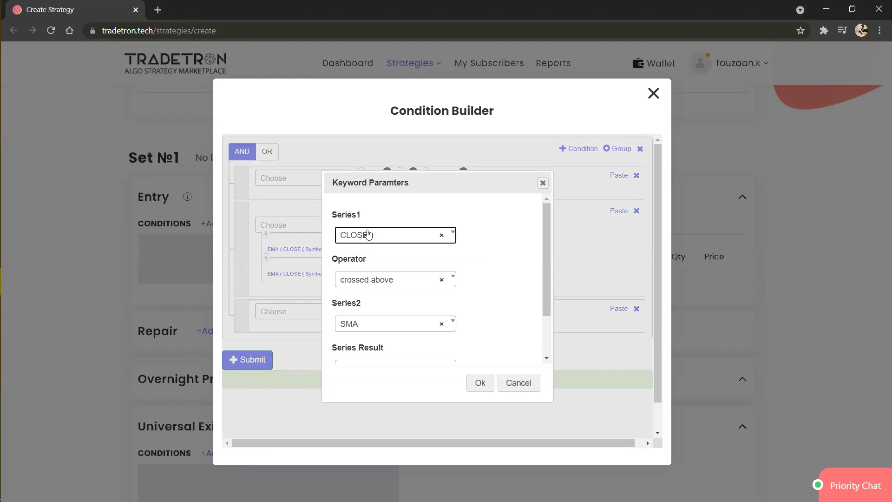
pyautogui.scroll(-1, 385, 278)
pyautogui.scroll(-1, 386, 277)
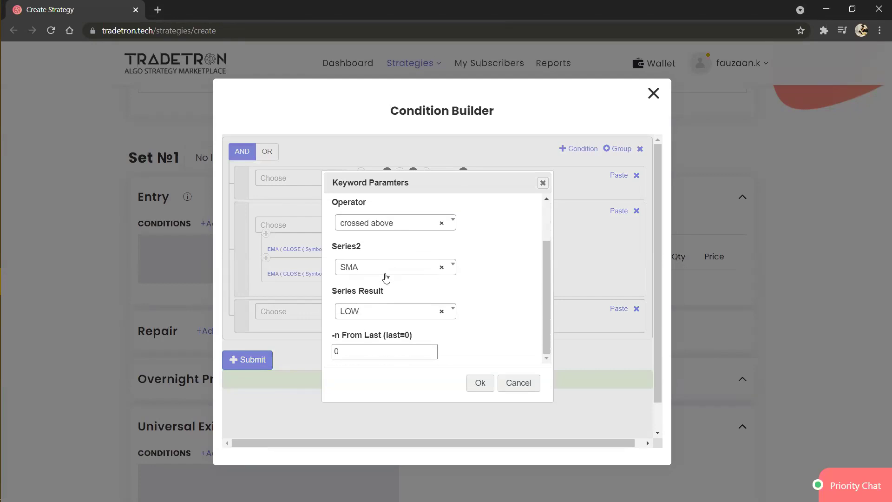
pyautogui.scroll(1, 385, 277)
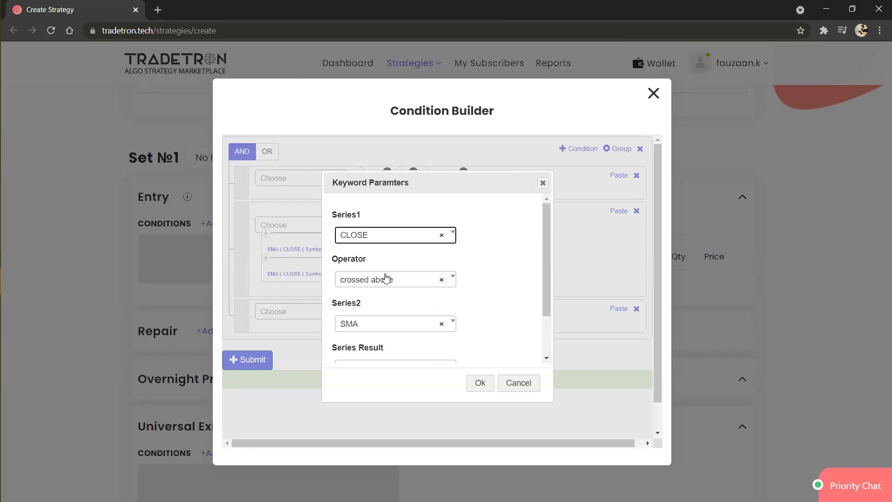
pyautogui.click(375, 242)
pyautogui.write('HI')
pyautogui.press('Return')
# Step: Set both Series1 and Series2 of the Value When keyword to EMA
pyautogui.click(382, 236)
pyautogui.write('ema')
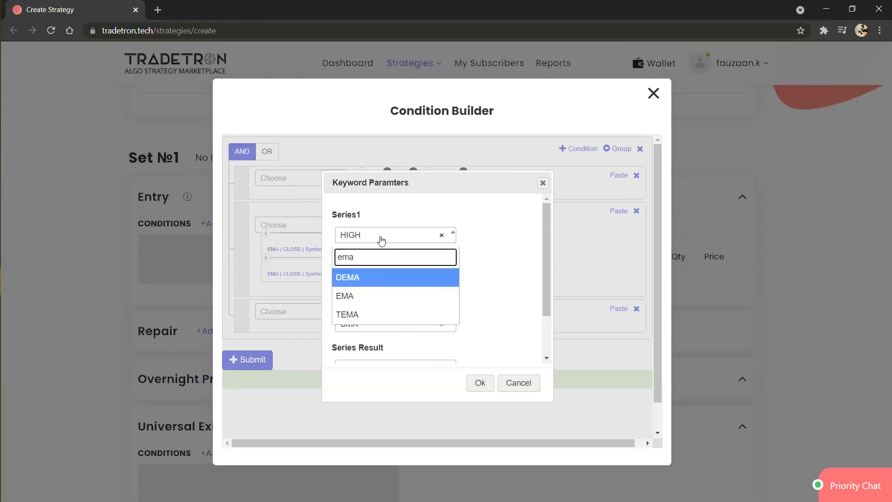
pyautogui.press('Down')
pyautogui.press('Return')
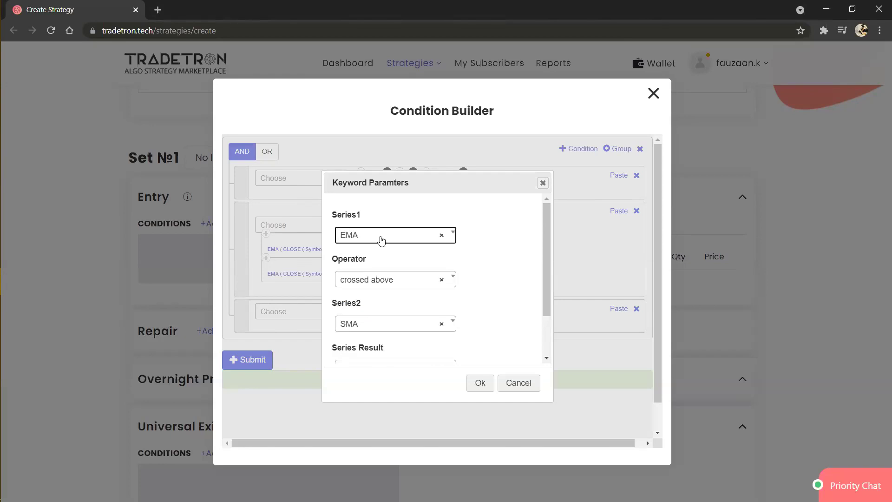
pyautogui.click(389, 326)
pyautogui.write('ema')
pyautogui.press('Down')
pyautogui.press('Return')
# Step: Set the Value When keyword's Series Result to HIGH with -n From Last at 0, and add it to the condition
pyautogui.scroll(-1, 388, 328)
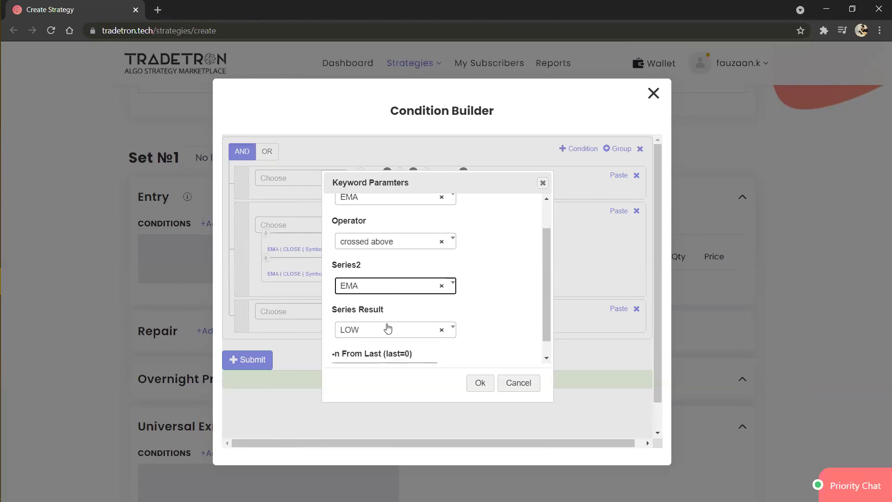
pyautogui.click(388, 337)
pyautogui.write('hi')
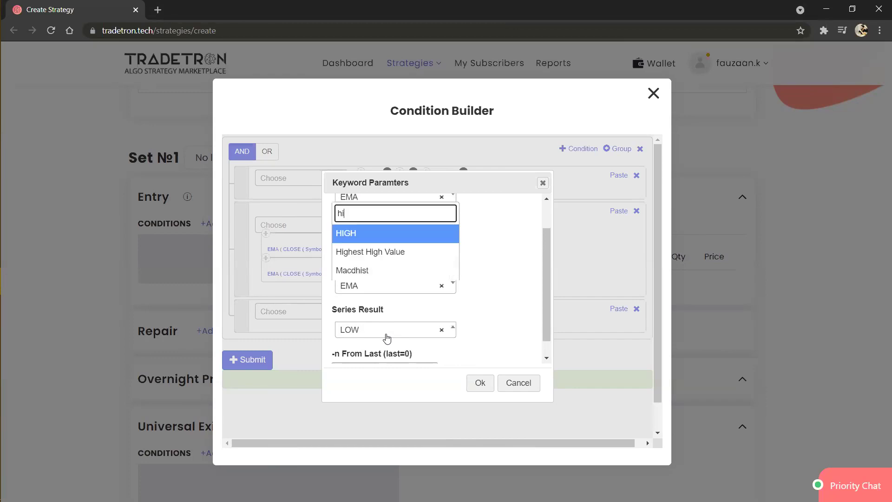
pyautogui.write('gh')
pyautogui.press('Return')
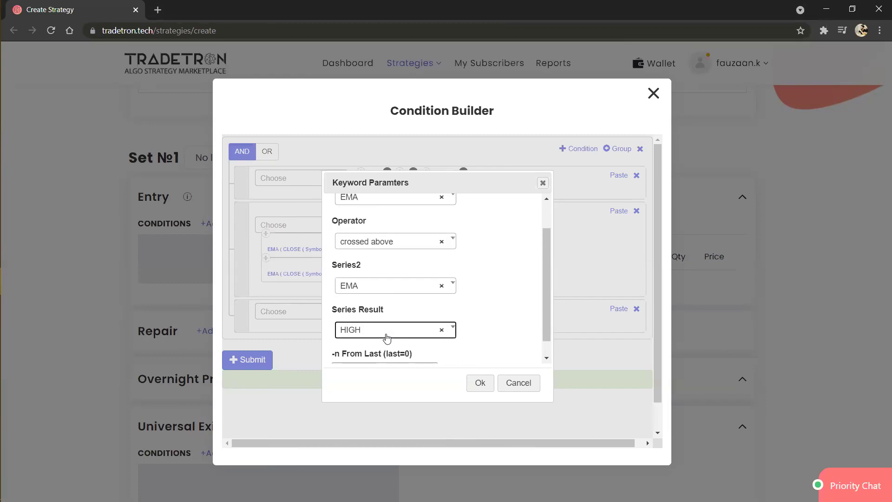
pyautogui.scroll(-1, 387, 336)
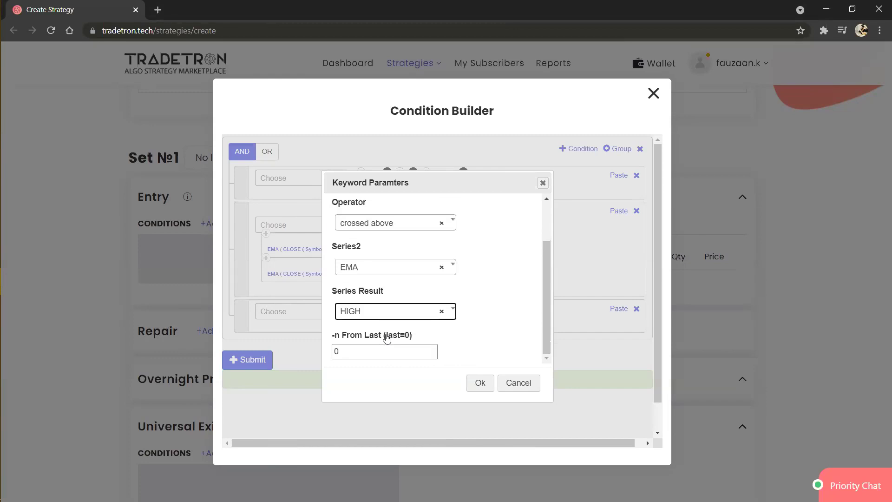
pyautogui.click(359, 355)
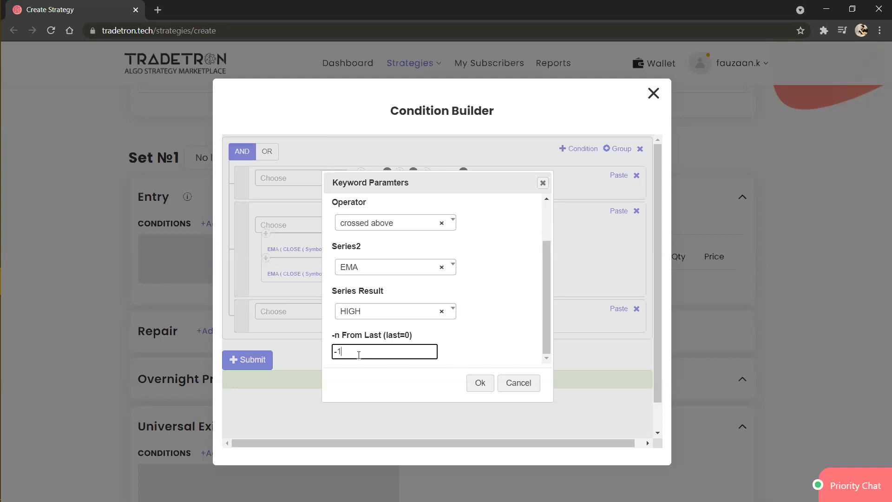
pyautogui.click(479, 383)
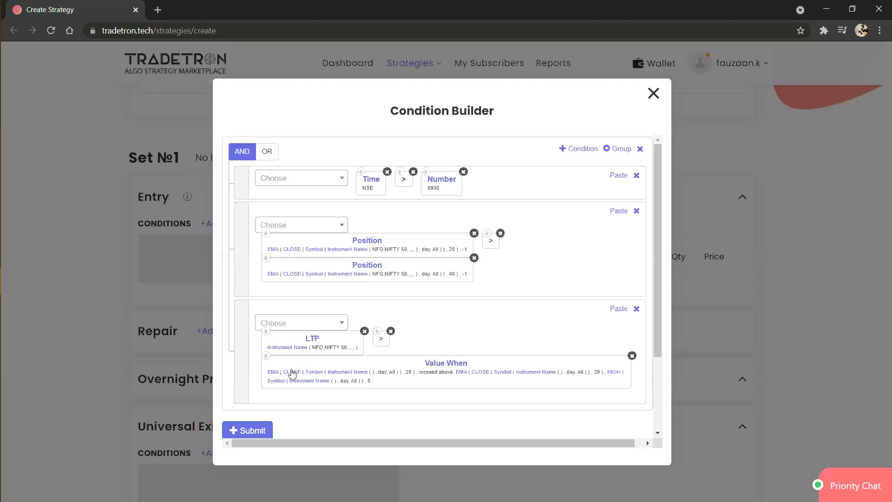
# Step: Set the instrument of the first EMA in the Value When keyword to NFO - NIFTY 50
pyautogui.click(336, 376)
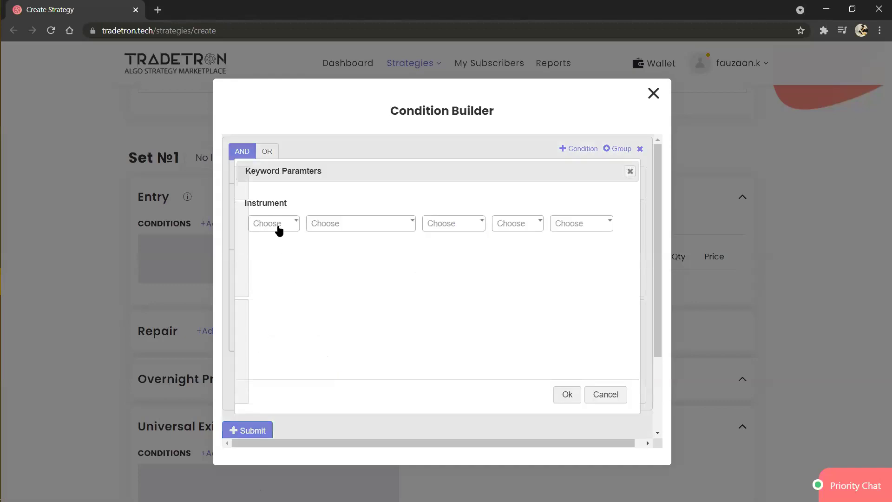
pyautogui.click(274, 224)
pyautogui.write('nfo')
pyautogui.press('Return')
pyautogui.click(310, 227)
pyautogui.write('nifty')
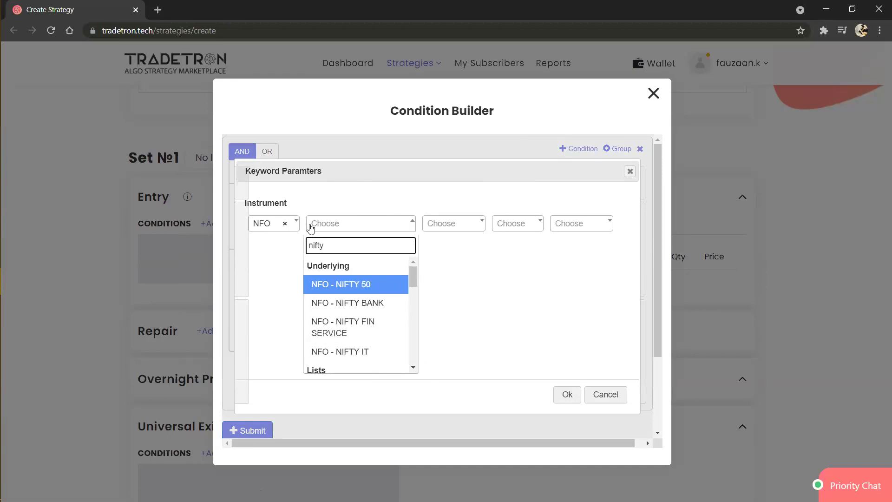
pyautogui.press('Return')
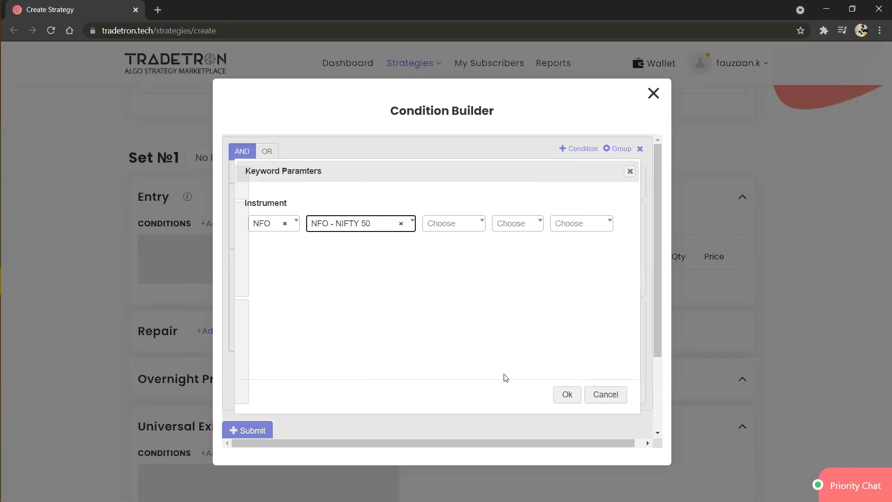
pyautogui.click(553, 397)
pyautogui.click(557, 398)
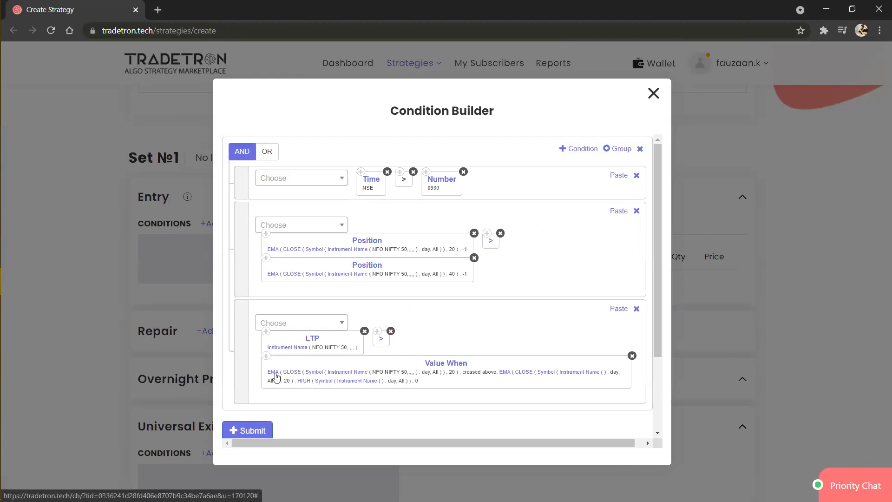
# Step: Set the period of the second EMA in the Value When keyword to 40
pyautogui.click(504, 375)
pyautogui.doubleClick(369, 269)
pyautogui.write('40')
pyautogui.press('Return')
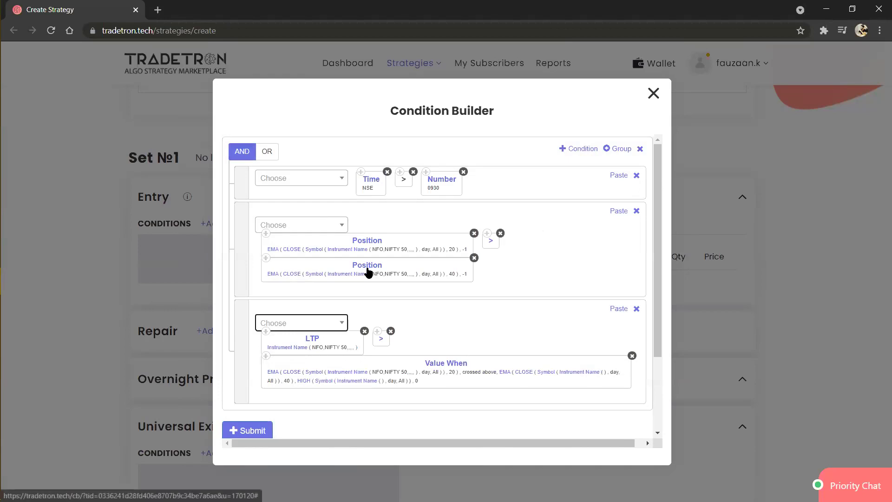
# Step: Set the instrument of the second EMA in the Value When keyword to NFO - NIFTY 50
pyautogui.click(567, 375)
pyautogui.click(278, 227)
pyautogui.write('nf')
pyautogui.press('Return')
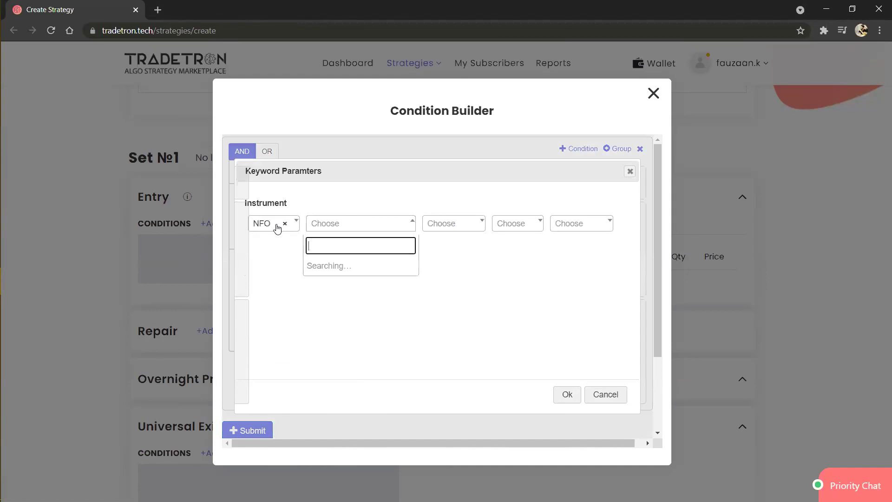
pyautogui.write('nifty')
pyautogui.press('Return')
pyautogui.press('Tab')
pyautogui.press('Tab')
pyautogui.press('Tab')
pyautogui.press('Tab')
pyautogui.press('Return')
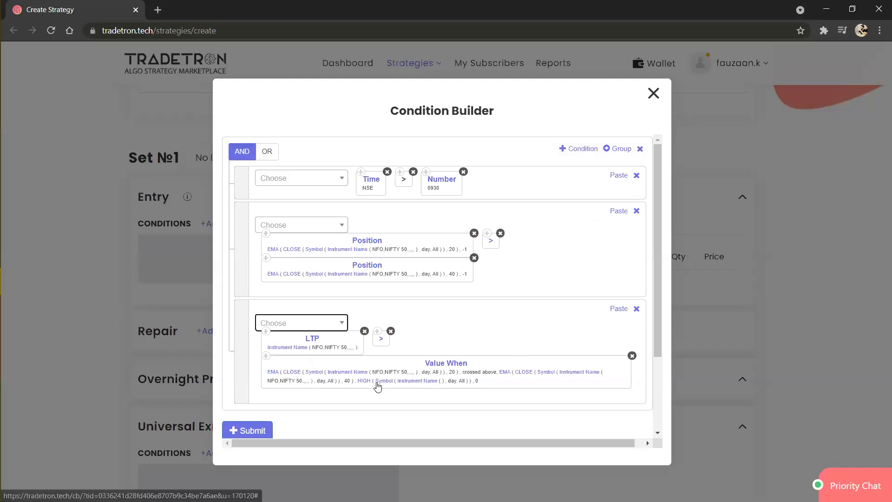
# Step: Set the instrument of the HIGH series in the Value When keyword to NFO - NIFTY 50, and submit the entry conditions
pyautogui.click(423, 380)
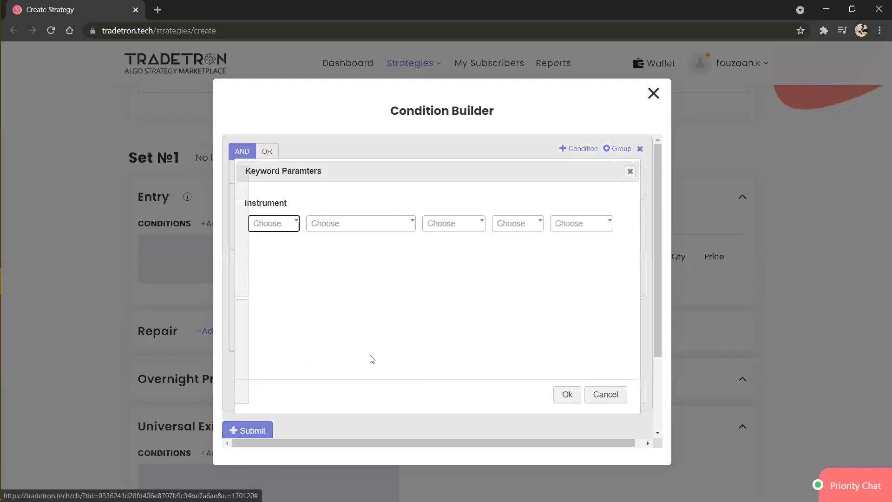
pyautogui.click(281, 230)
pyautogui.write('nfo')
pyautogui.press('Return')
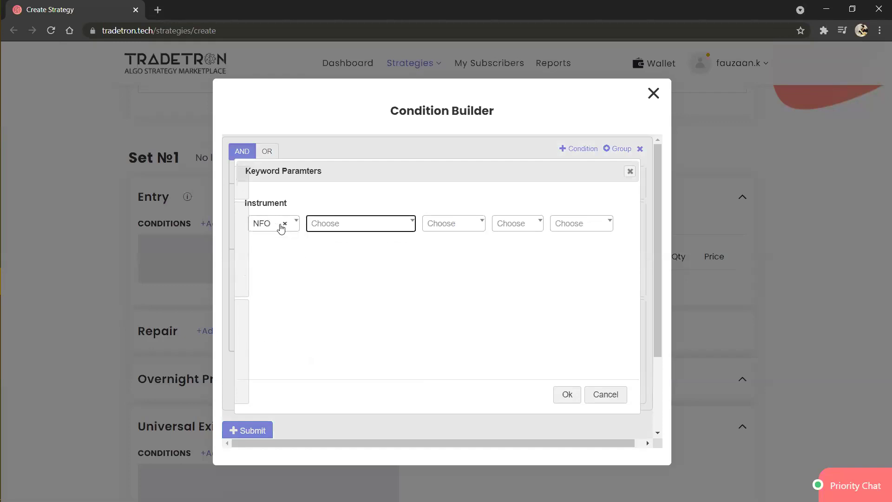
pyautogui.write('nifty')
pyautogui.press('Escape')
pyautogui.press('Return')
pyautogui.write('nifty')
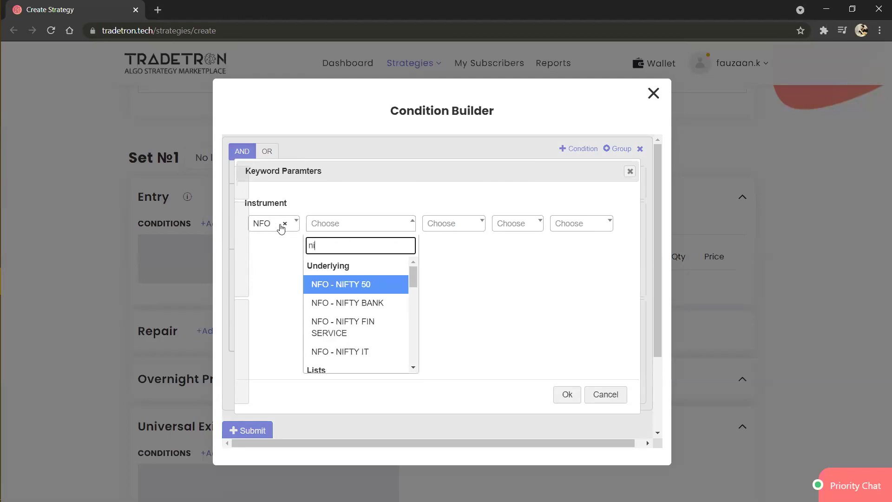
pyautogui.press('Return')
pyautogui.press('Tab')
pyautogui.press('Tab')
pyautogui.press('Tab')
pyautogui.press('Tab')
pyautogui.press('Return')
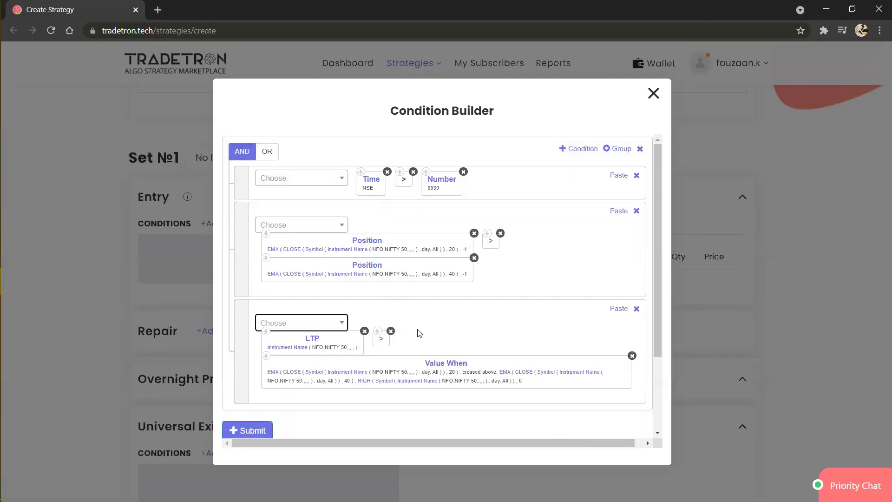
pyautogui.click(269, 430)
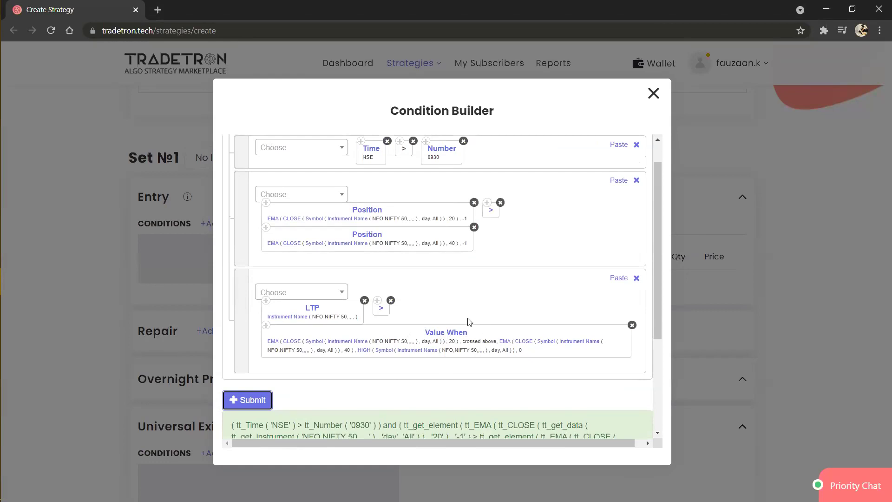
pyautogui.click(654, 93)
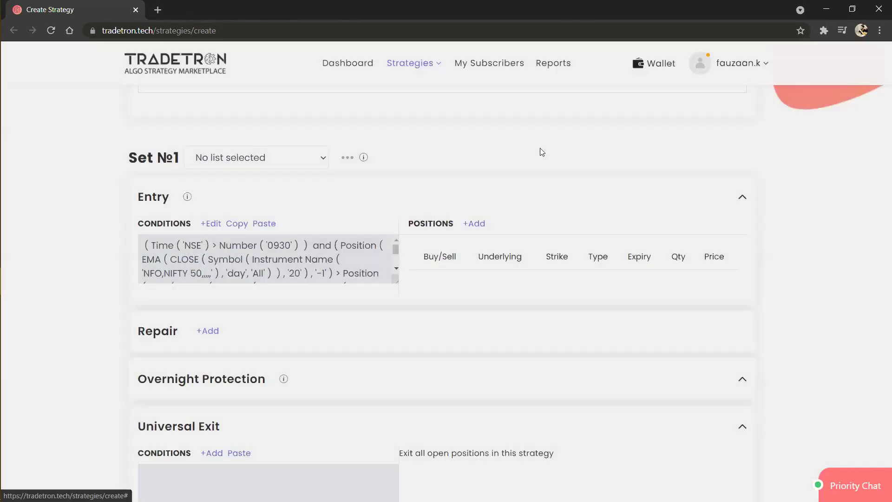
# Step: Start a buy position for the entry with exchange NFO, type Futures and underlying NIFTY 50
pyautogui.click(475, 224)
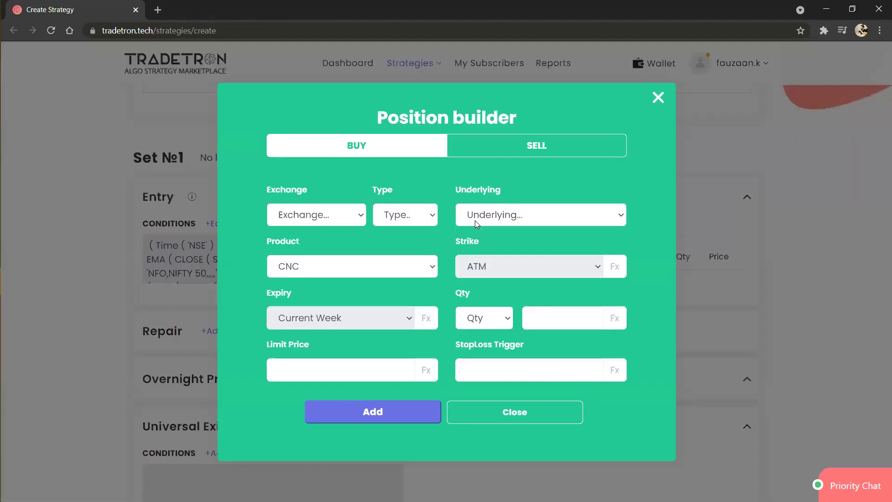
pyautogui.click(350, 214)
pyautogui.press('Down')
pyautogui.press('Down')
pyautogui.press('Down')
pyautogui.press('Return')
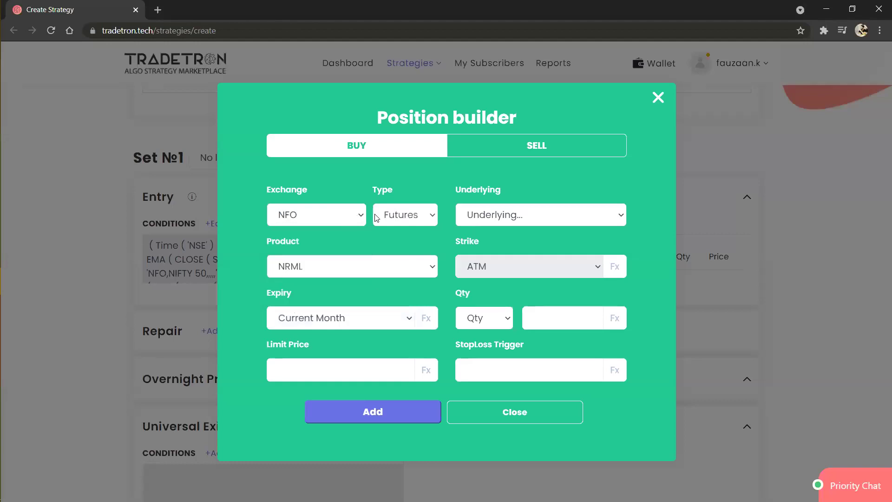
pyautogui.click(475, 215)
pyautogui.press('Return')
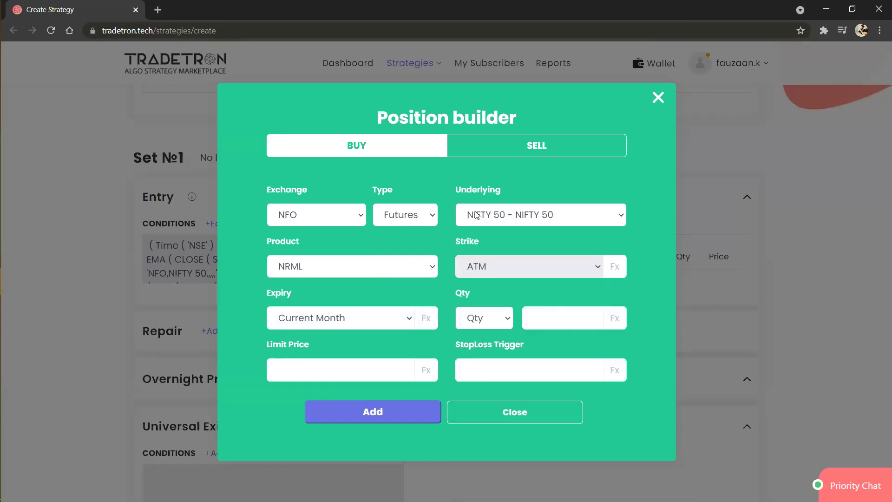
pyautogui.click(414, 219)
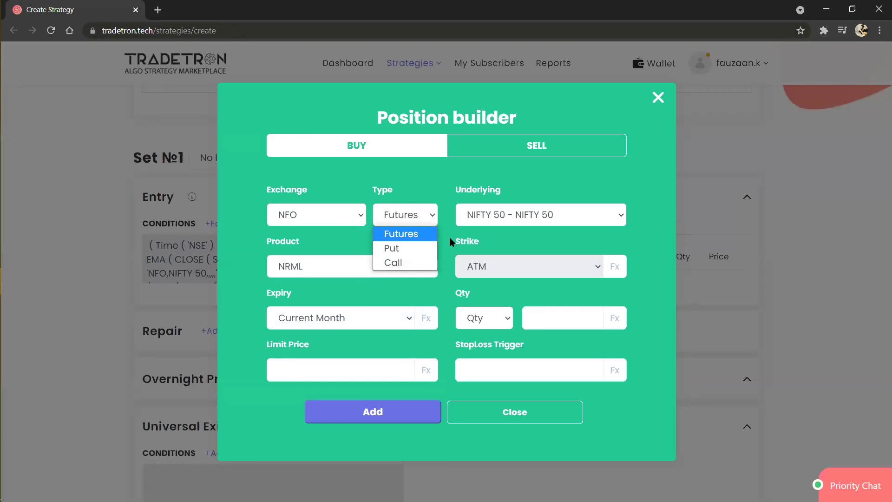
pyautogui.click(502, 318)
# Step: Set the buy position's quantity to 1 in Lots, and add the position to the entry
pyautogui.click(502, 319)
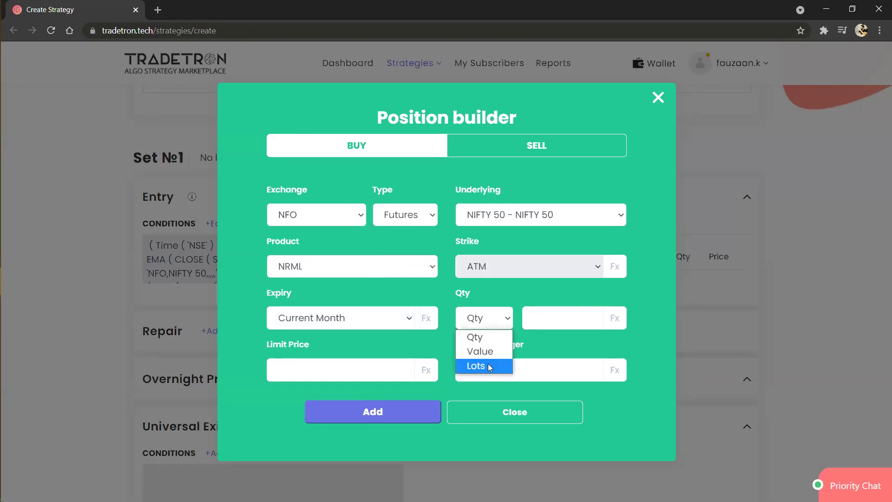
pyautogui.click(488, 366)
pyautogui.click(549, 320)
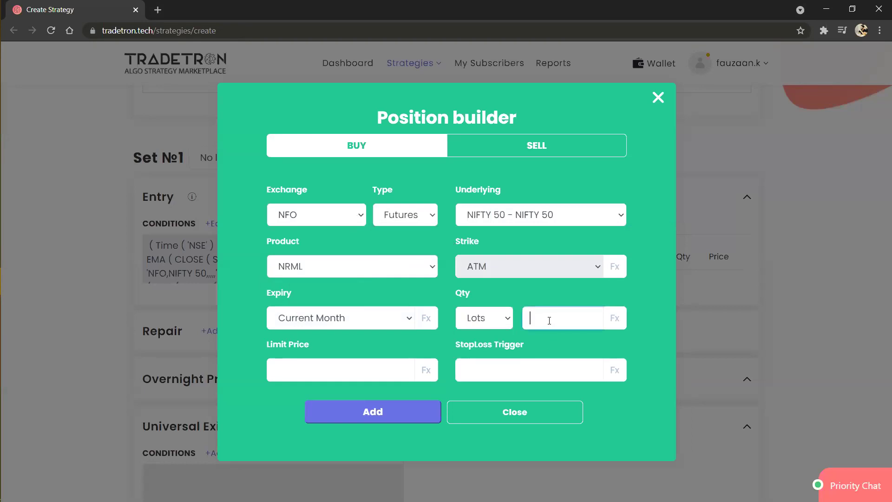
pyautogui.click(362, 412)
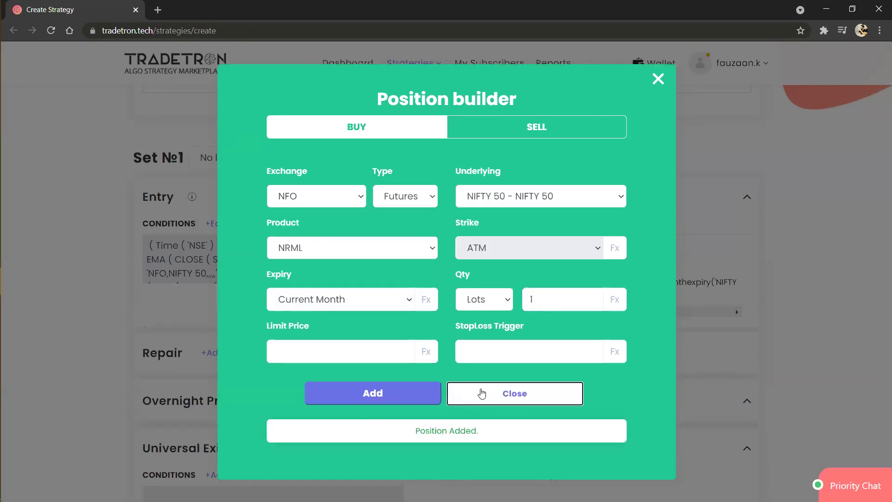
pyautogui.click(482, 394)
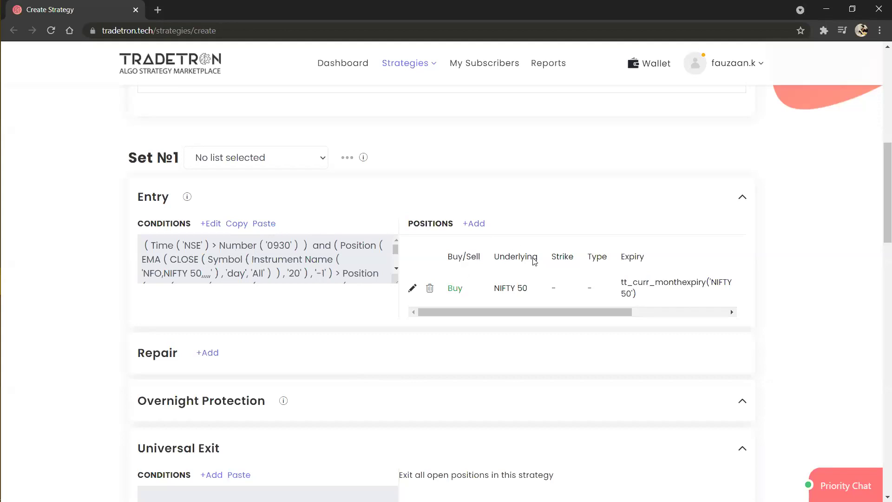
# Step: Copy the Entry conditions into Universal Exit and delete the Time condition from the copy
pyautogui.scroll(-1, 315, 304)
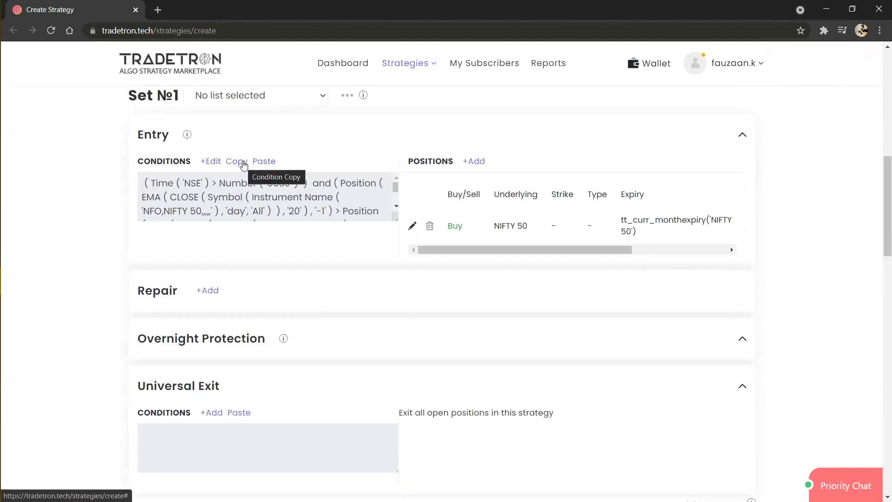
pyautogui.click(243, 162)
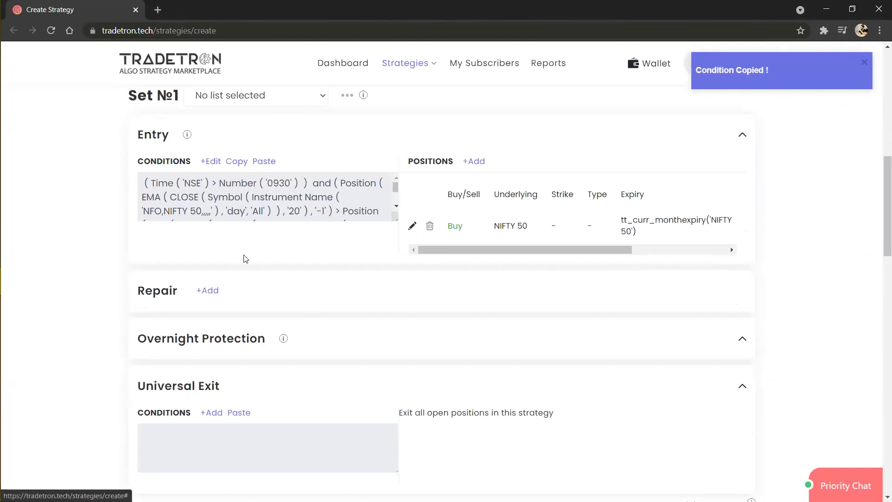
pyautogui.click(239, 413)
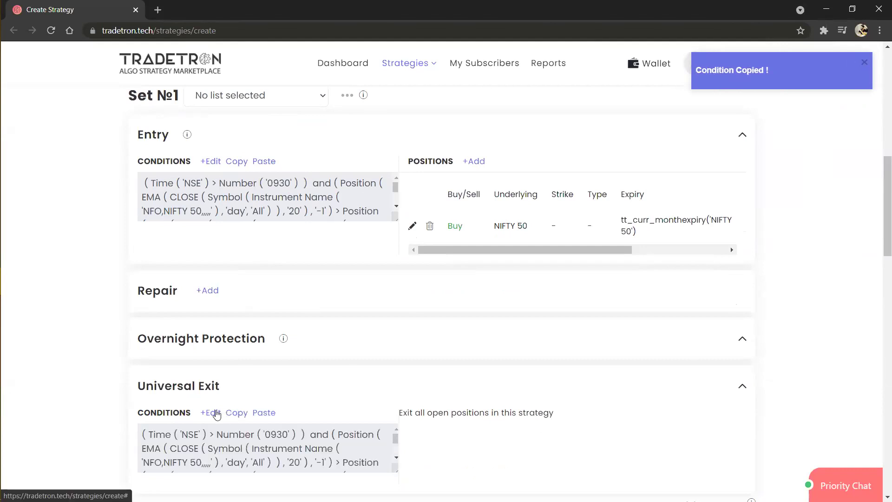
pyautogui.click(216, 413)
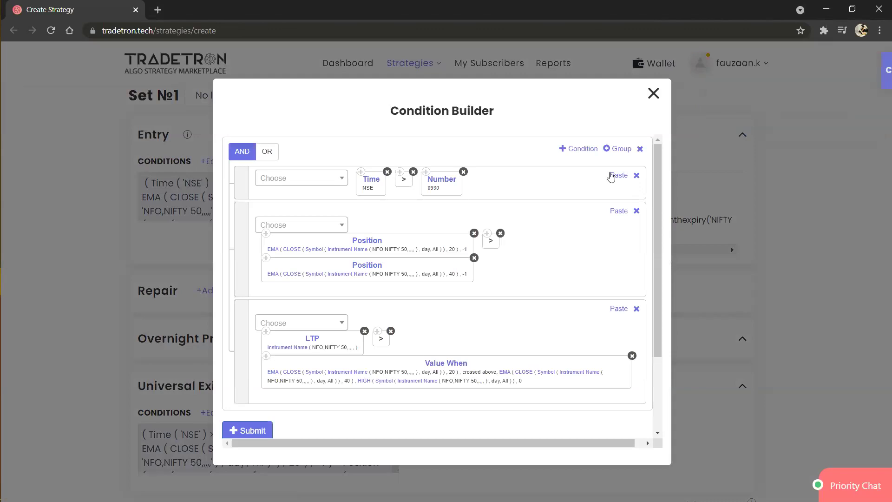
pyautogui.click(637, 175)
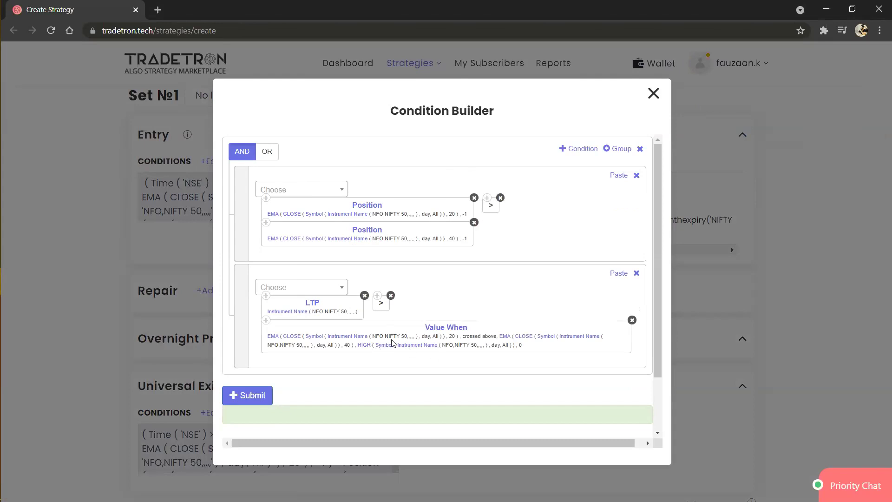
# Step: Set the Series Result of the Value When keyword in the Universal Exit conditions to LOW
pyautogui.click(441, 330)
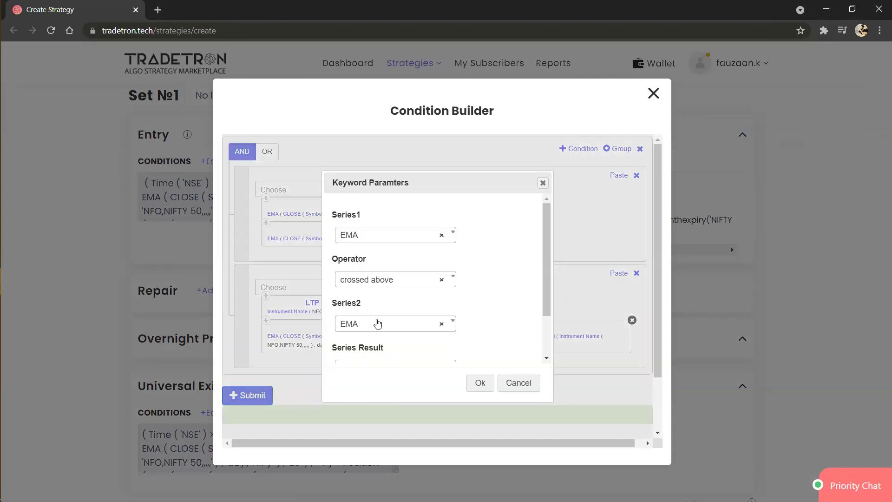
pyautogui.scroll(-2, 372, 319)
pyautogui.click(377, 318)
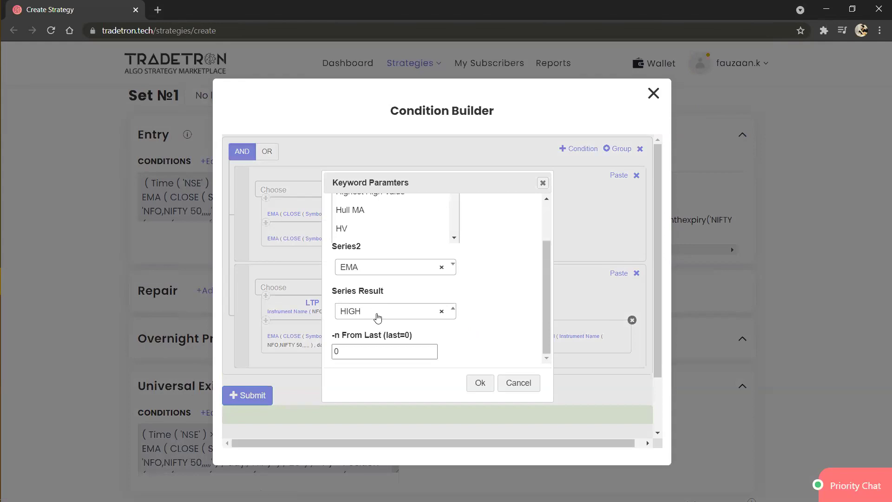
pyautogui.scroll(-3, 377, 318)
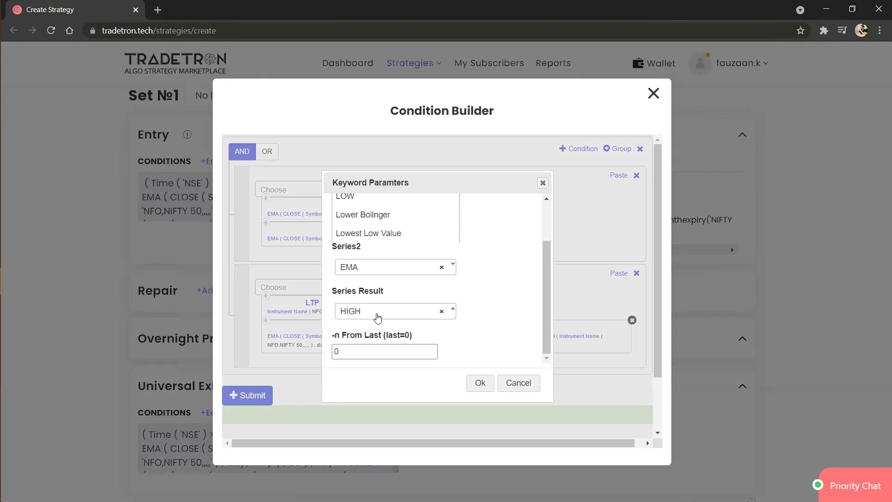
pyautogui.press('Return')
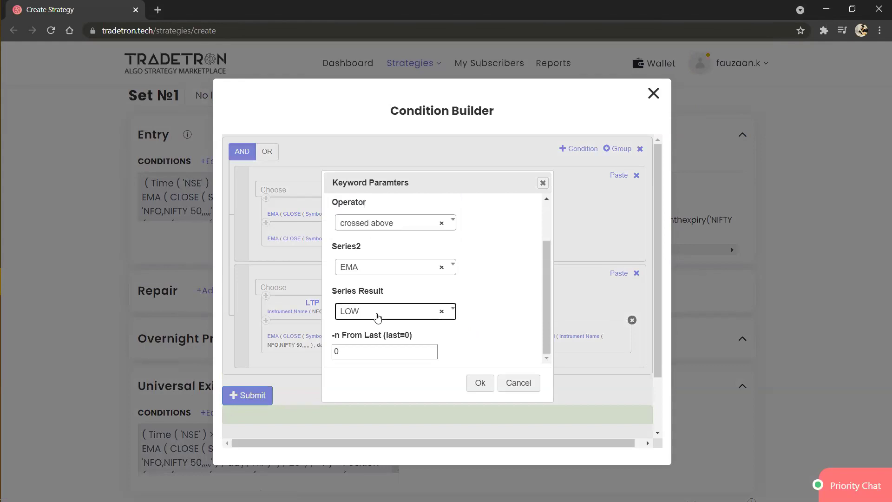
pyautogui.click(480, 387)
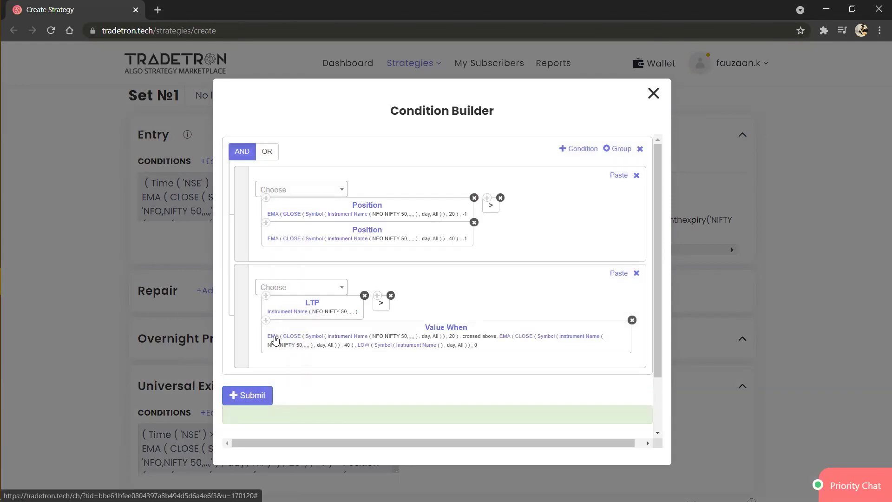
# Step: In the exit's Value When keyword, set the first EMA's period to 40 and the second EMA's period to 20
pyautogui.click(273, 337)
pyautogui.doubleClick(371, 278)
pyautogui.write('40')
pyautogui.press('Tab')
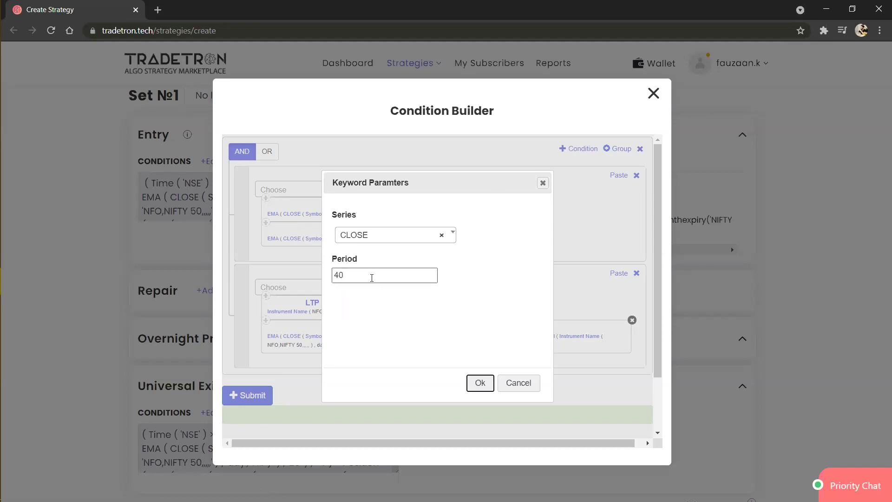
pyautogui.press('Return')
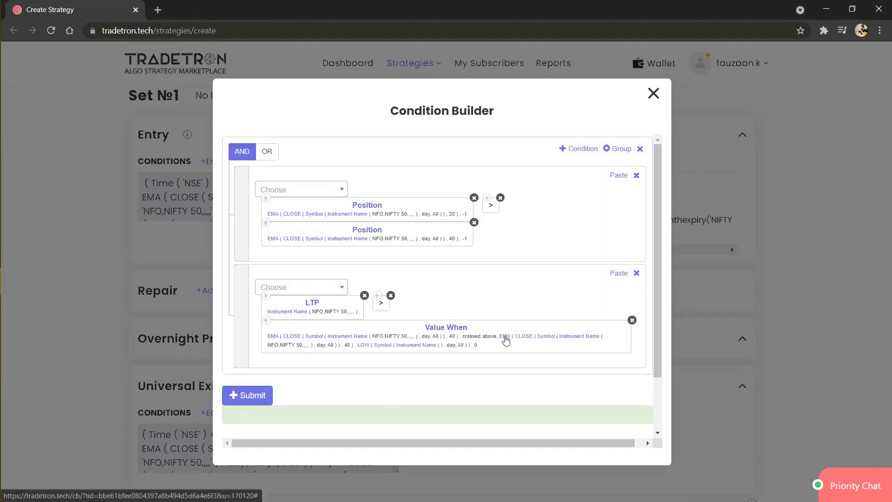
pyautogui.click(505, 336)
pyautogui.press('Tab')
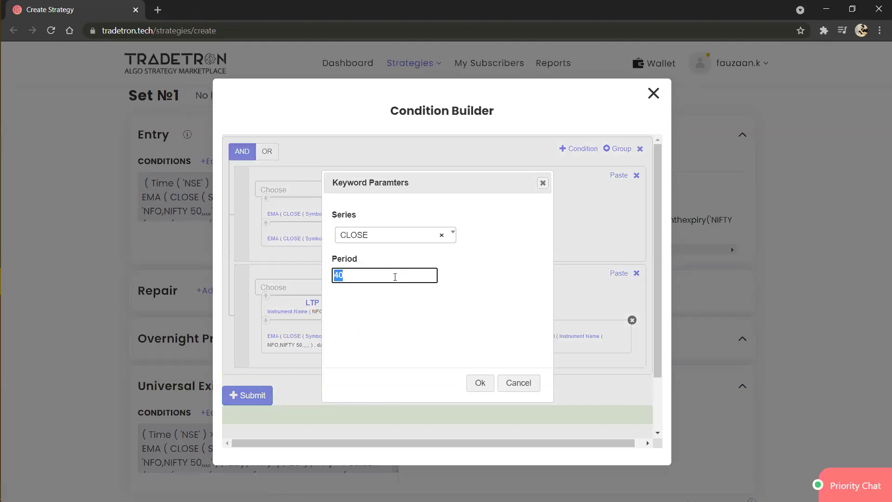
pyautogui.write('20')
pyautogui.press('Return')
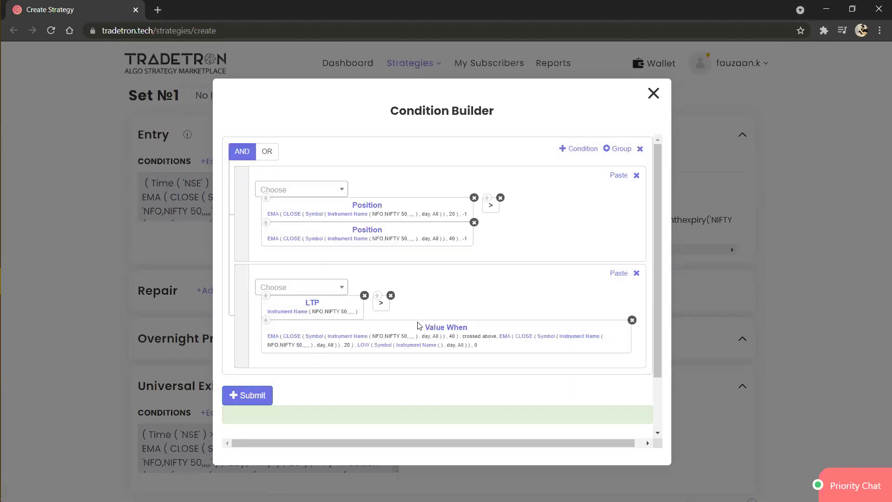
# Step: Set the operator of the exit's Value When keyword to crossed below
pyautogui.click(437, 331)
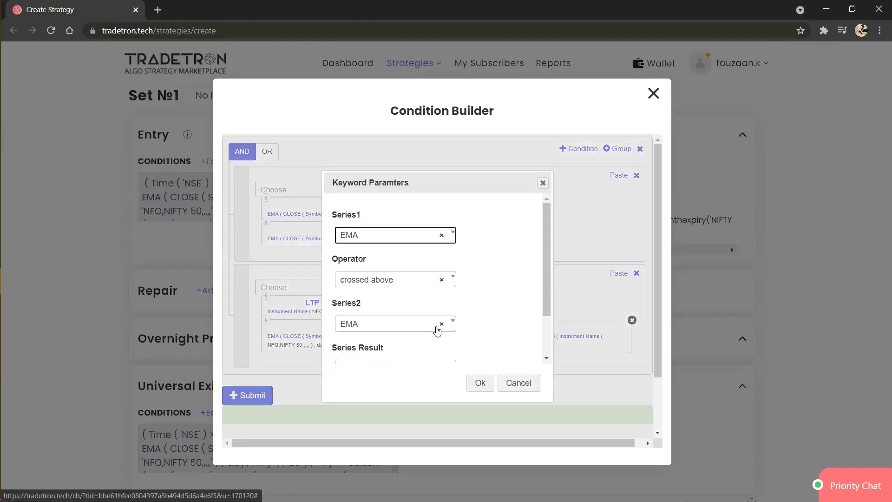
pyautogui.click(376, 284)
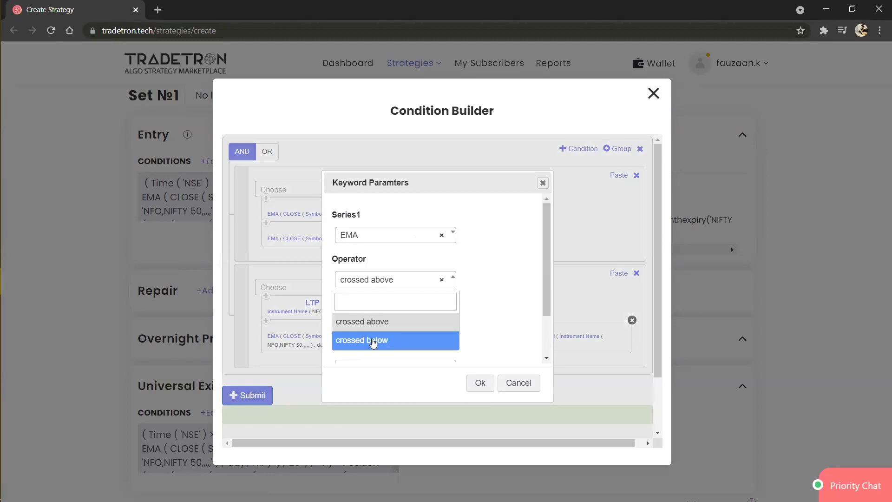
pyautogui.click(373, 340)
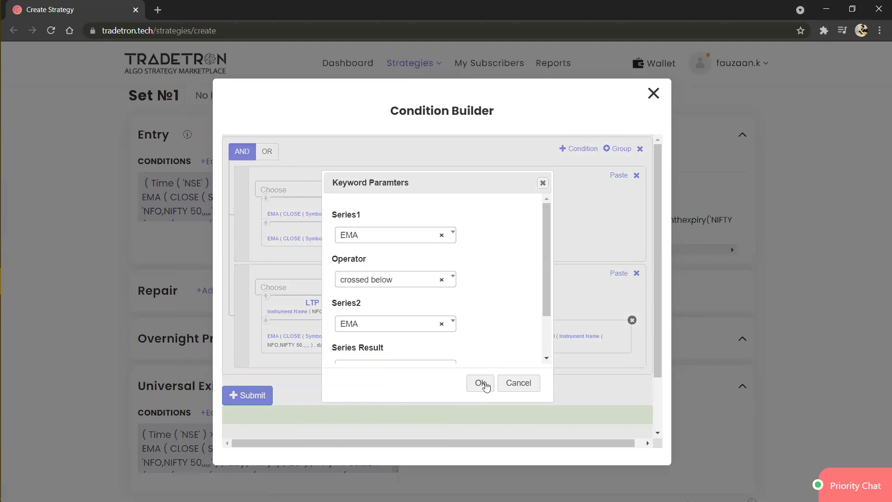
pyautogui.click(481, 383)
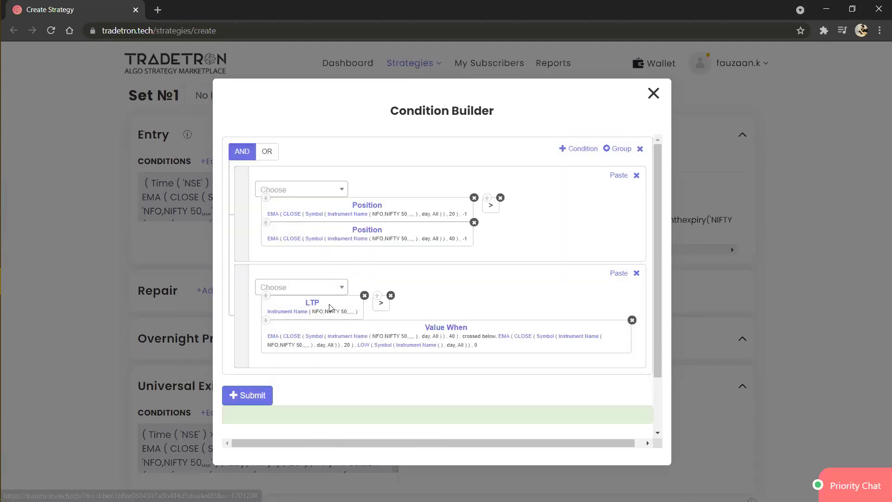
# Step: Replace the greater-than operator between LTP and Value When in the exit conditions with a less-than operator
pyautogui.click(391, 297)
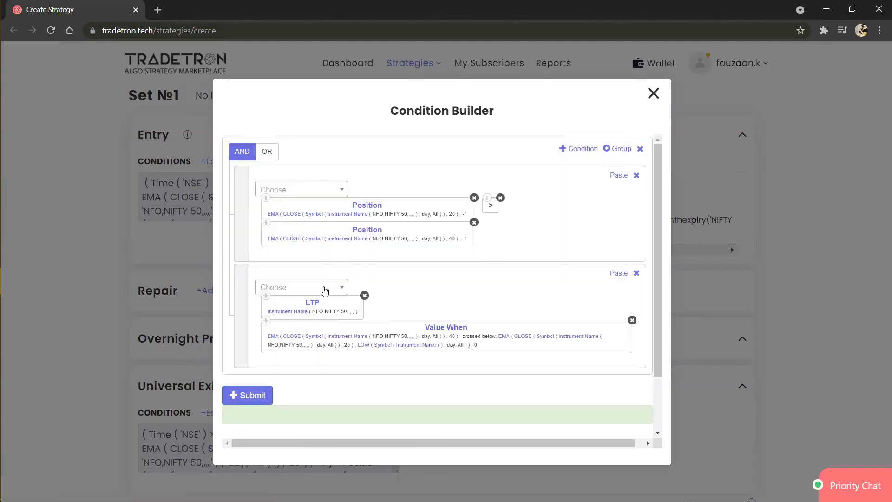
pyautogui.click(325, 289)
pyautogui.press('Return')
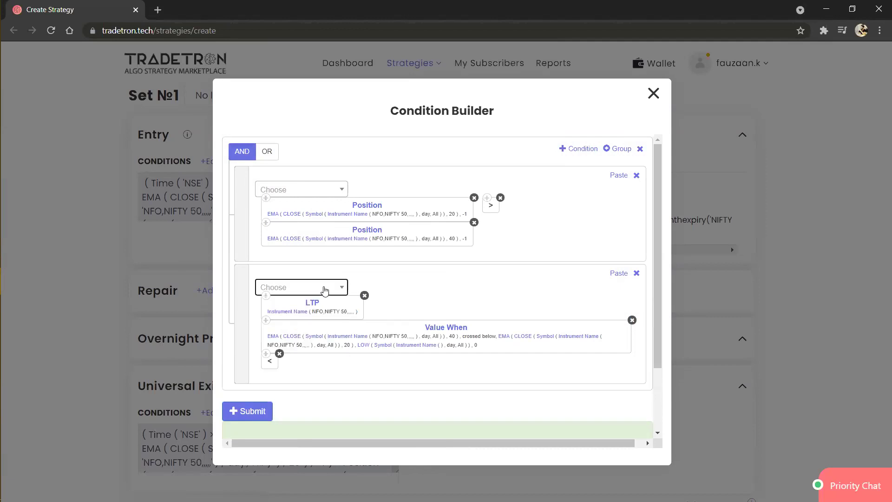
pyautogui.moveTo(276, 362); pyautogui.dragTo(400, 303)
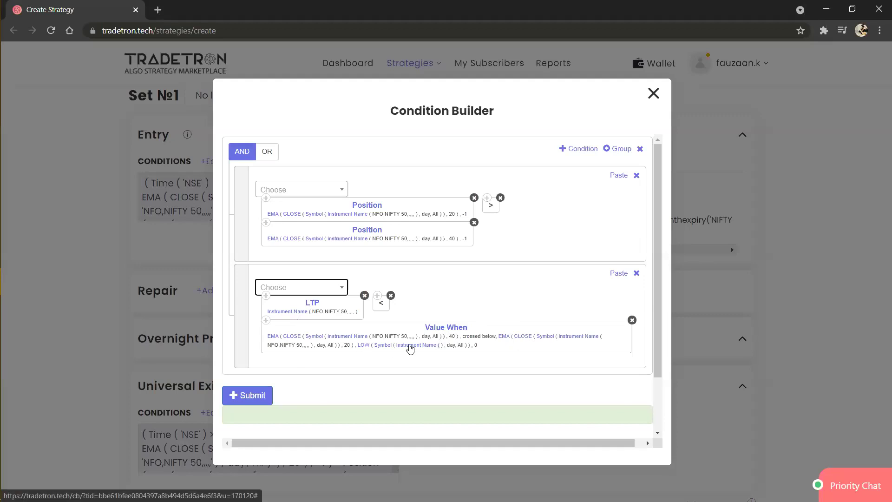
# Step: Set the instrument of the LOW series in the exit's Value When keyword to NFO - NIFTY 50 and submit the conditions
pyautogui.click(410, 346)
pyautogui.click(285, 225)
pyautogui.write('nf')
pyautogui.press('Return')
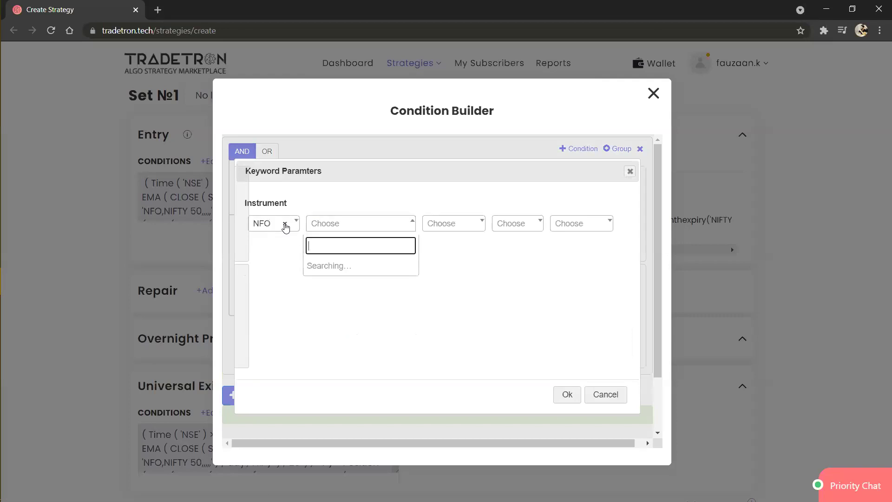
pyautogui.write('nifty')
pyautogui.press('Return')
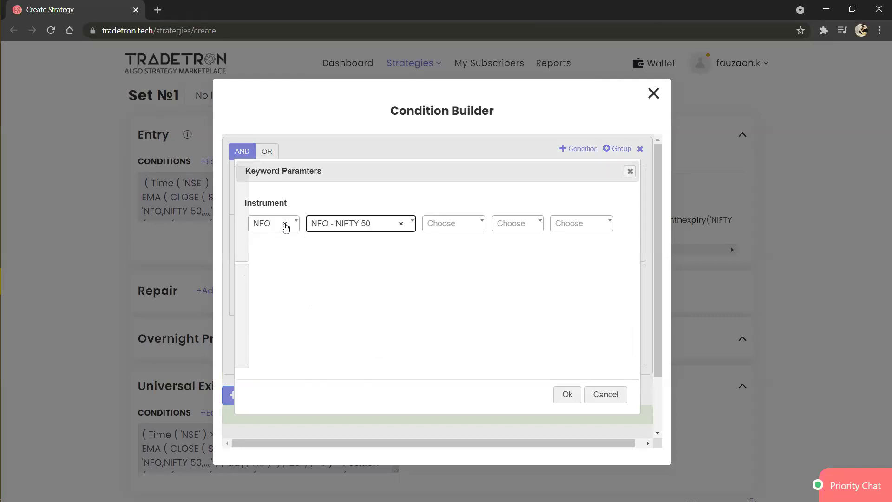
pyautogui.press('Tab')
pyautogui.press('Tab')
pyautogui.press('Tab')
pyautogui.press('Return')
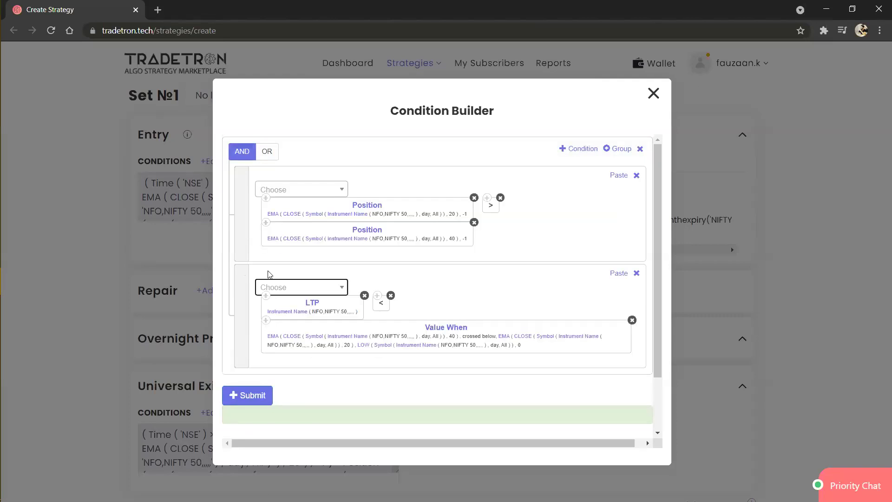
pyautogui.click(262, 400)
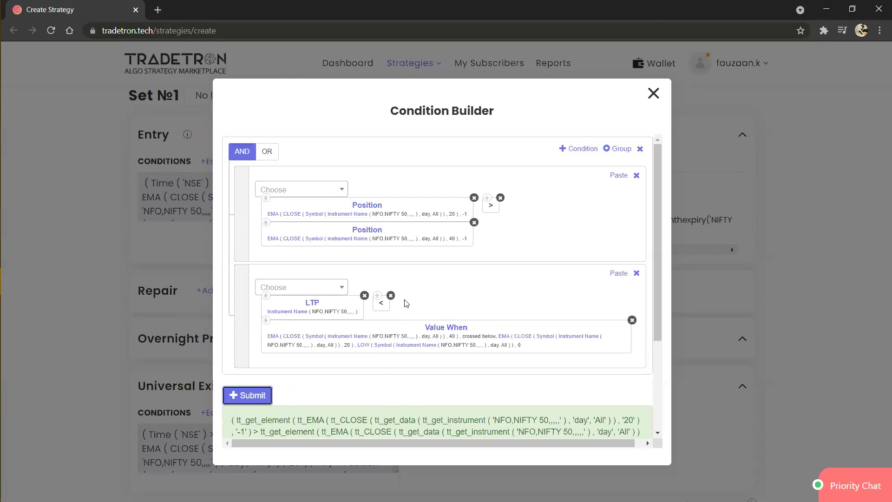
# Step: Replace the operator between the two EMA Position keywords with a copy of the LTP condition's less-than operator and submit the conditions
pyautogui.click(501, 198)
pyautogui.click(376, 296)
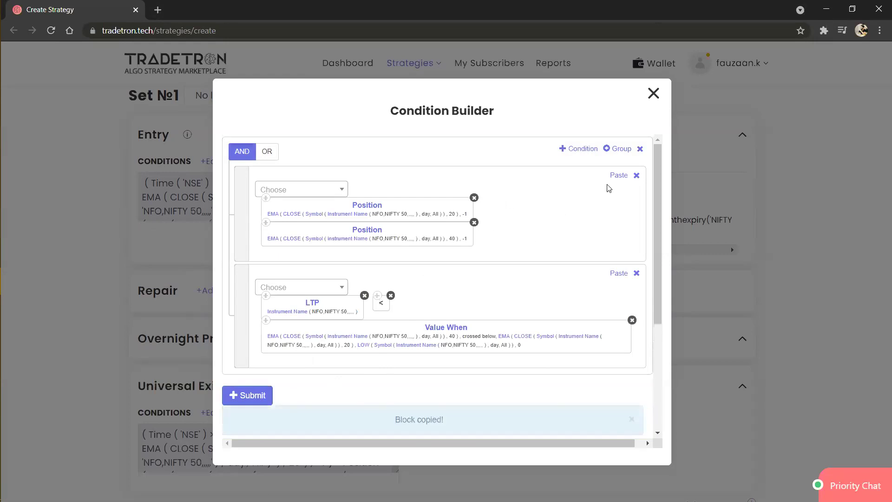
pyautogui.click(618, 175)
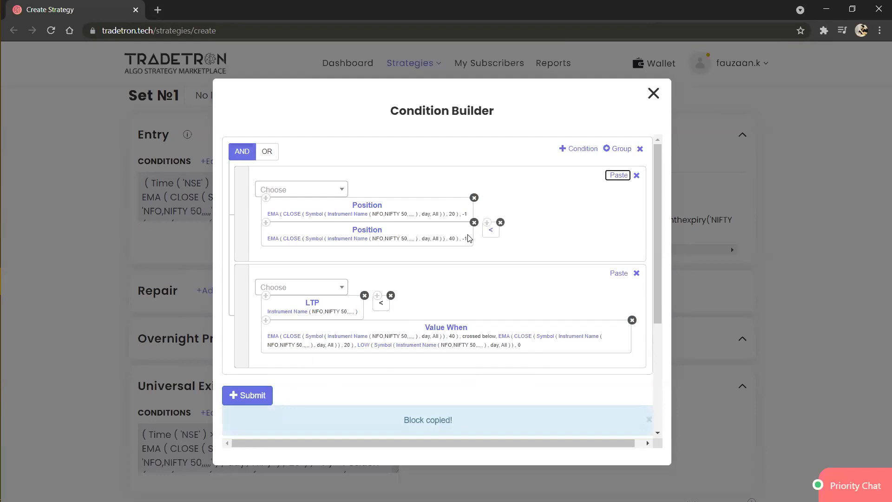
pyautogui.moveTo(468, 238); pyautogui.dragTo(521, 223)
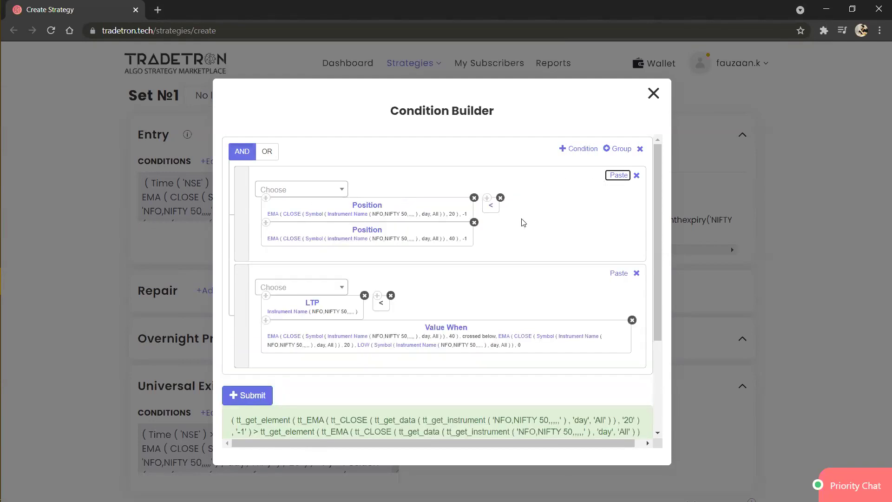
pyautogui.click(254, 399)
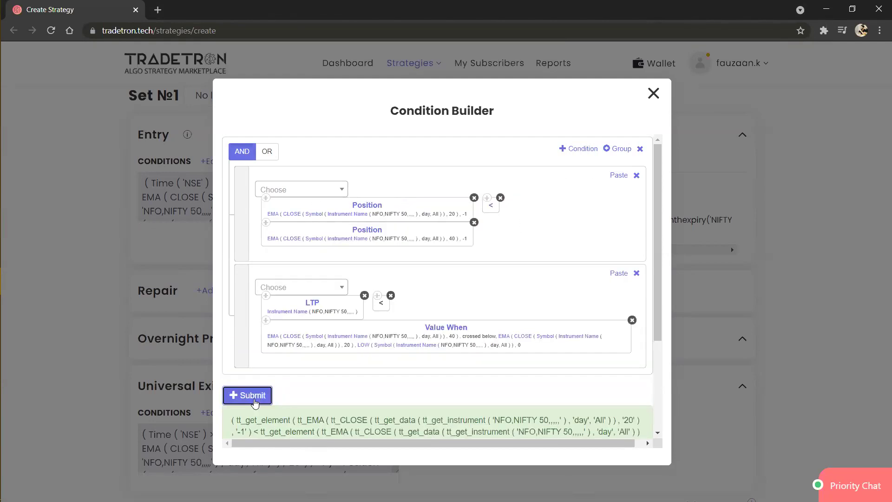
pyautogui.scroll(-3, 424, 235)
pyautogui.scroll(3, 424, 235)
# Step: Add a group, move the EMA Position and LTP conditions into it joined by AND, and remove its empty conditions
pyautogui.click(613, 148)
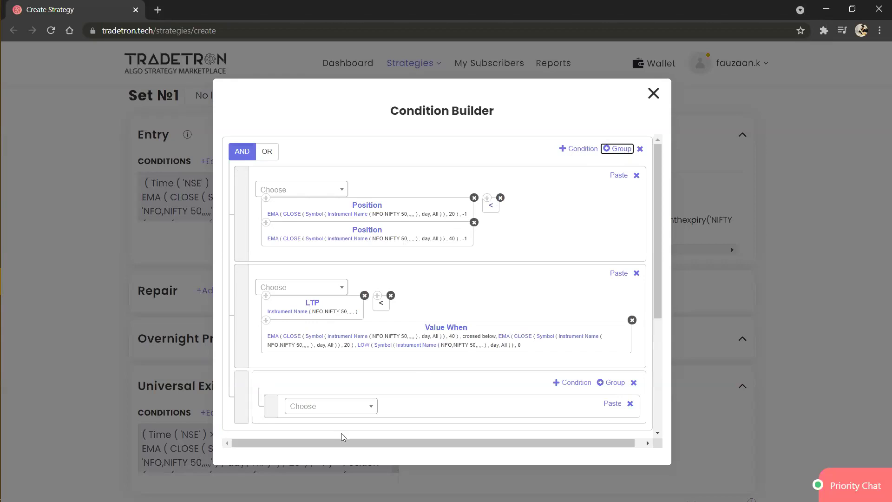
pyautogui.moveTo(241, 223); pyautogui.dragTo(274, 349)
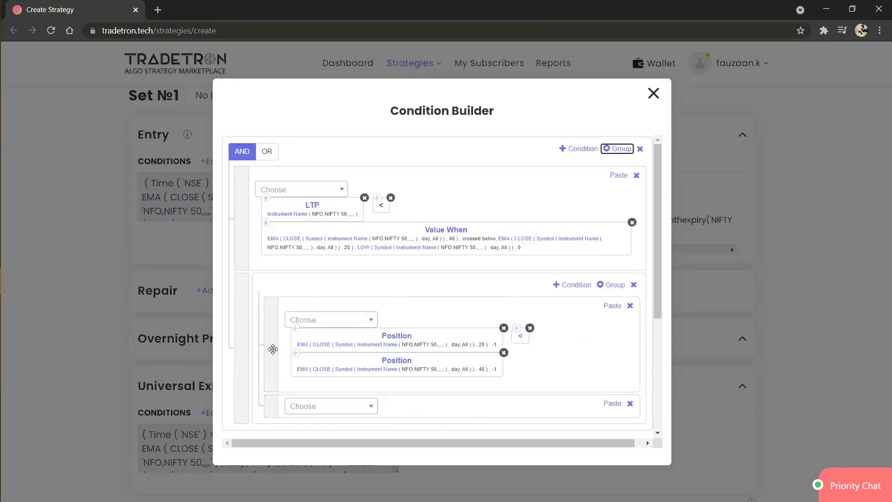
pyautogui.moveTo(244, 207); pyautogui.dragTo(271, 343)
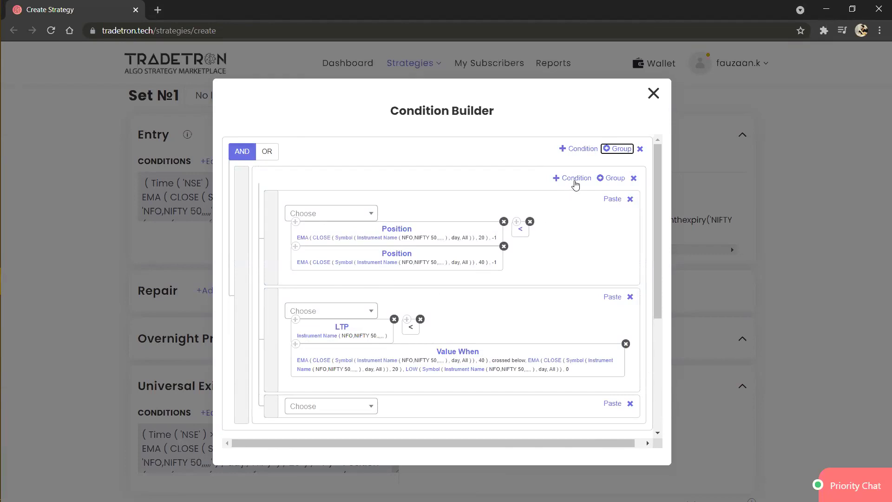
pyautogui.click(576, 179)
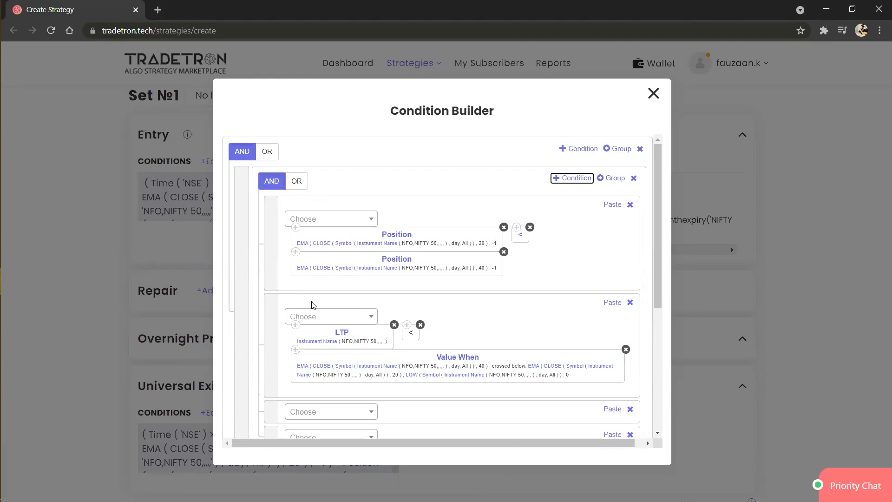
pyautogui.scroll(-3, 421, 325)
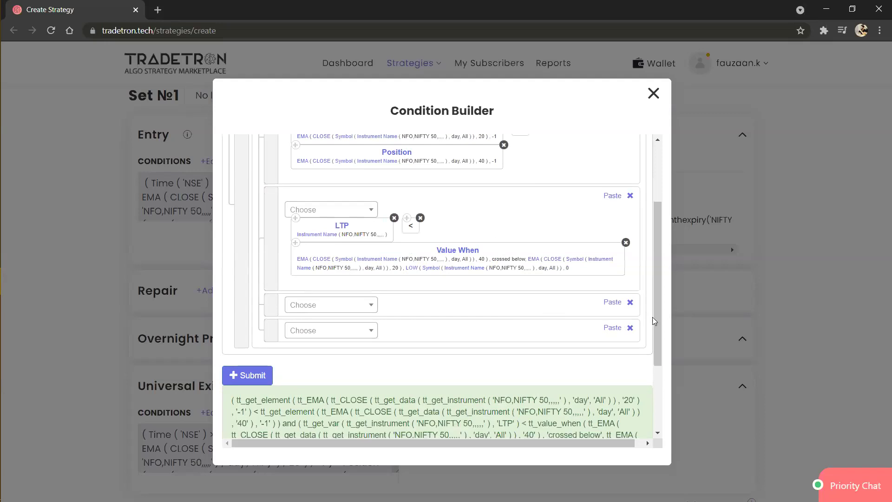
pyautogui.click(630, 302)
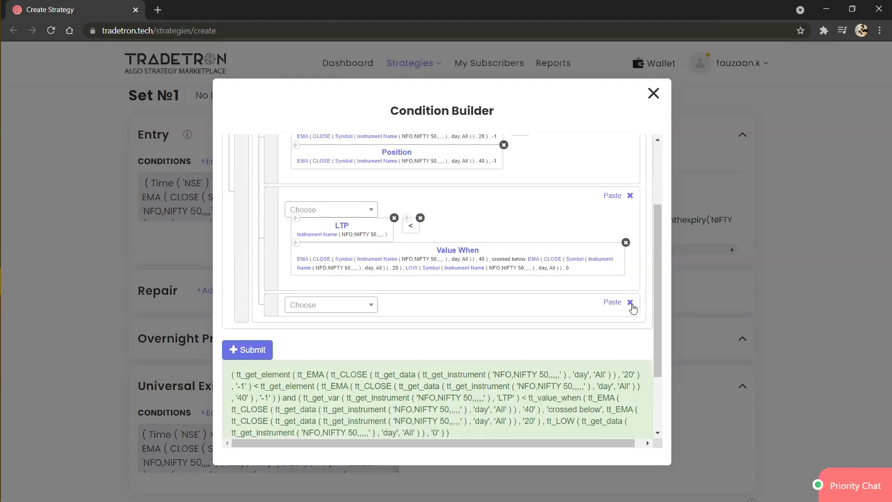
pyautogui.click(632, 304)
pyautogui.scroll(3, 518, 316)
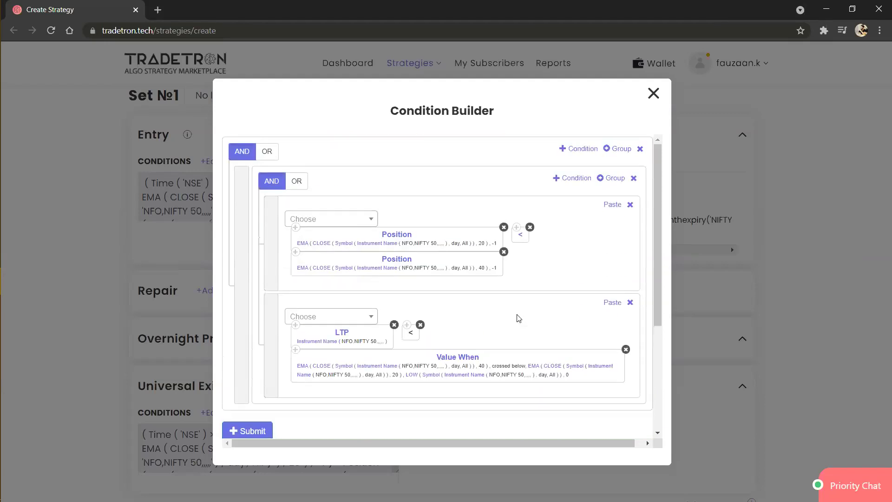
# Step: Set the outer logic of the exit conditions to OR and add an outer condition with the PNL keyword
pyautogui.click(271, 156)
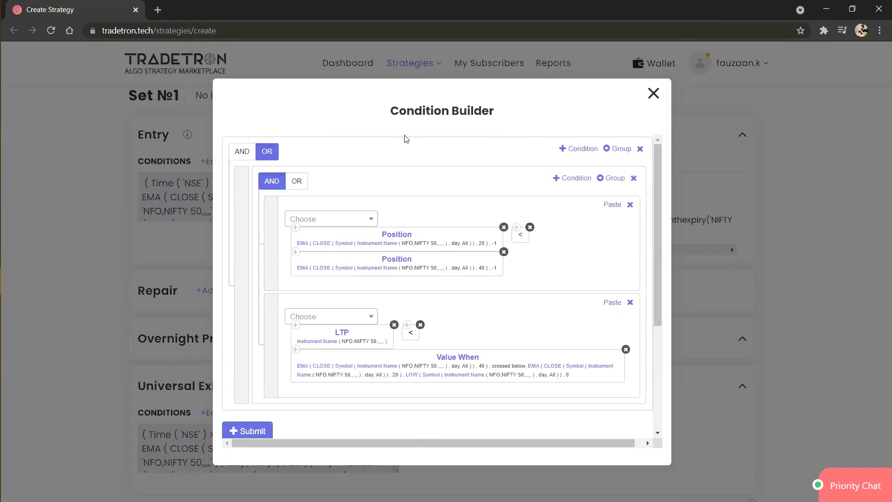
pyautogui.click(579, 149)
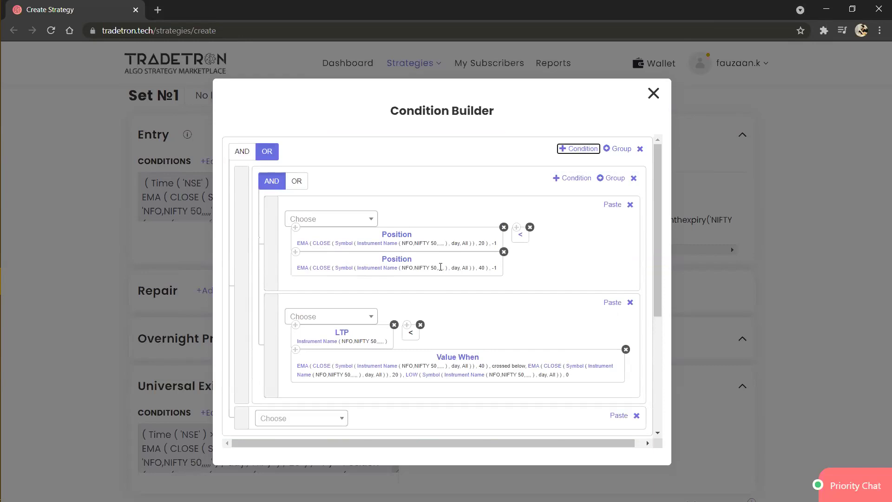
pyautogui.scroll(-3, 358, 303)
pyautogui.click(338, 313)
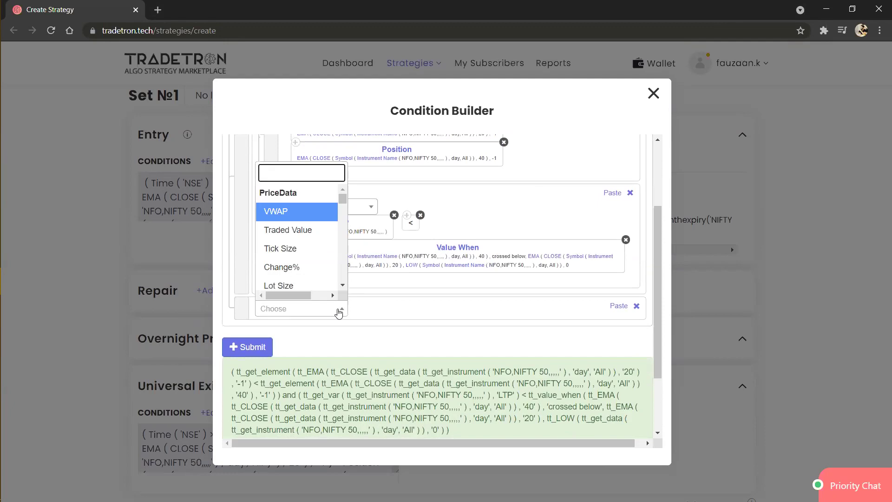
pyautogui.write('pnl')
pyautogui.press('Return')
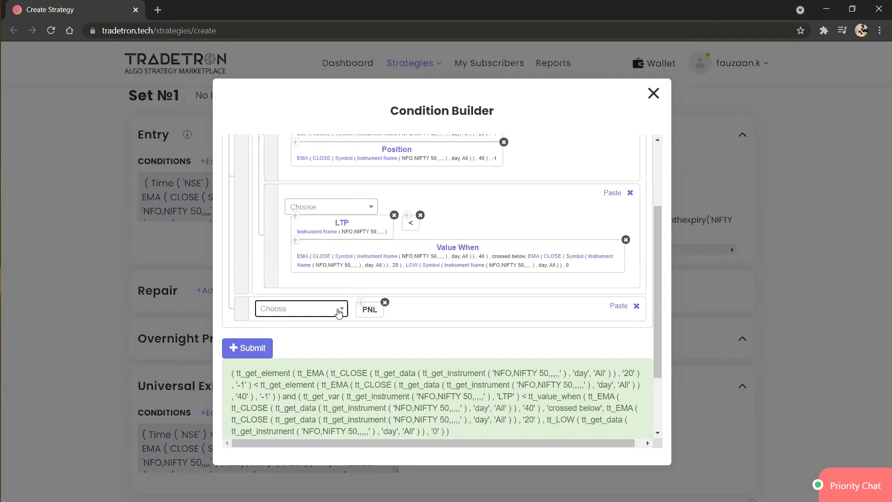
# Step: Complete the PNL condition with a copied less-than operator and a Number keyword of -10000
pyautogui.click(406, 217)
pyautogui.click(616, 306)
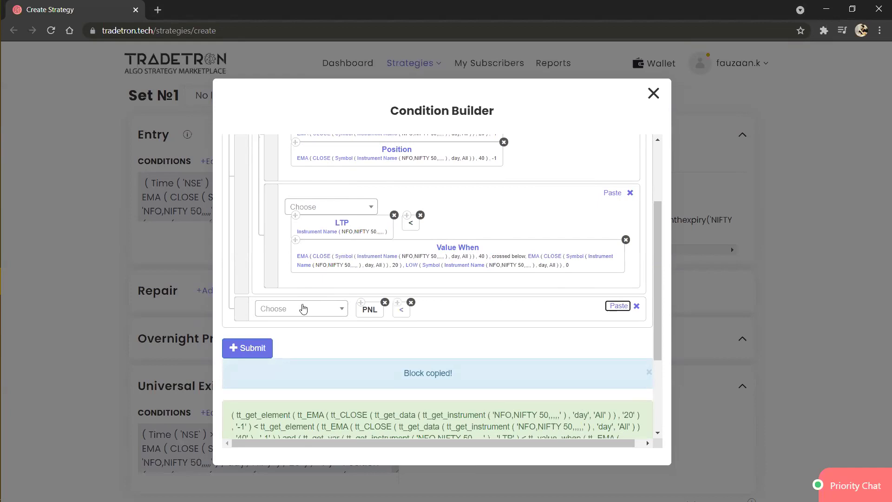
pyautogui.click(303, 309)
pyautogui.write('number')
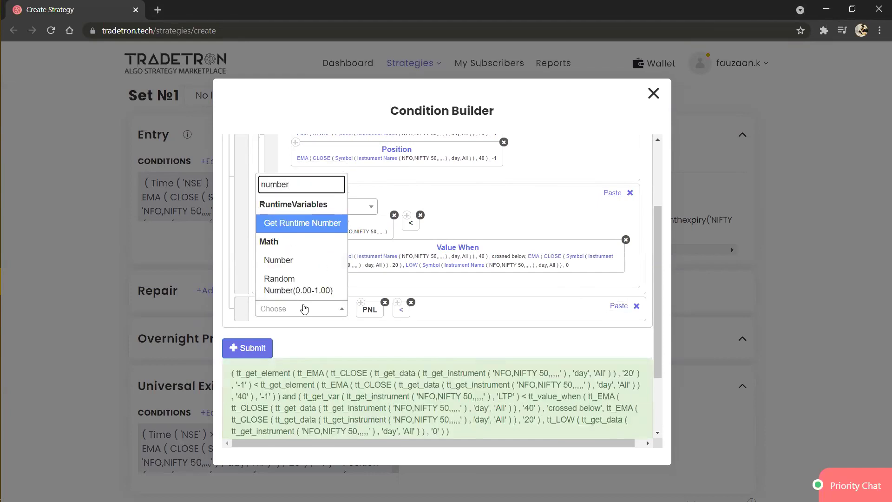
pyautogui.press('Down')
pyautogui.press('Return')
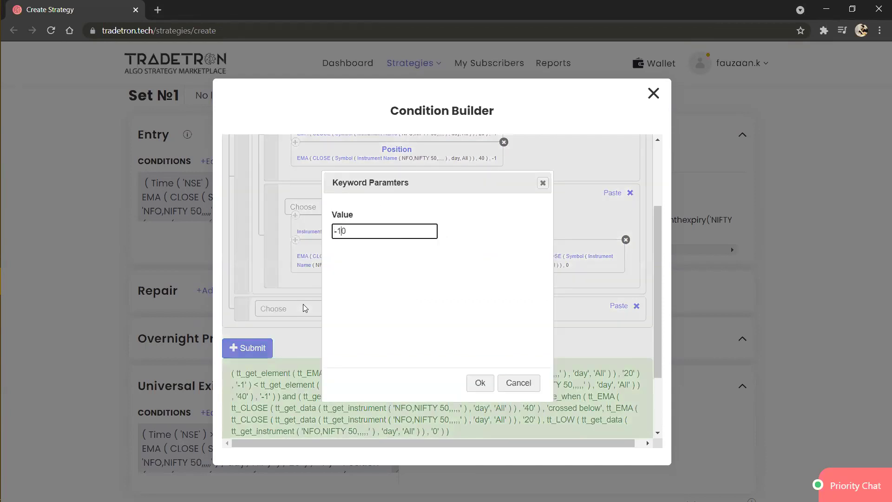
pyautogui.write('-1000')
pyautogui.click(480, 383)
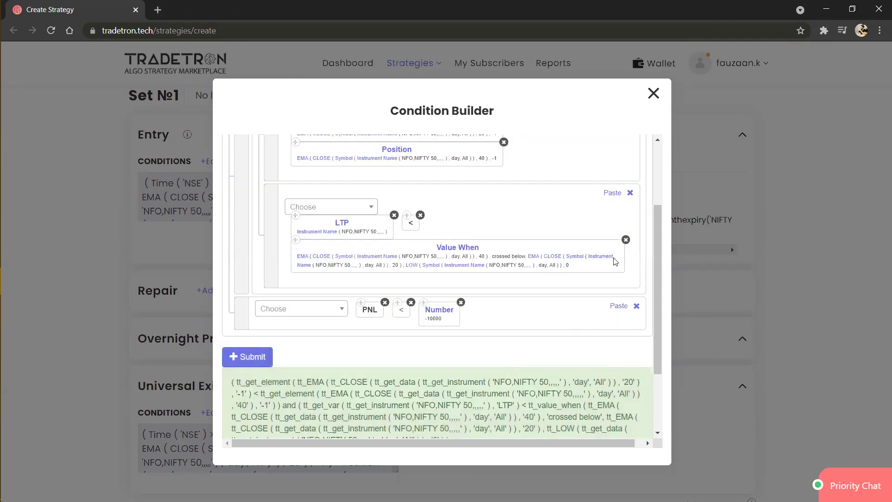
# Step: Add a second outer condition using a copied PNL keyword, a greater-than operator and the copied Number keyword
pyautogui.scroll(5, 616, 261)
pyautogui.click(578, 153)
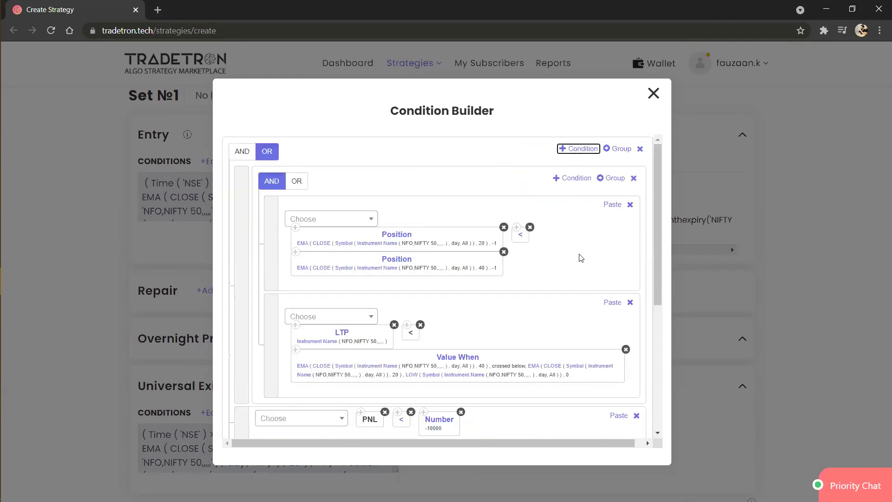
pyautogui.scroll(-4, 579, 256)
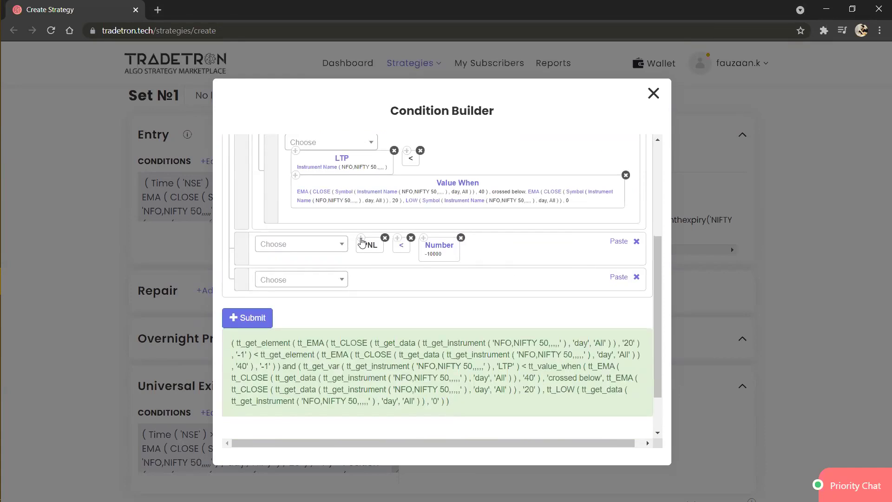
pyautogui.click(362, 243)
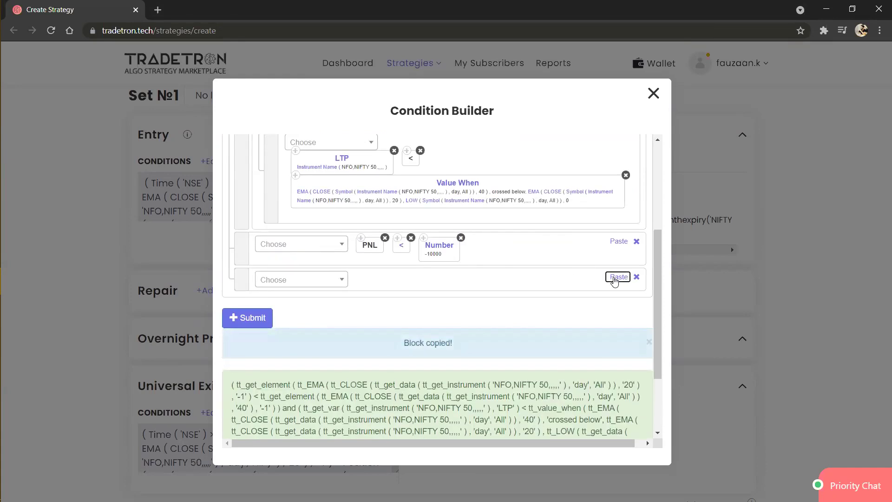
pyautogui.click(615, 279)
pyautogui.click(331, 283)
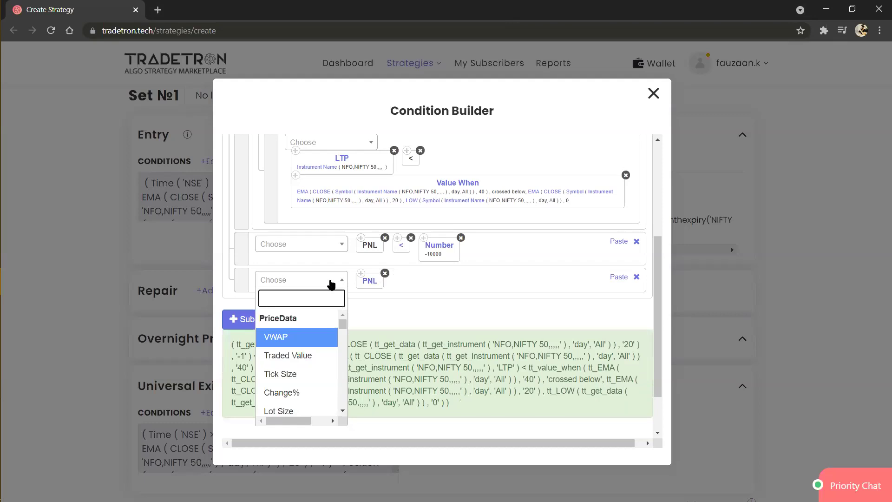
pyautogui.write('>')
pyautogui.press('Return')
pyautogui.click(421, 241)
pyautogui.click(618, 277)
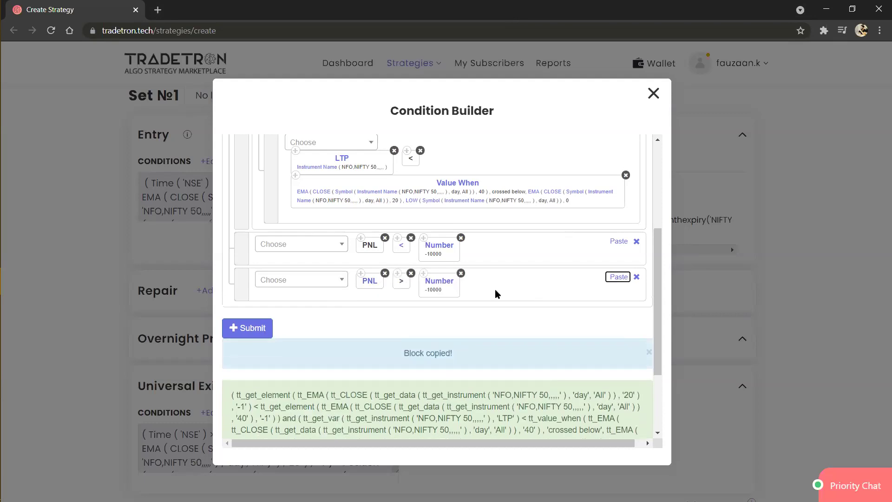
# Step: Set the Number in the second PNL condition to 10000 and submit the exit conditions
pyautogui.click(445, 285)
pyautogui.press('Delete')
pyautogui.click(478, 383)
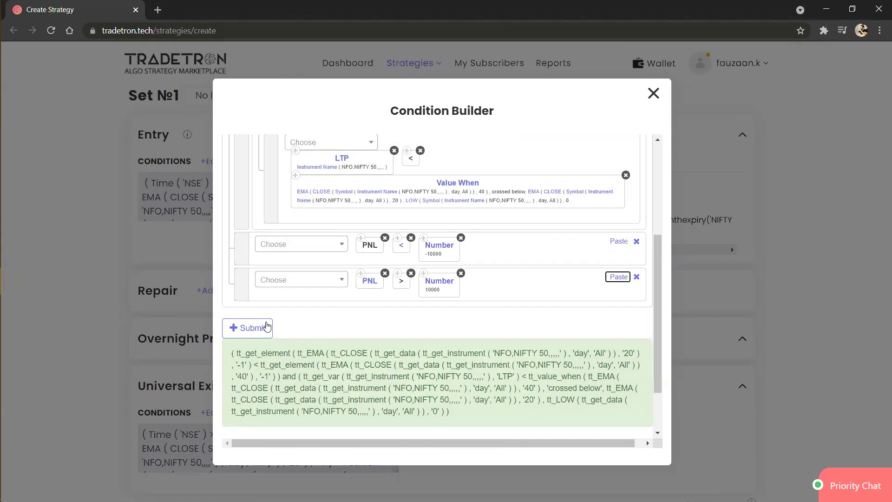
pyautogui.click(267, 327)
pyautogui.scroll(3, 443, 329)
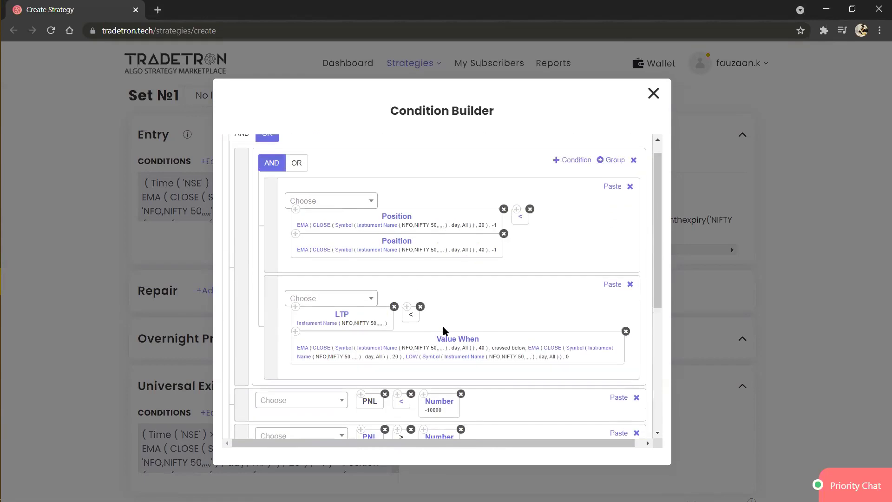
pyautogui.scroll(1, 444, 330)
pyautogui.scroll(-4, 476, 345)
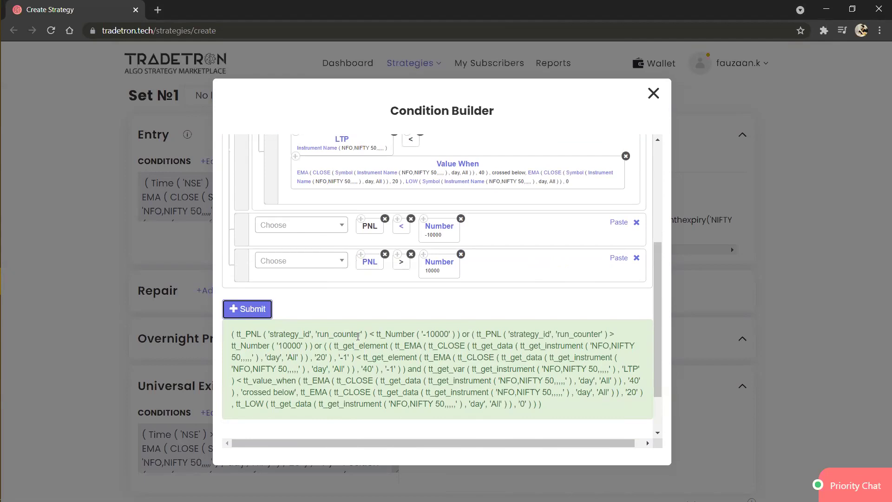
pyautogui.scroll(4, 404, 305)
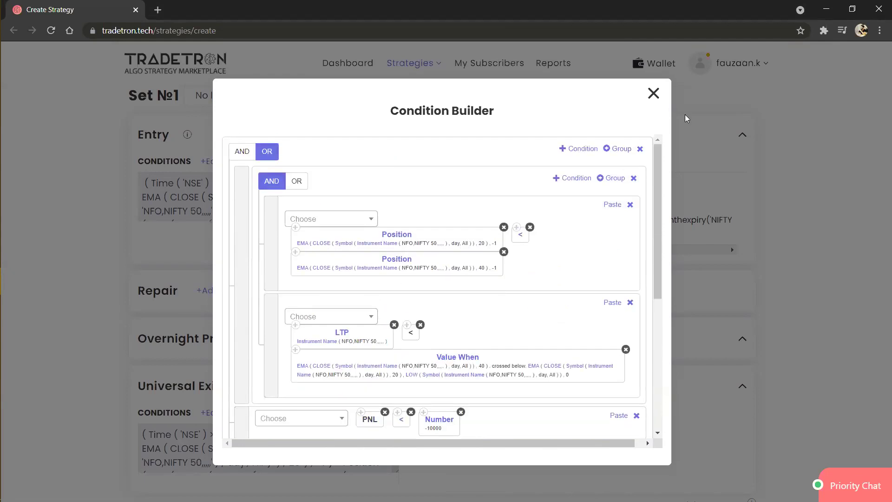
# Step: Close the exit Condition Builder and examine the strategy's Advanced Settings
pyautogui.click(655, 95)
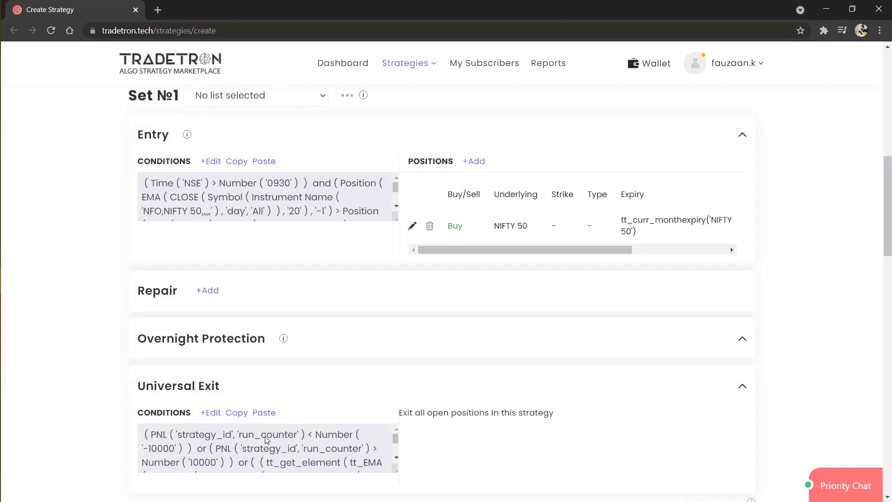
pyautogui.scroll(-3, 356, 415)
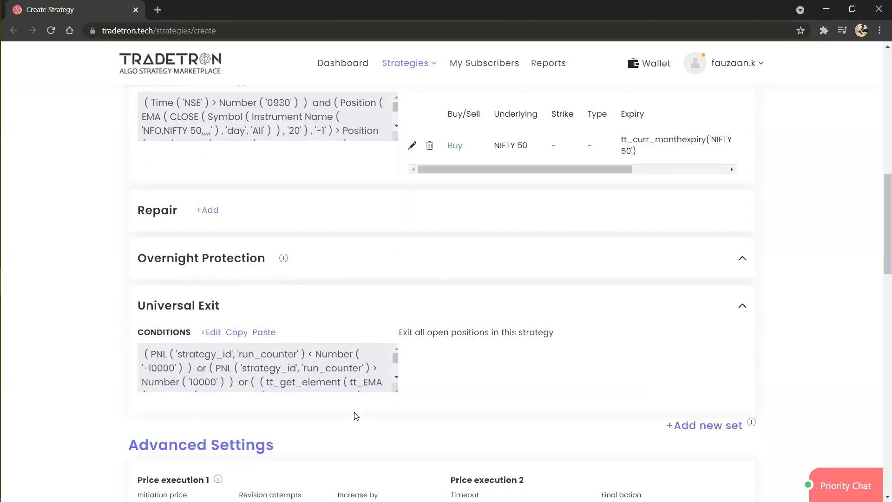
pyautogui.scroll(-1, 356, 415)
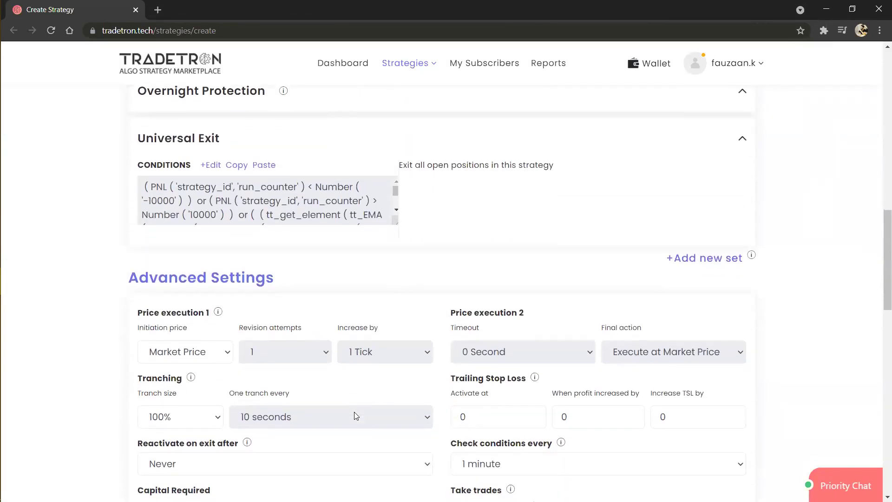
pyautogui.scroll(-1, 355, 415)
pyautogui.scroll(-2, 356, 415)
pyautogui.scroll(-1, 356, 415)
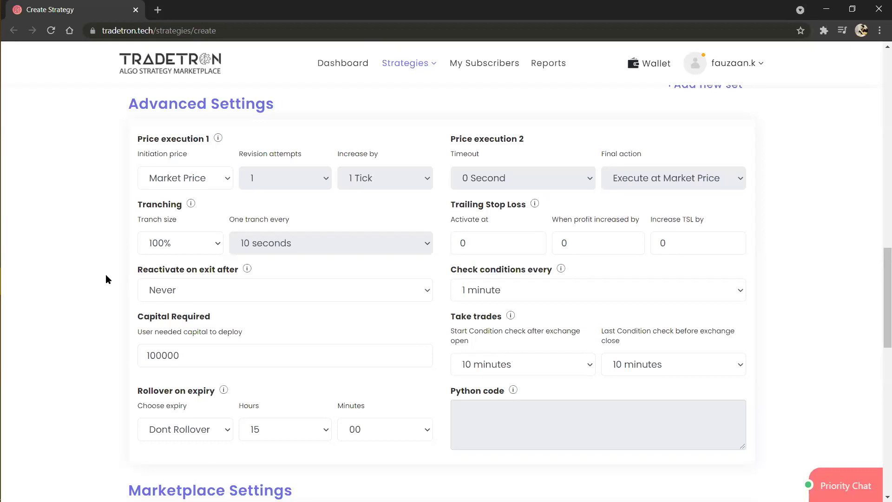
# Step: Examine the entry conditions of Set 1 in the Condition Builder and close it without changes
pyautogui.scroll(20, 106, 278)
pyautogui.scroll(-5, 106, 279)
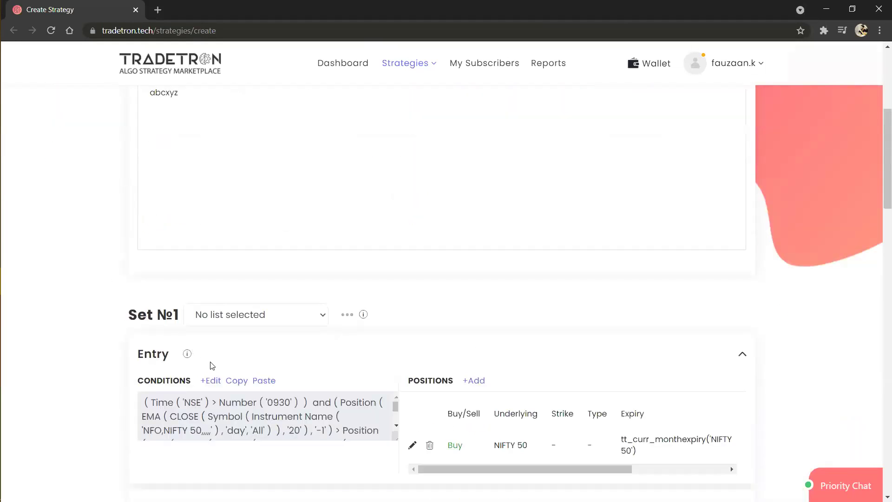
pyautogui.click(215, 382)
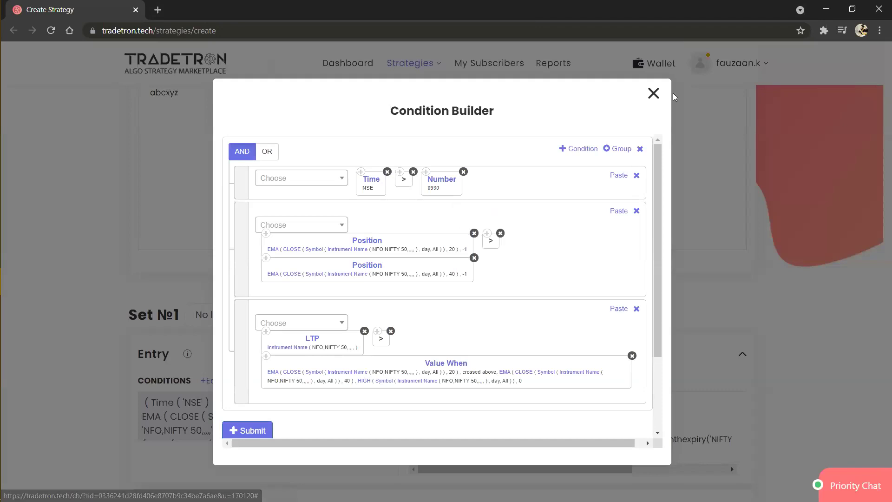
pyautogui.click(654, 93)
# Step: Edit the Universal Exit conditions and add an outer condition with the Time keyword for the NSE exchange
pyautogui.scroll(-10, 406, 346)
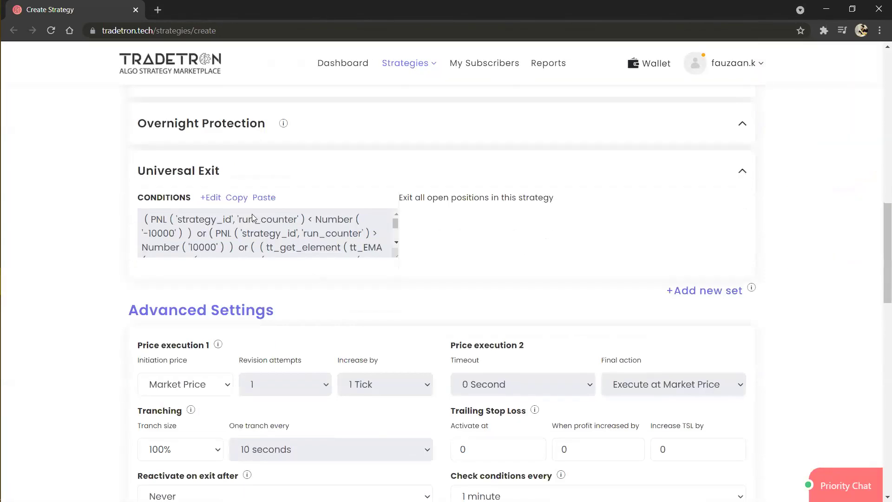
pyautogui.click(217, 199)
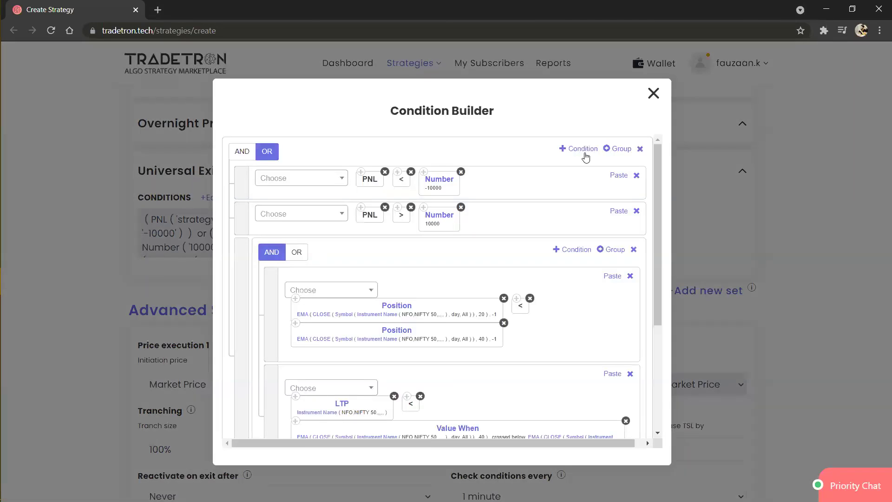
pyautogui.click(584, 152)
pyautogui.scroll(-5, 508, 251)
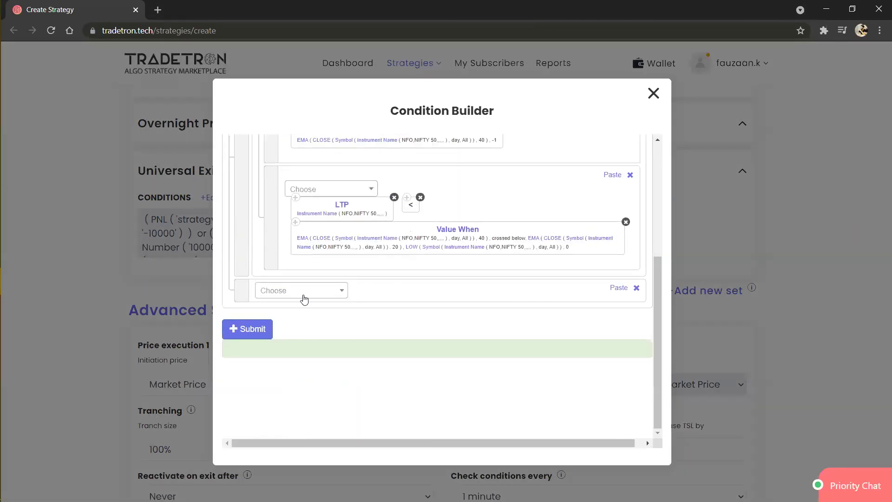
pyautogui.click(300, 290)
pyautogui.write('tim')
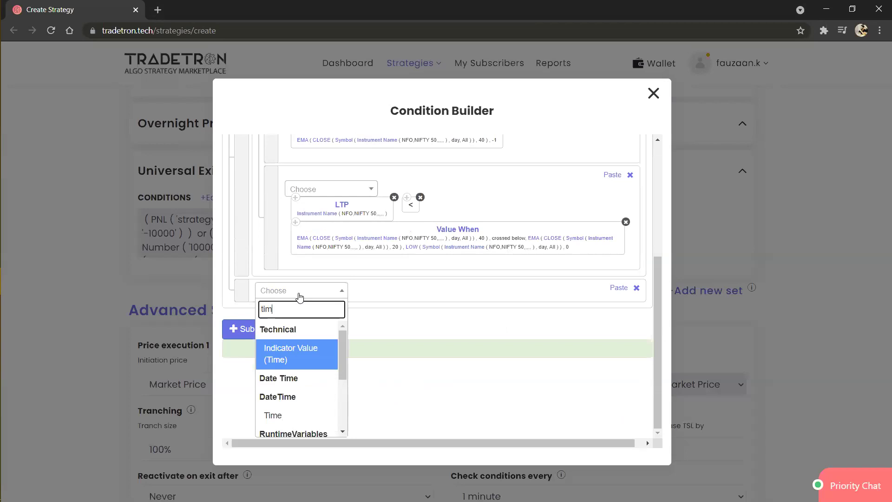
pyautogui.press('Down')
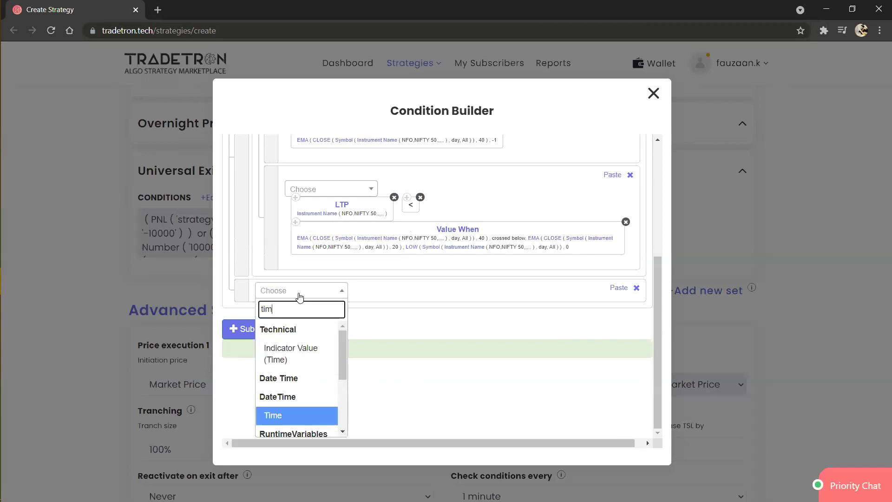
pyautogui.press('Return')
pyautogui.click(473, 386)
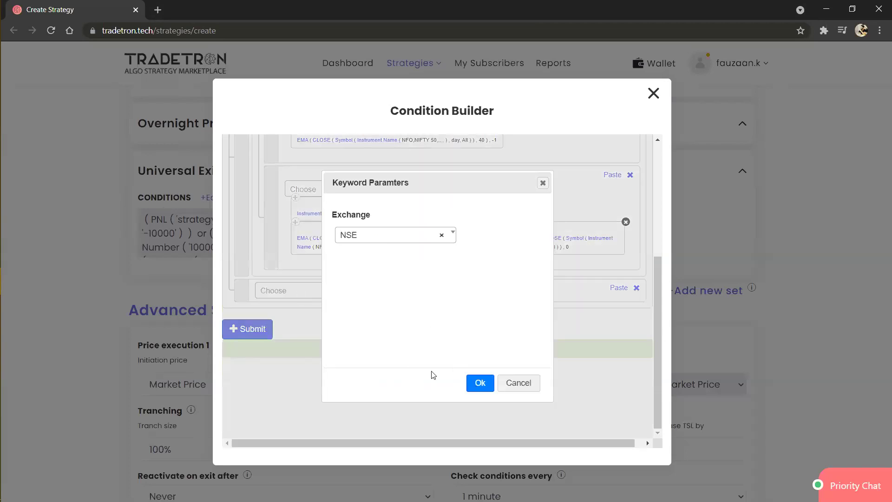
# Step: Complete the Time condition with a greater-than operator and a Number keyword of 1515, and submit the exit conditions
pyautogui.click(341, 290)
pyautogui.write('>')
pyautogui.press('Return')
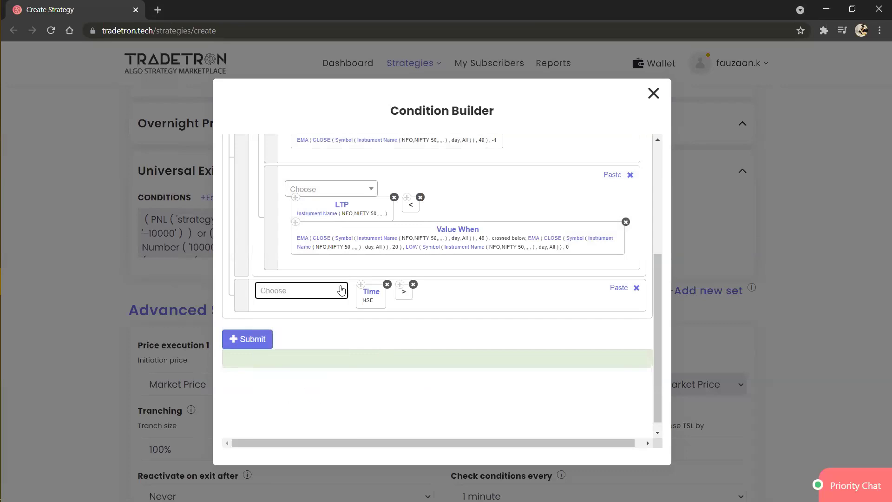
pyautogui.click(341, 291)
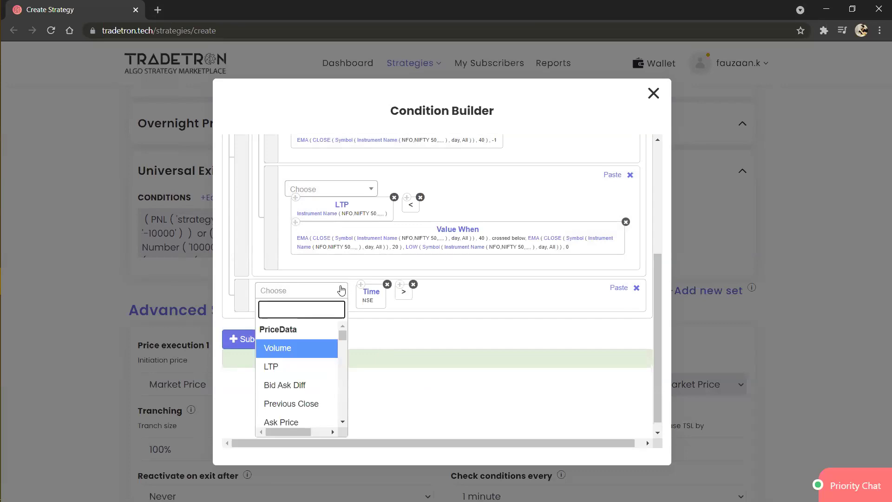
pyautogui.write('num')
pyautogui.press('Down')
pyautogui.press('Down')
pyautogui.press('Return')
pyautogui.press('BackSpace')
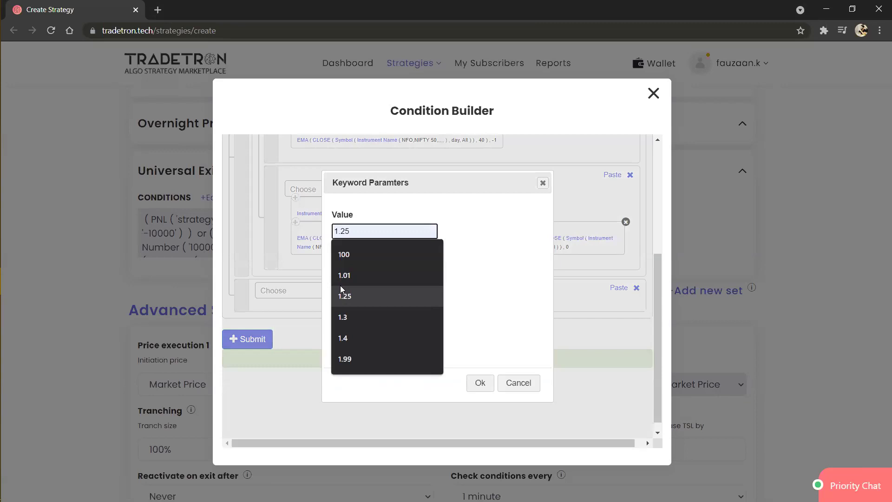
pyautogui.click(341, 285)
pyautogui.press('Return')
pyautogui.click(269, 339)
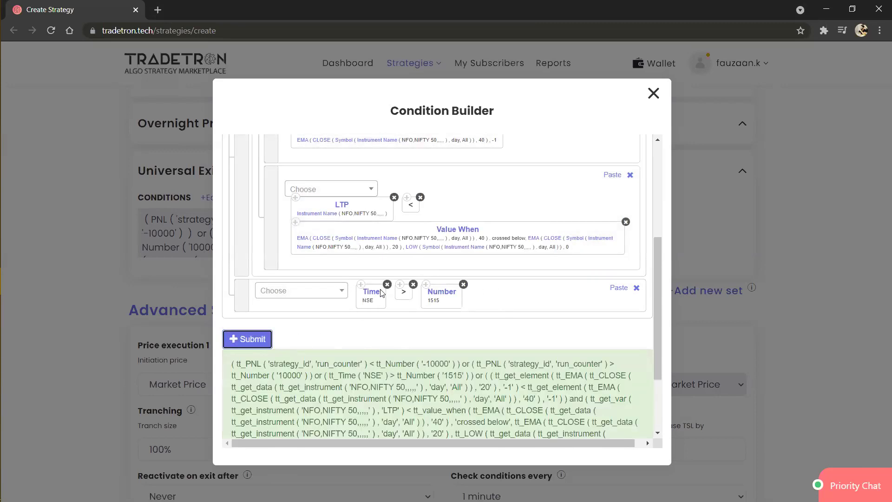
pyautogui.click(653, 93)
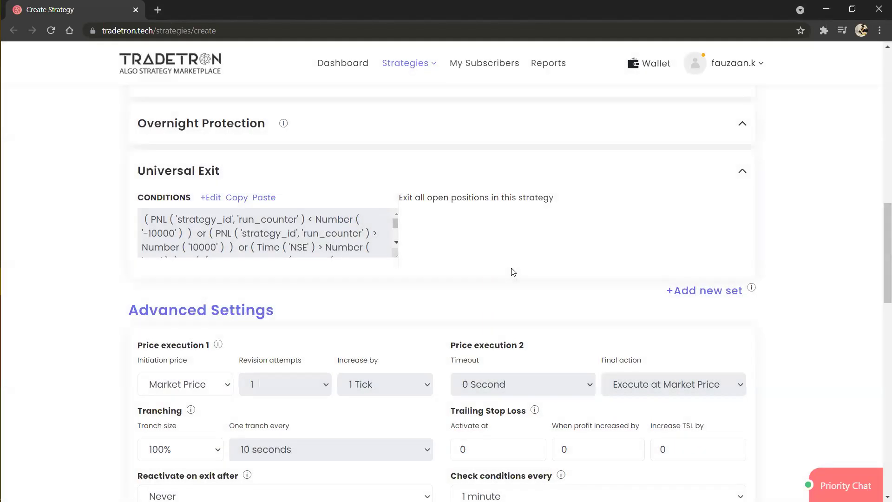
# Step: Set Take trades to start condition checks 1 minute after exchange open and end them 1 minute before exchange close
pyautogui.scroll(-4, 513, 272)
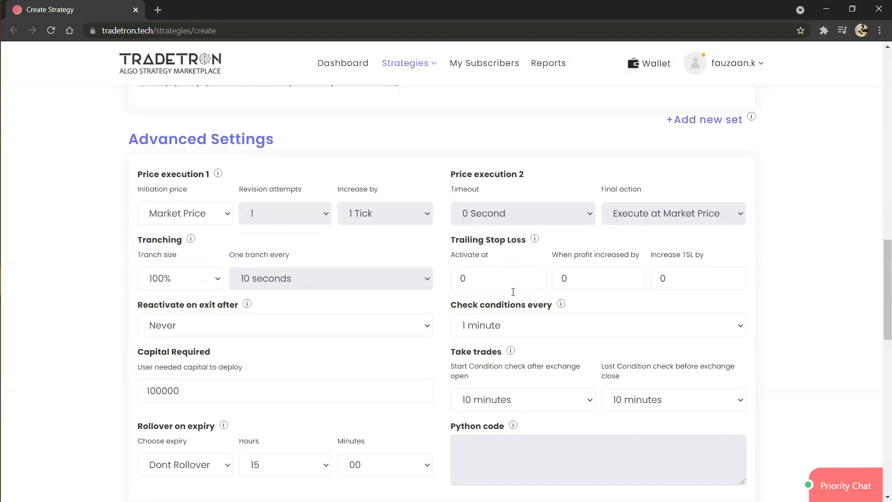
pyautogui.click(635, 400)
pyautogui.click(642, 336)
pyautogui.click(557, 408)
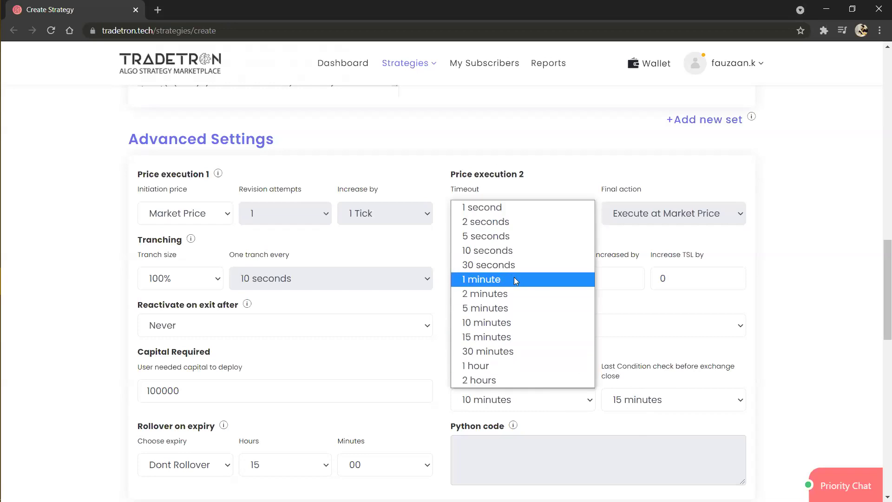
pyautogui.click(514, 279)
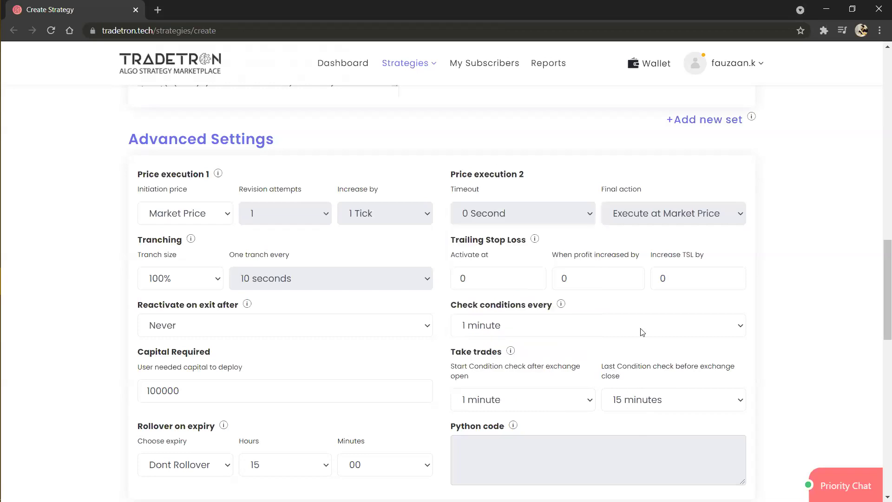
pyautogui.click(670, 400)
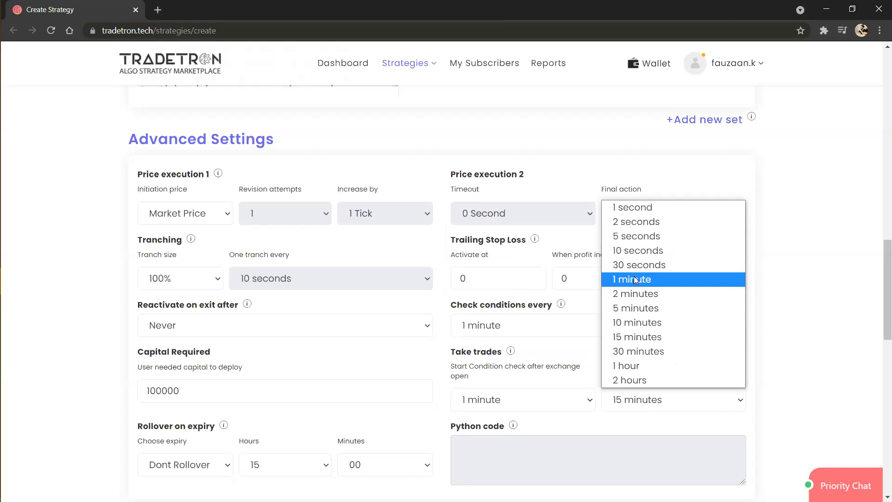
pyautogui.click(636, 280)
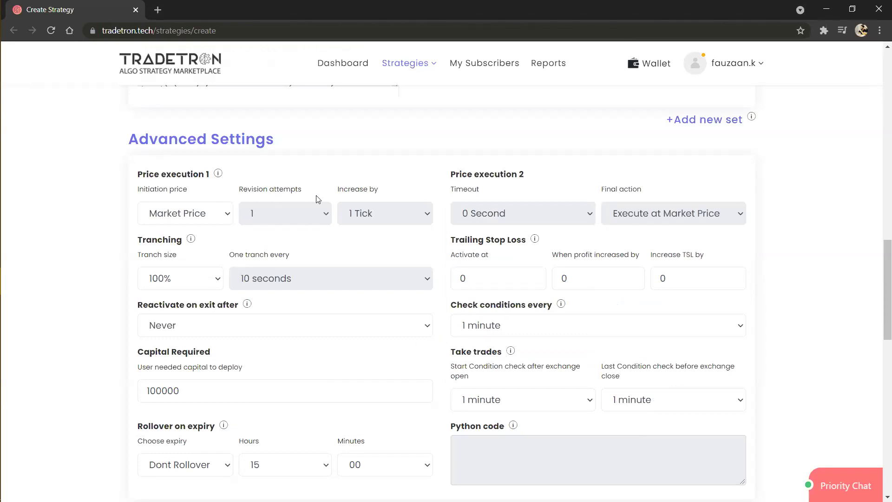
# Step: Keep Market Price as the initiation price under Price execution 1 and set the tranch size to 50%
pyautogui.click(191, 213)
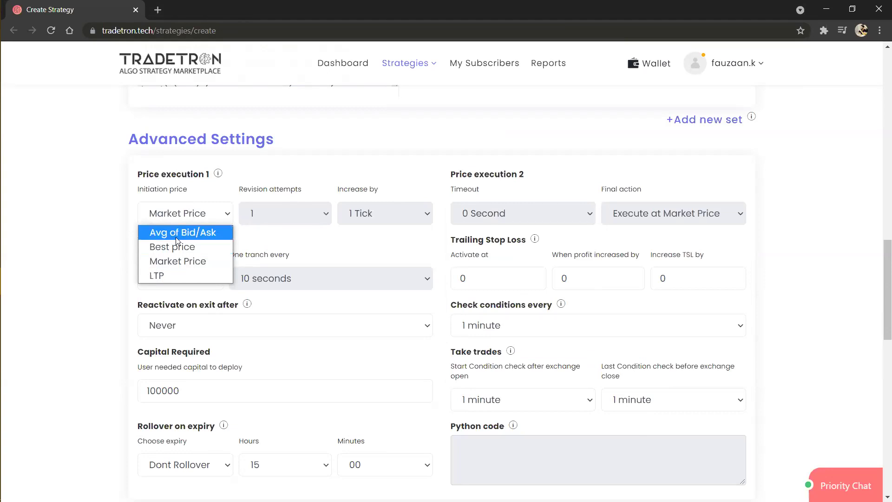
pyautogui.click(192, 261)
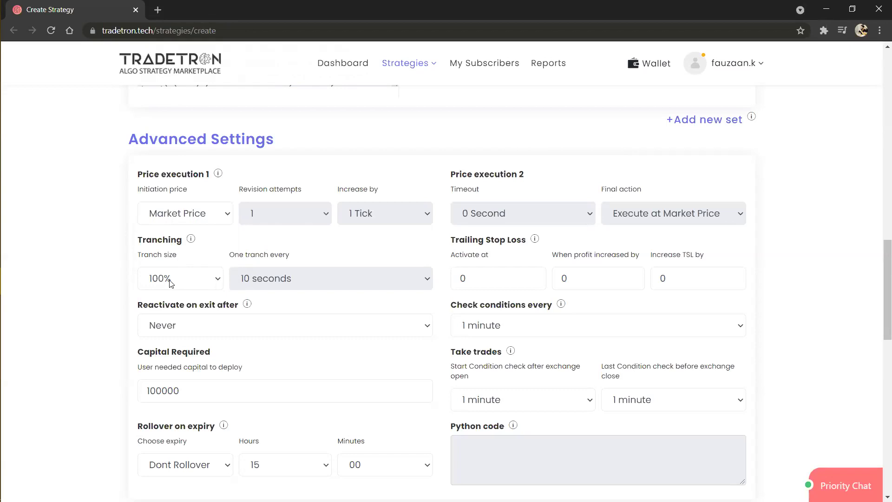
pyautogui.click(205, 282)
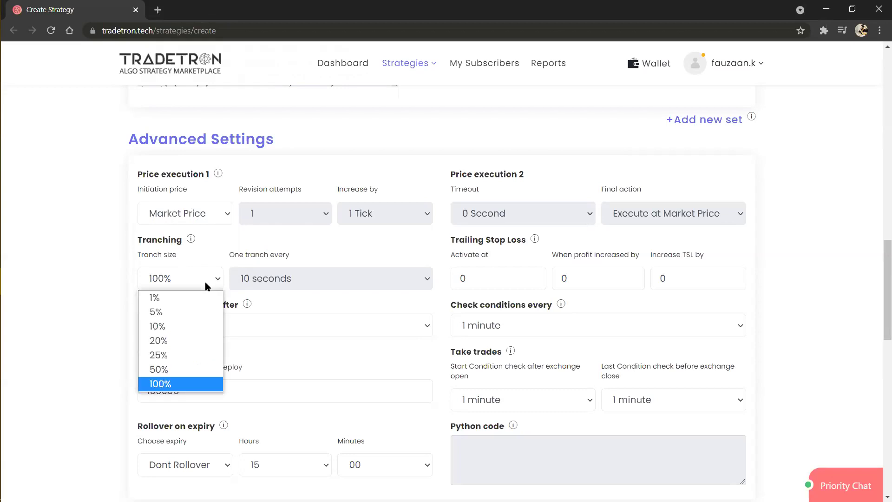
pyautogui.click(205, 282)
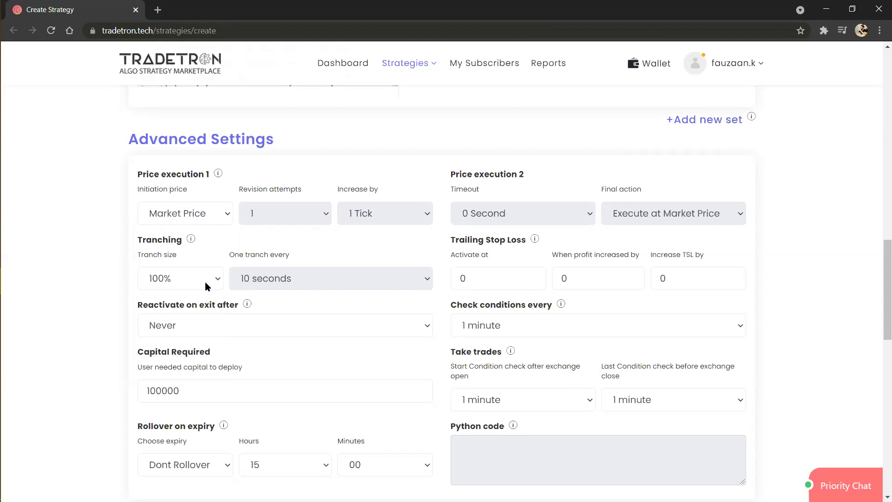
pyautogui.click(205, 282)
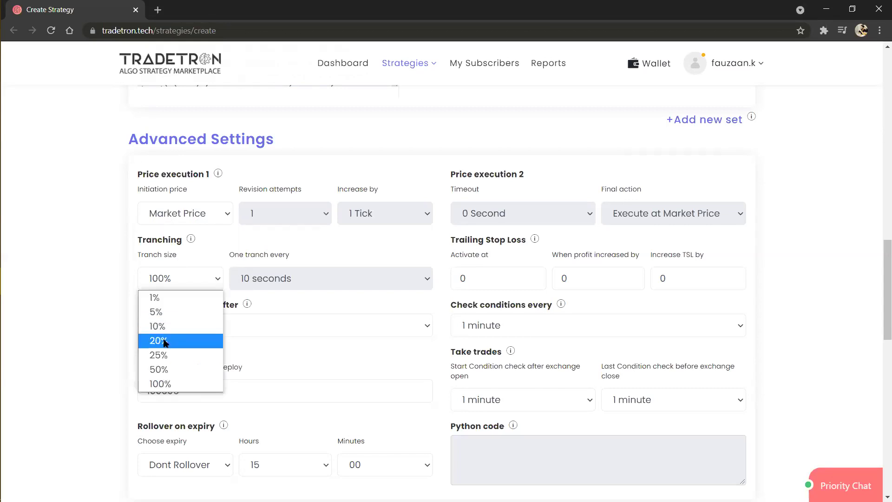
pyautogui.click(167, 370)
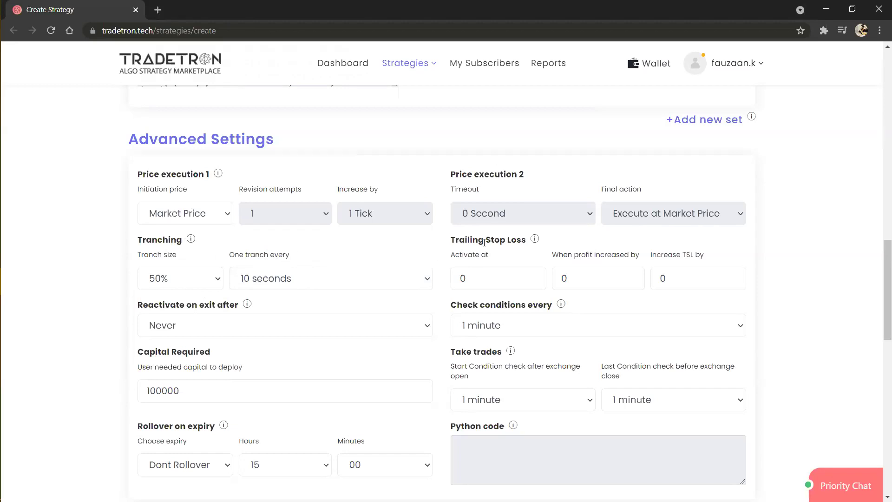
# Step: Examine the remaining Advanced Settings and reopen the Universal Exit conditions for review
pyautogui.scroll(-1, 484, 242)
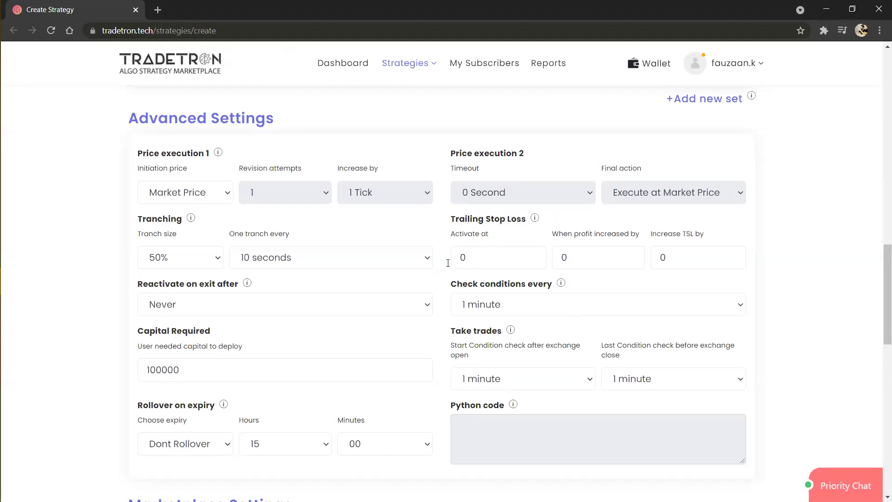
pyautogui.scroll(-1, 272, 334)
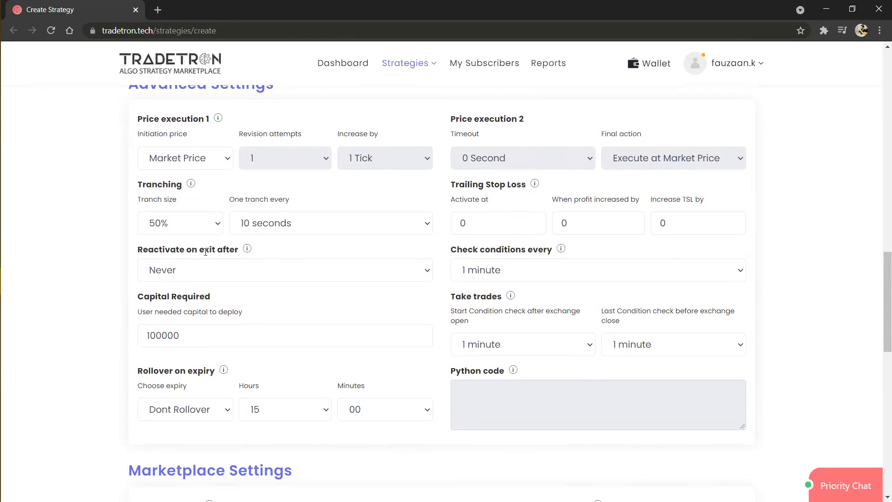
pyautogui.scroll(4, 167, 264)
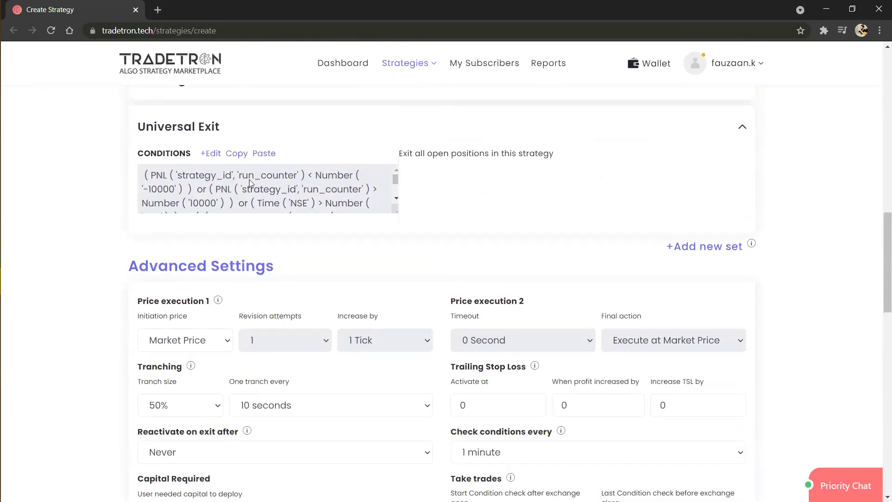
pyautogui.click(214, 155)
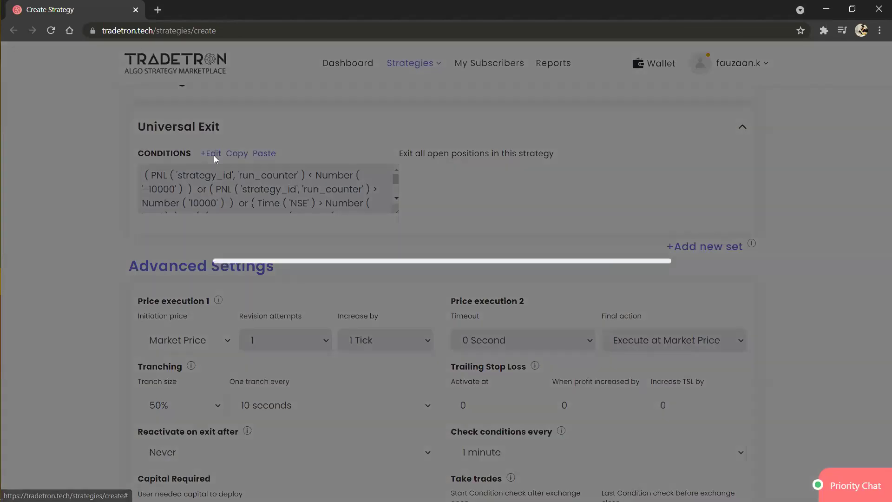
pyautogui.scroll(-3, 464, 263)
pyautogui.scroll(3, 488, 251)
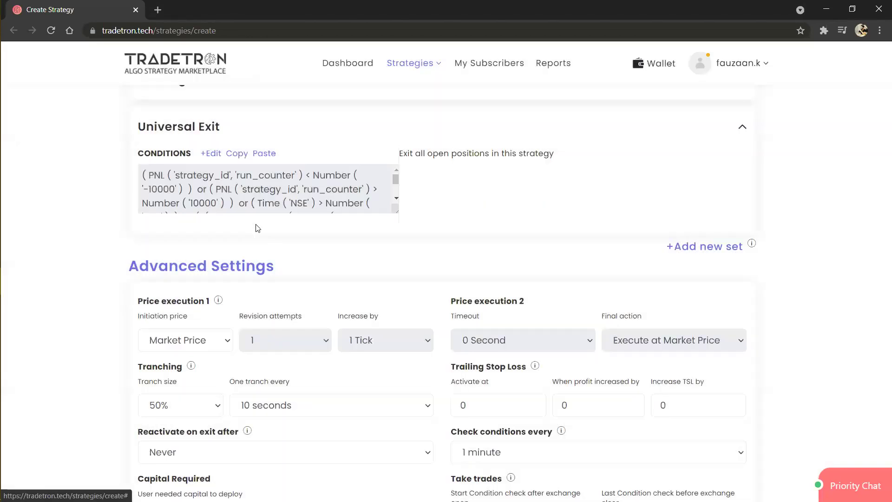
# Step: Keep Reactivate on exit after at Never and set Check conditions every to Check continuously
pyautogui.scroll(-3, 112, 345)
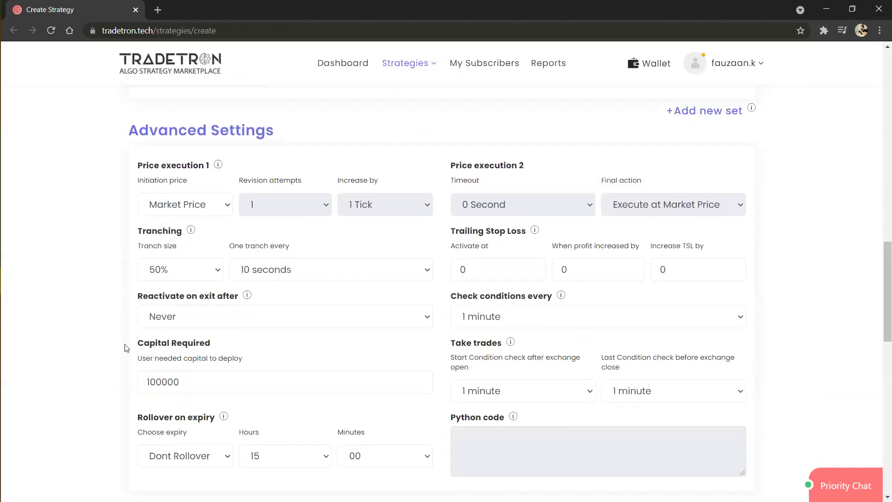
pyautogui.click(177, 318)
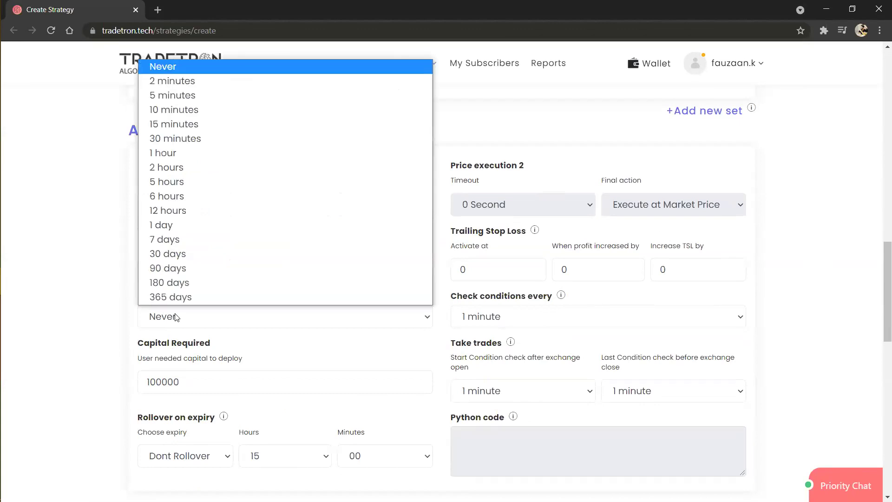
pyautogui.click(177, 318)
pyautogui.click(177, 318)
pyautogui.click(176, 318)
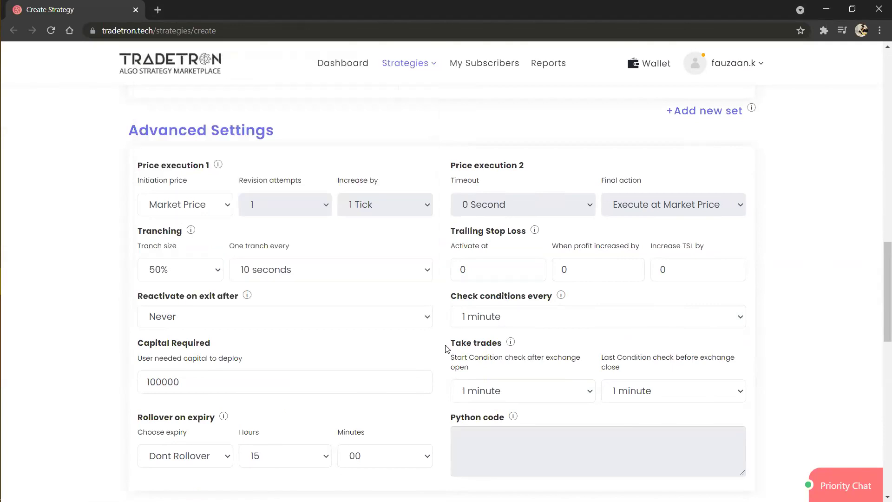
pyautogui.click(529, 326)
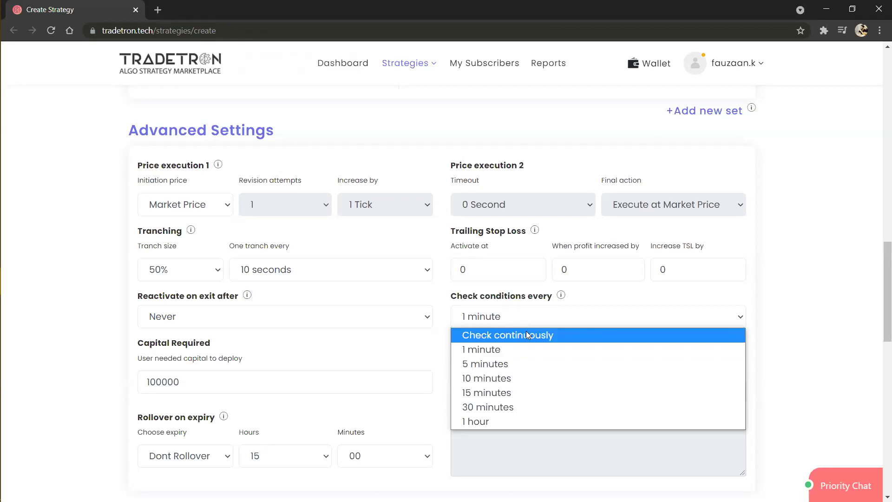
pyautogui.click(526, 335)
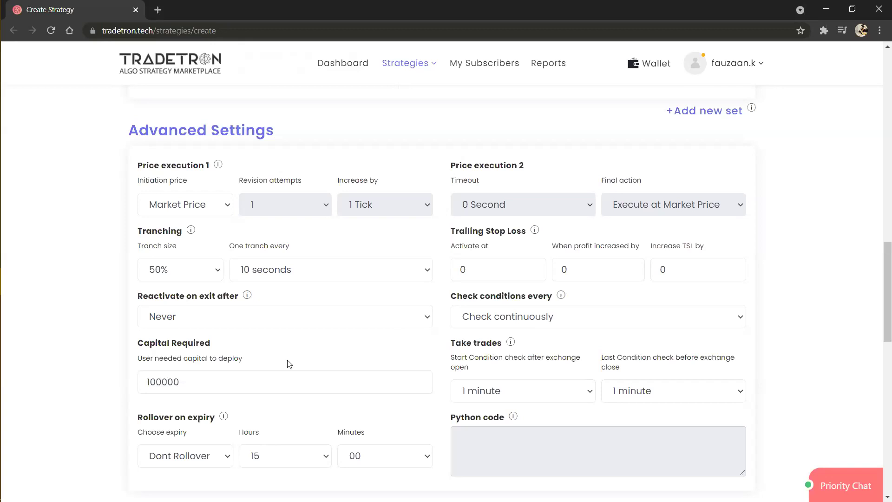
# Step: Set Rollover on expiry to Next Week, leaving the rollover time as it is
pyautogui.scroll(-1, 185, 336)
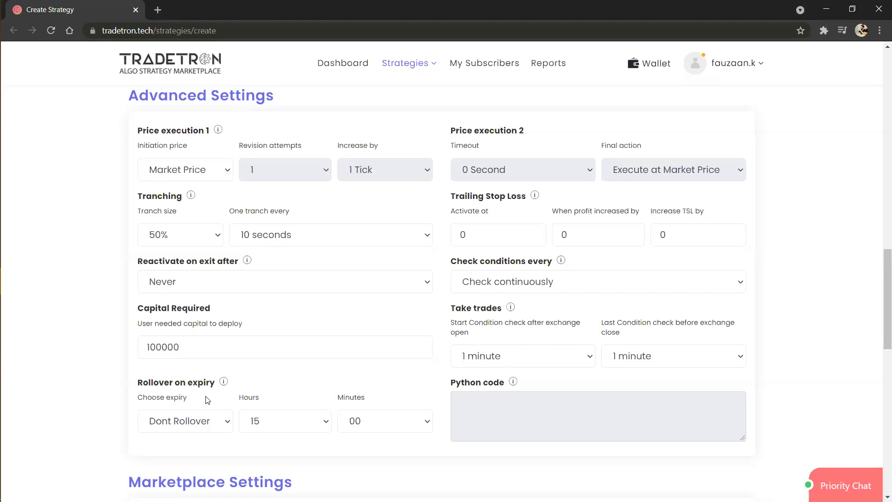
pyautogui.scroll(-2, 207, 401)
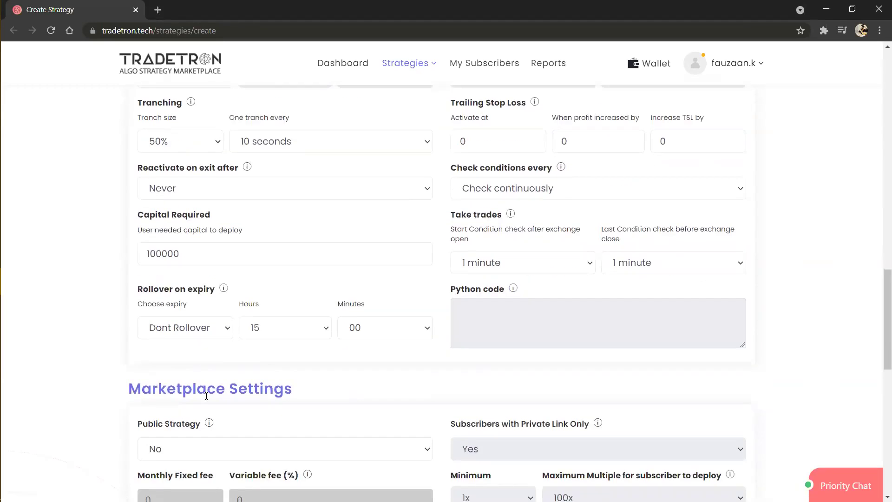
pyautogui.click(223, 328)
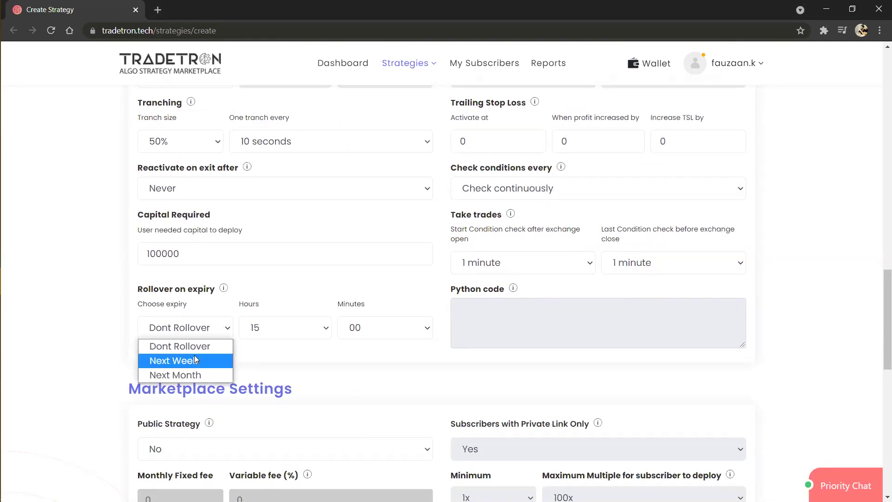
pyautogui.click(194, 360)
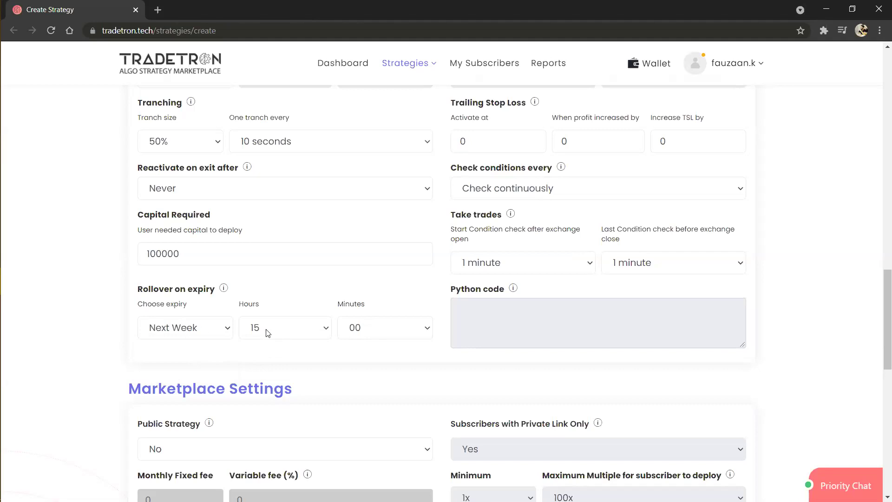
pyautogui.click(195, 330)
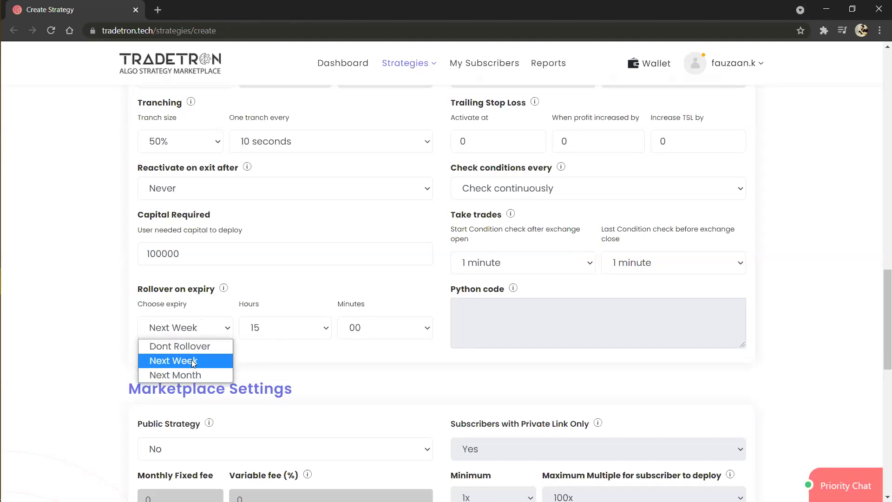
pyautogui.click(193, 361)
# Step: Set Public Strategy to Yes in Marketplace Settings and keep Subscribers with Private Link Only at Yes
pyautogui.scroll(-4, 194, 363)
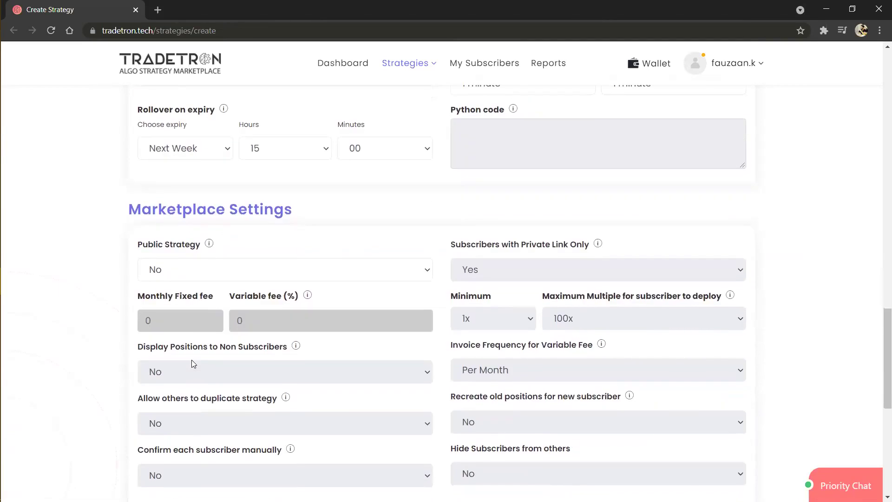
pyautogui.scroll(-2, 193, 364)
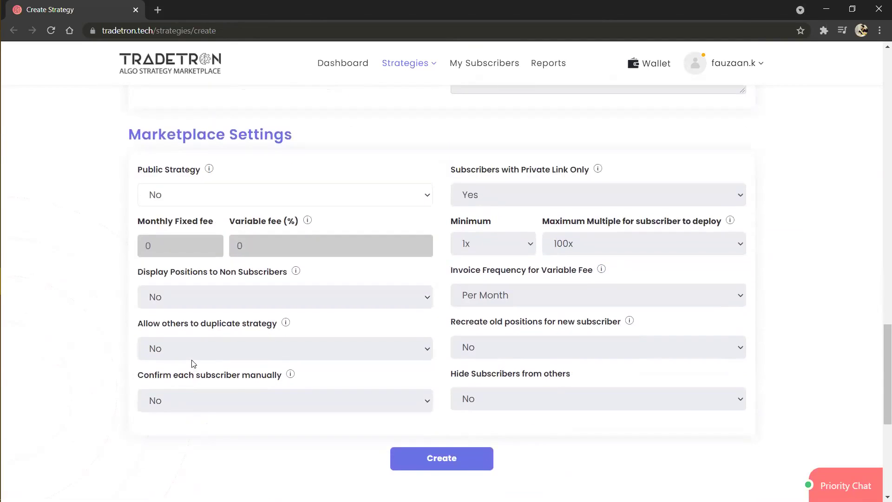
pyautogui.click(192, 205)
pyautogui.click(191, 210)
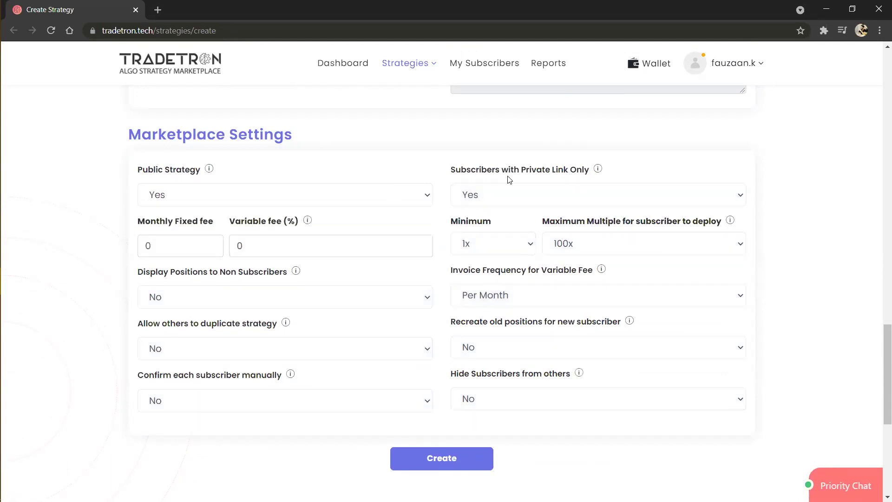
pyautogui.click(578, 198)
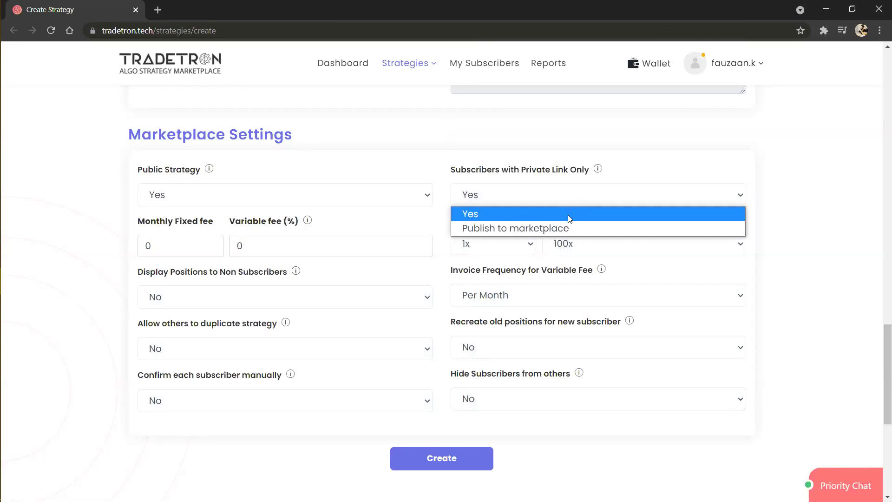
pyautogui.click(556, 213)
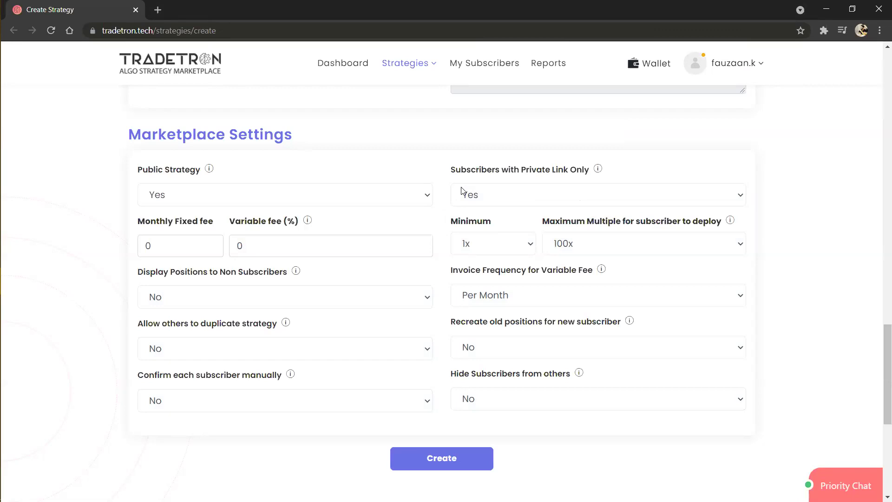
pyautogui.click(581, 30)
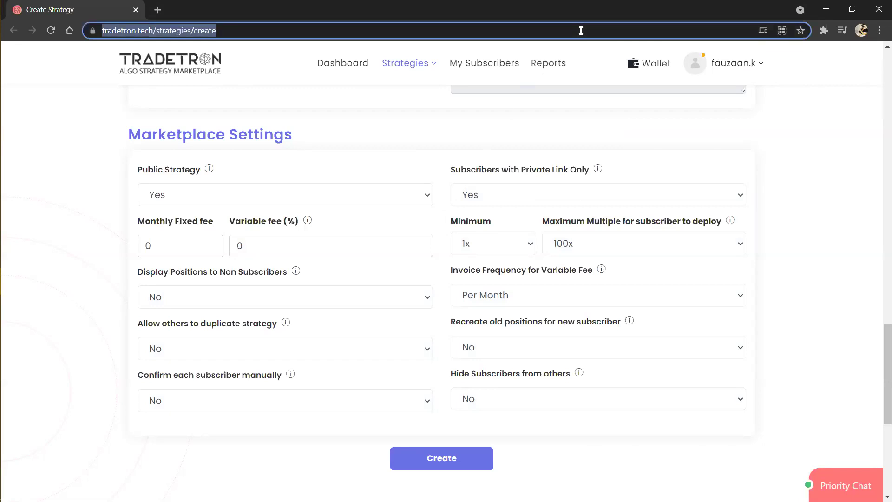
pyautogui.click(441, 194)
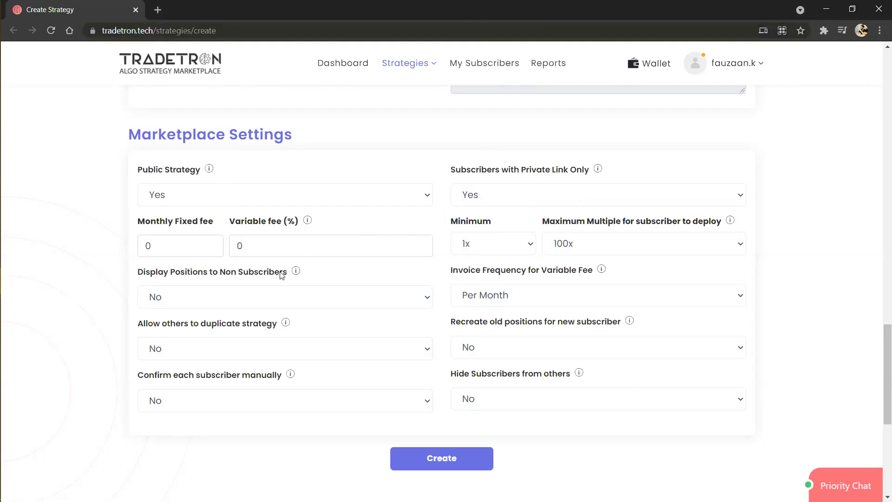
# Step: Review the strategy duplication choices, the variable fee invoice frequencies and the fixed and variable fee fields
pyautogui.click(273, 349)
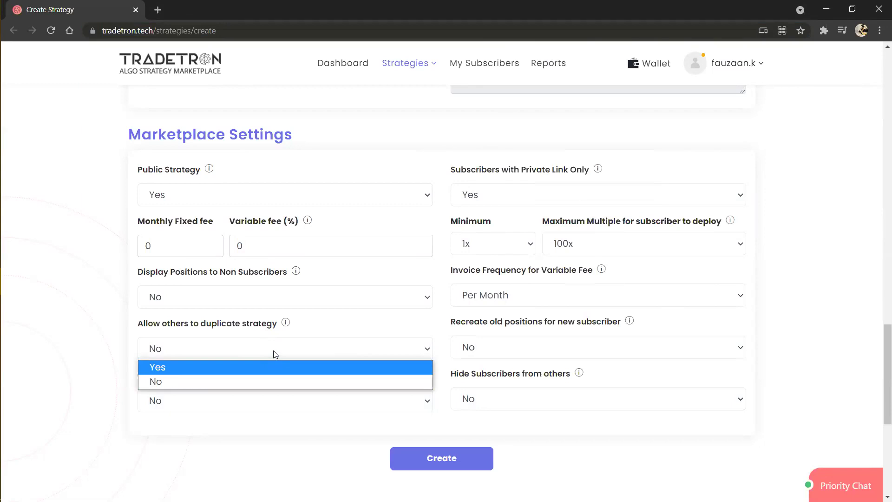
pyautogui.click(274, 354)
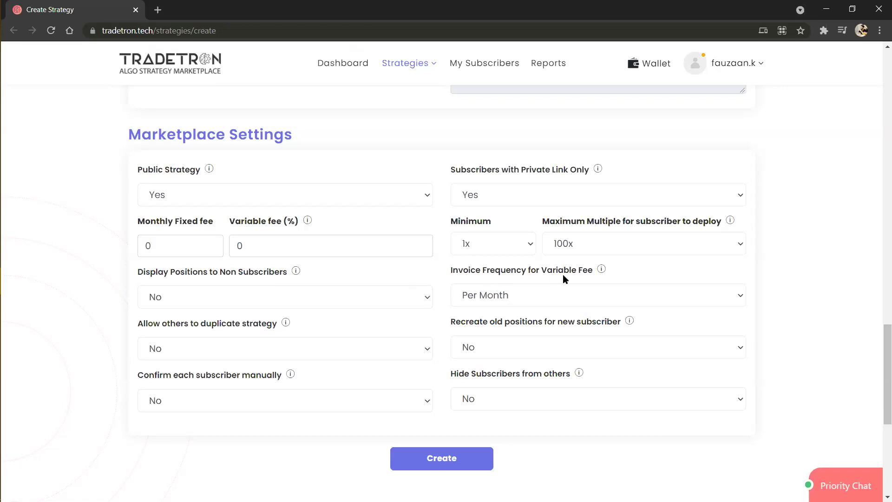
pyautogui.click(557, 306)
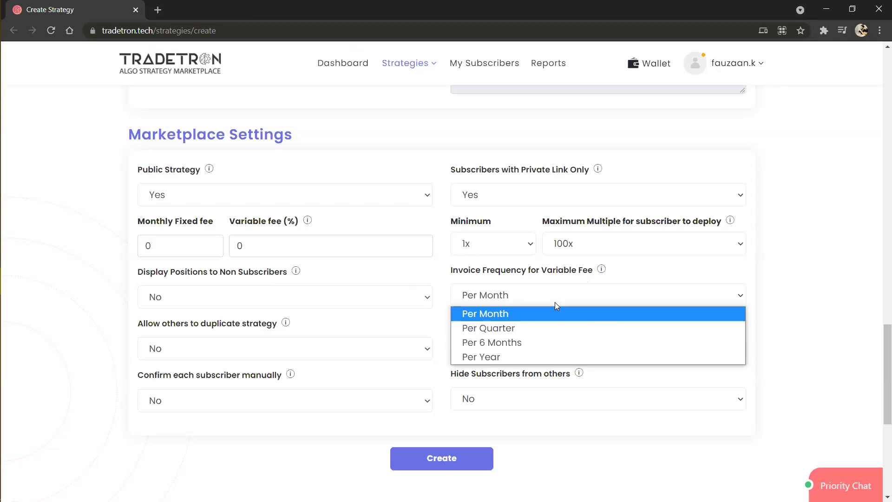
pyautogui.click(556, 305)
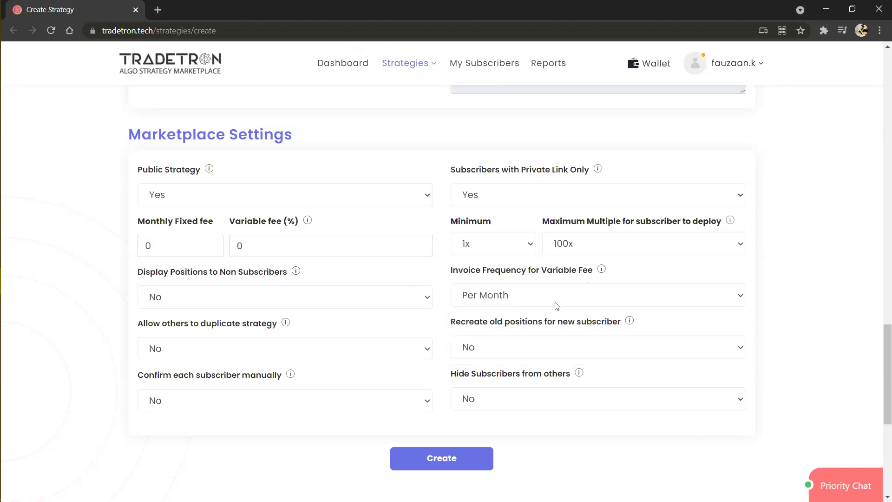
pyautogui.click(184, 240)
pyautogui.click(273, 242)
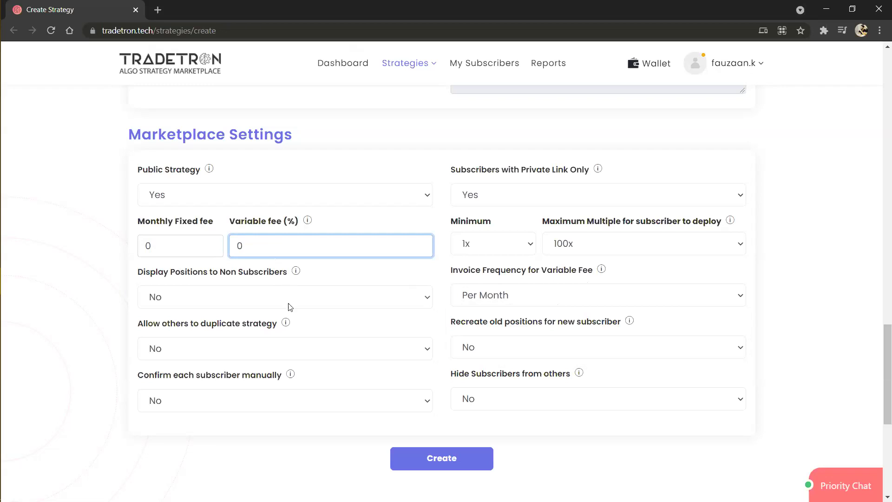
# Step: Set Allow others to duplicate strategy to Yes, then create the strategy and dismiss the confirmation
pyautogui.click(295, 346)
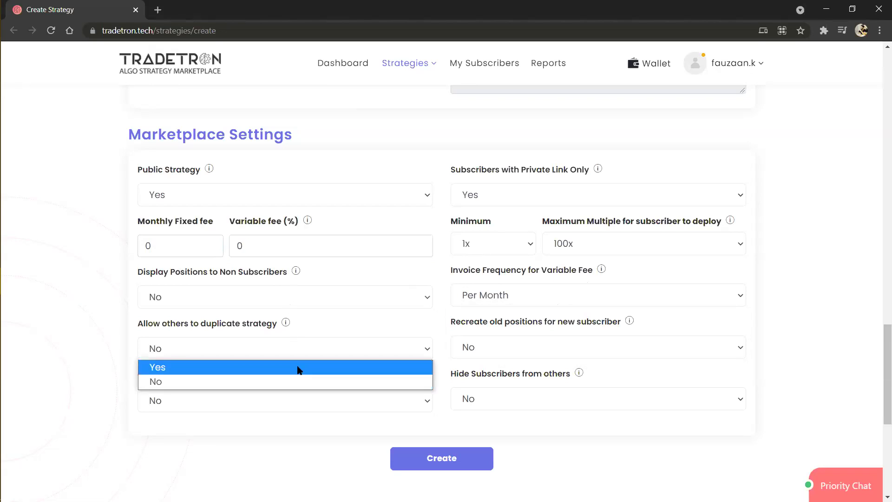
pyautogui.click(298, 370)
pyautogui.scroll(-1, 473, 362)
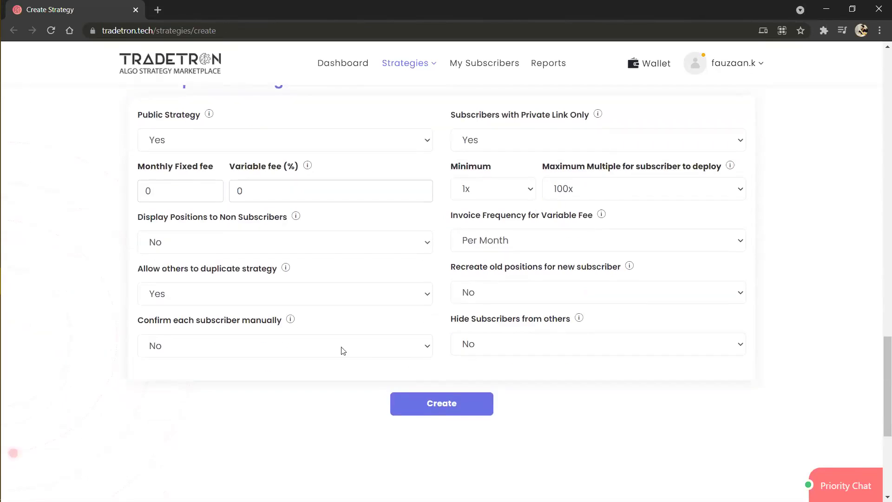
pyautogui.click(432, 402)
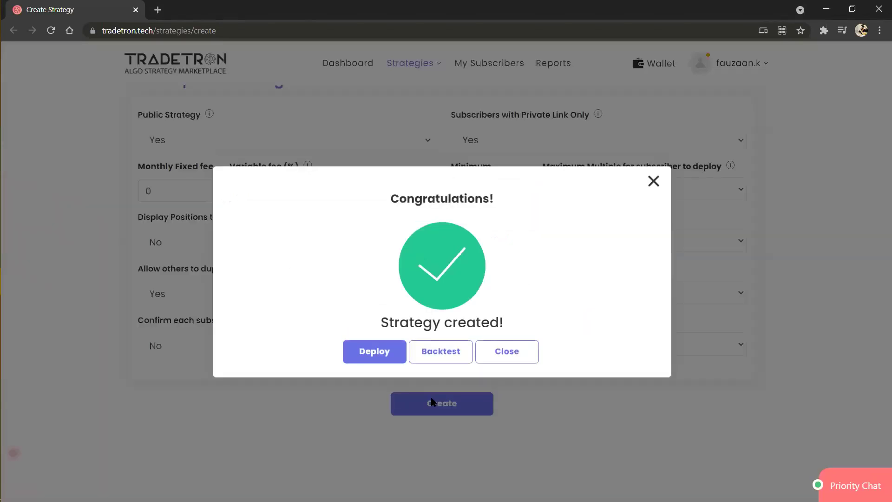
pyautogui.click(496, 356)
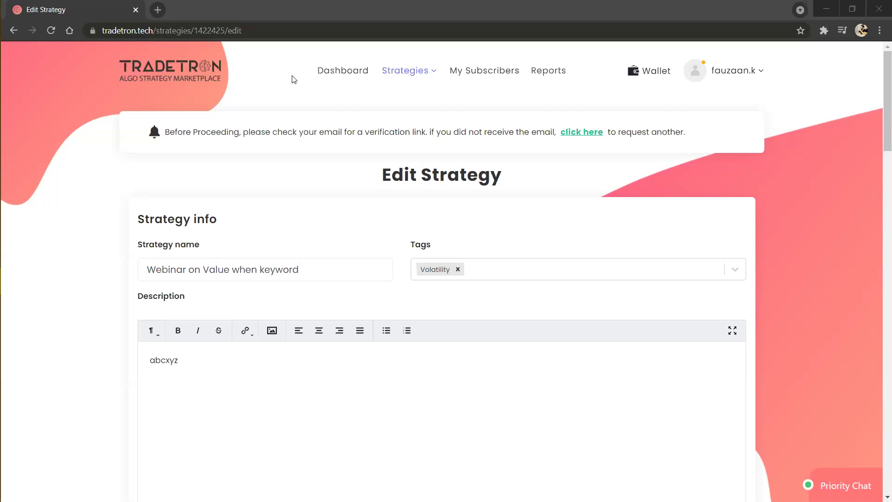
# Step: Add a Repair Once section below the Entry block of Set №1 in the saved strategy
pyautogui.scroll(-3, 105, 393)
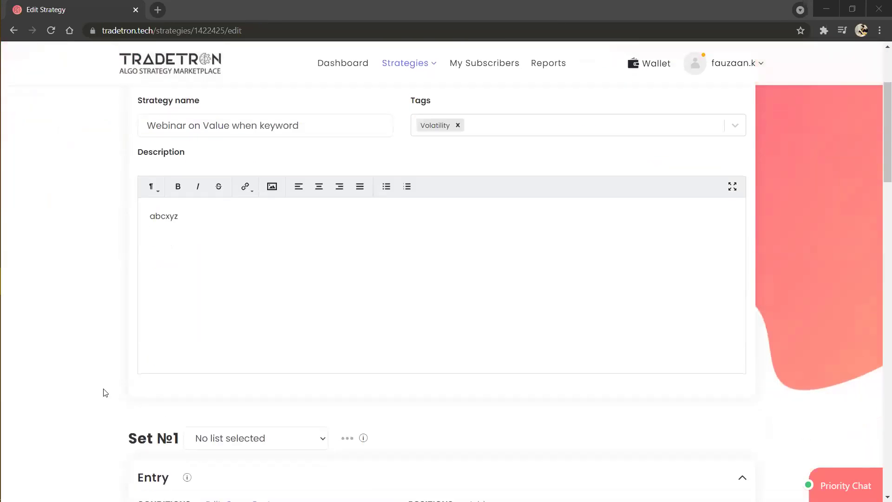
pyautogui.scroll(-5, 106, 392)
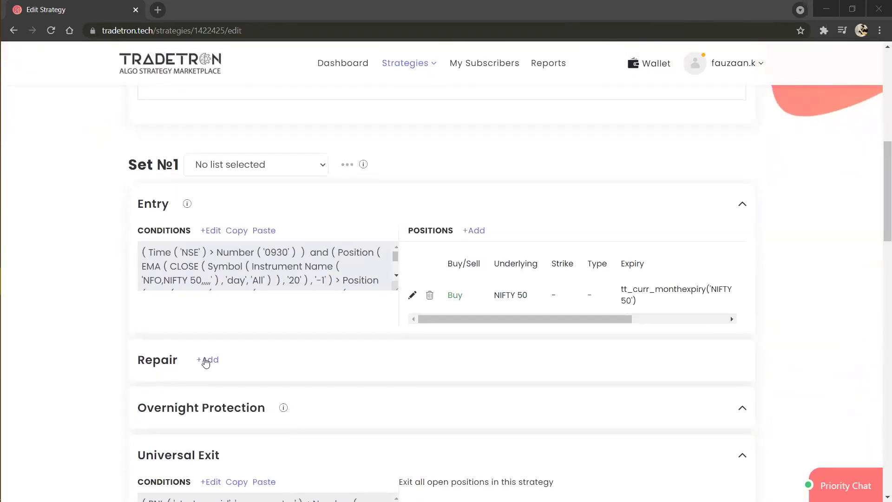
pyautogui.click(206, 361)
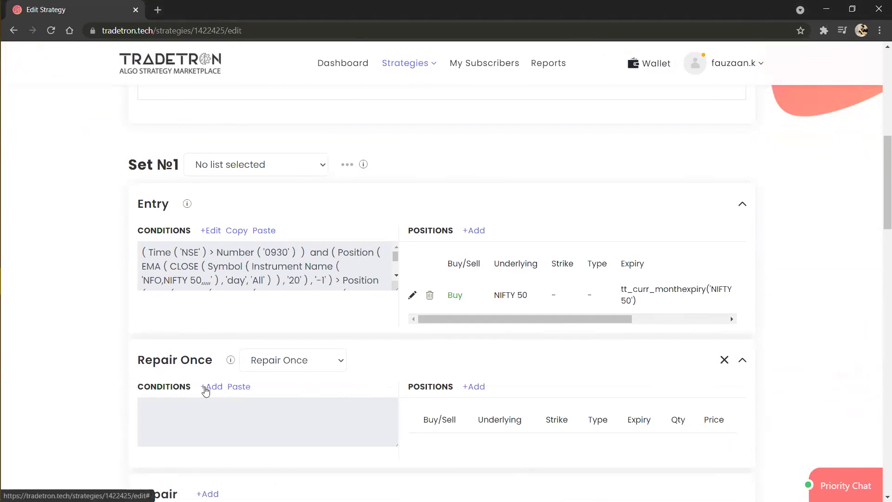
pyautogui.click(205, 389)
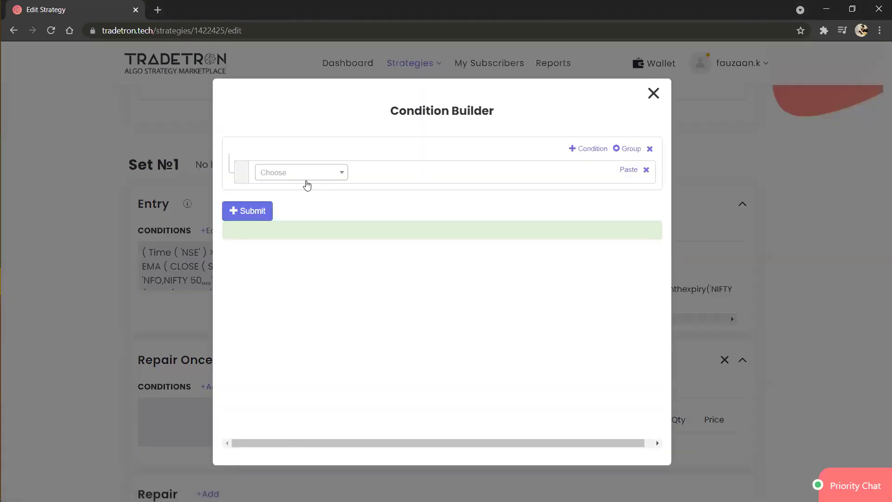
pyautogui.click(307, 175)
pyautogui.write('trade')
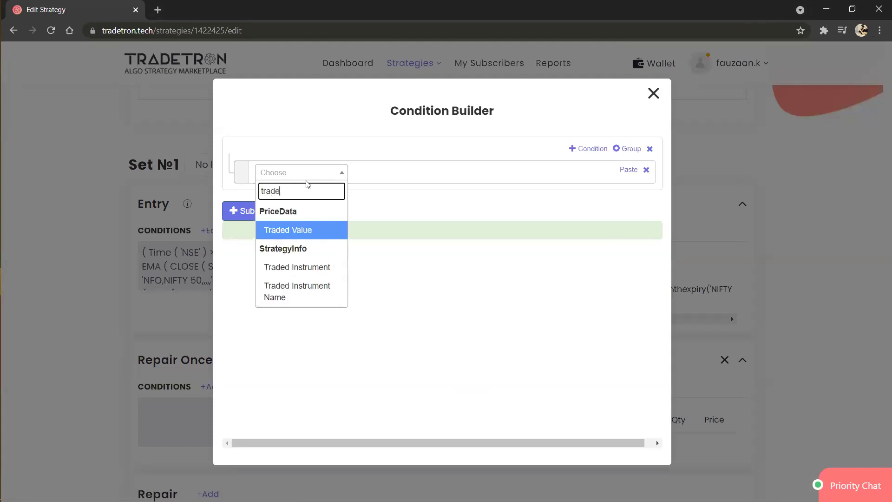
pyautogui.click(653, 93)
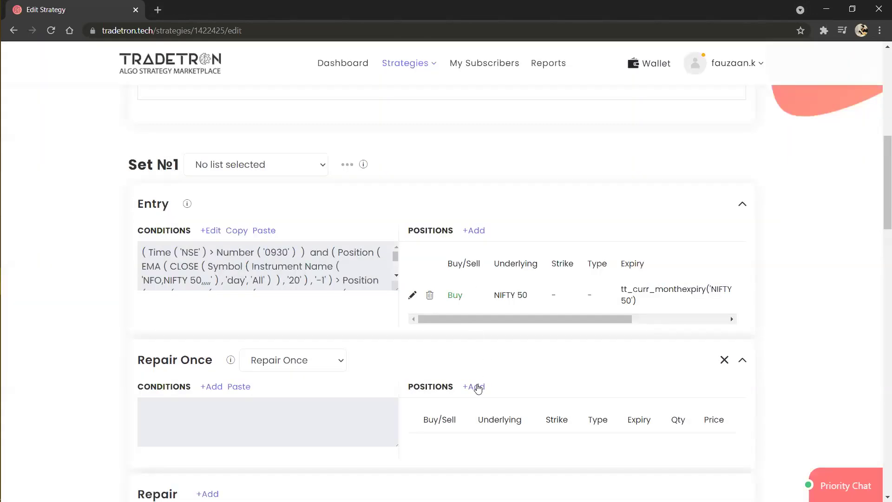
# Step: Start a Sell position in the Repair Once section with exchange NFO and underlying NIFTY 50
pyautogui.click(477, 388)
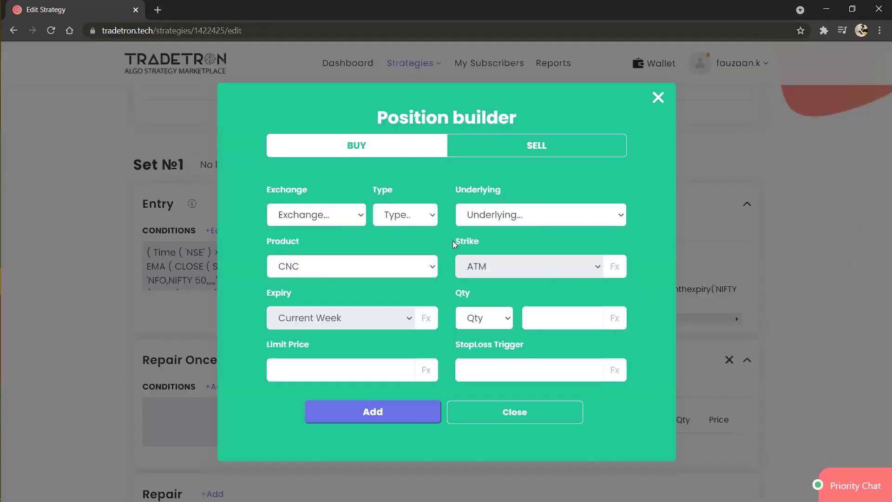
pyautogui.click(360, 221)
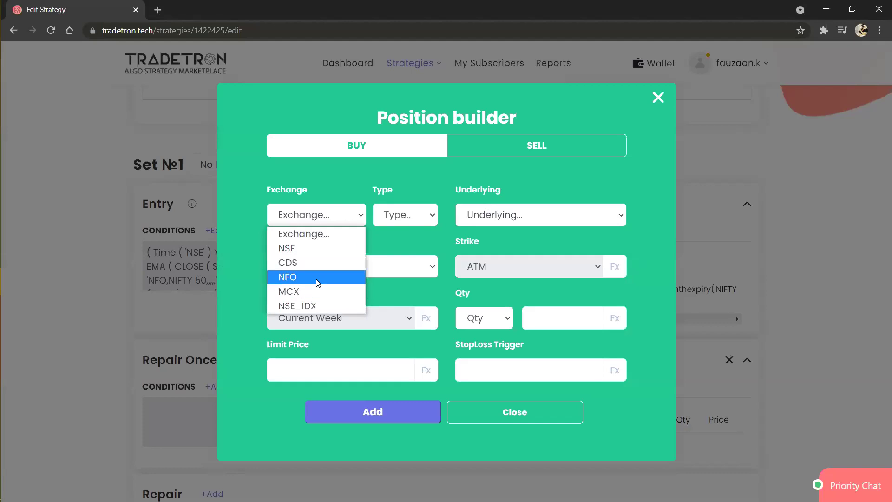
pyautogui.click(500, 214)
pyautogui.write('ni')
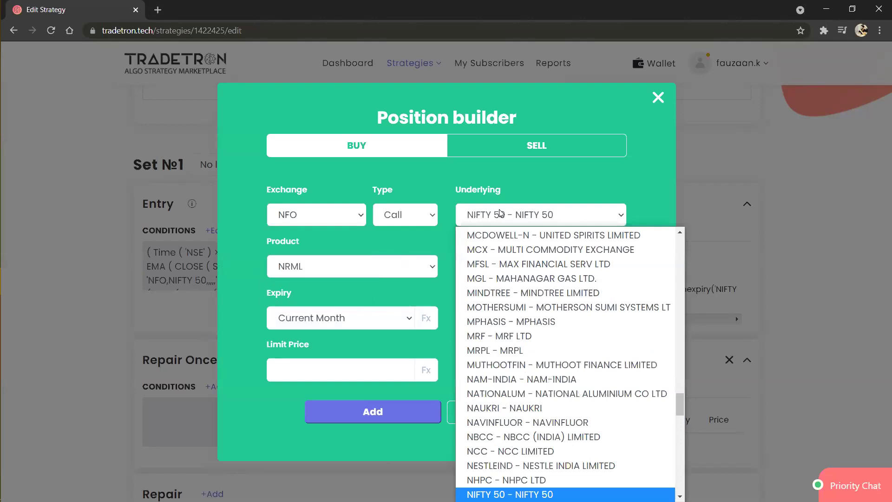
pyautogui.press('Return')
pyautogui.click(548, 144)
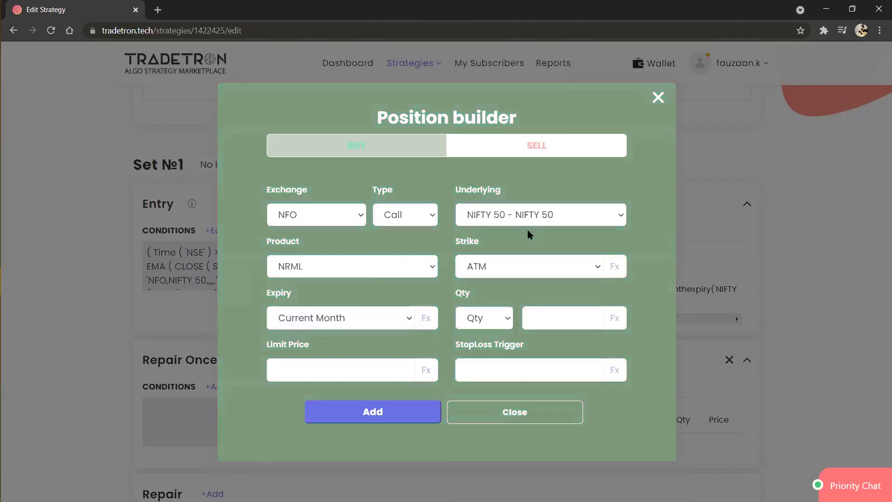
# Step: Set the position's strike to Fx and its quantity to 1 lot, then open the formula builder for the strike
pyautogui.click(532, 269)
pyautogui.press('Down')
pyautogui.press('Return')
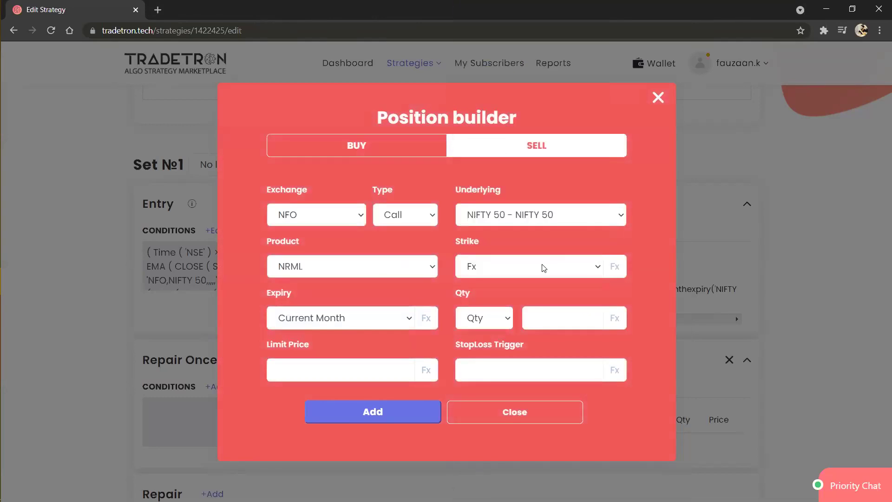
pyautogui.click(491, 321)
pyautogui.press('Down')
pyautogui.press('Down')
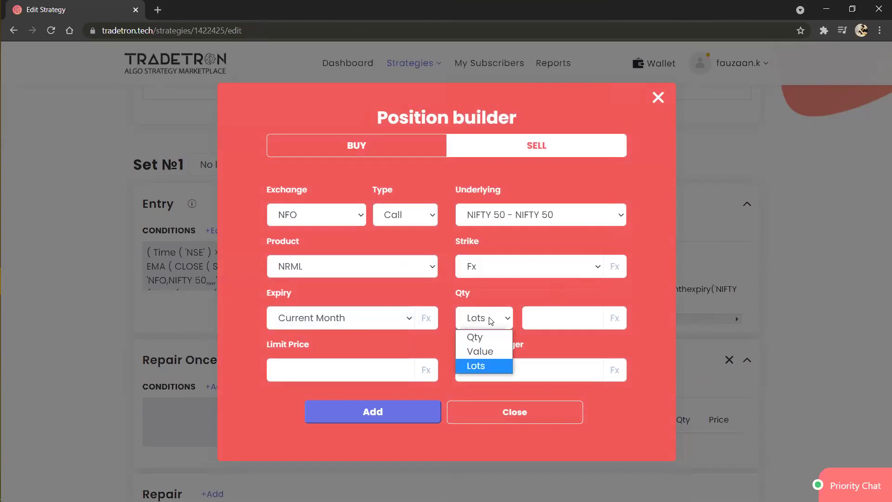
pyautogui.press('Return')
pyautogui.click(532, 316)
pyautogui.write('1')
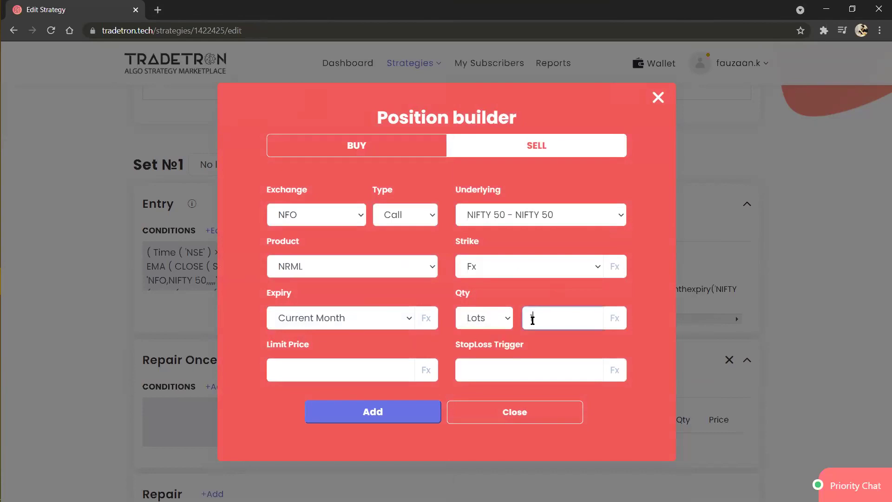
pyautogui.click(616, 266)
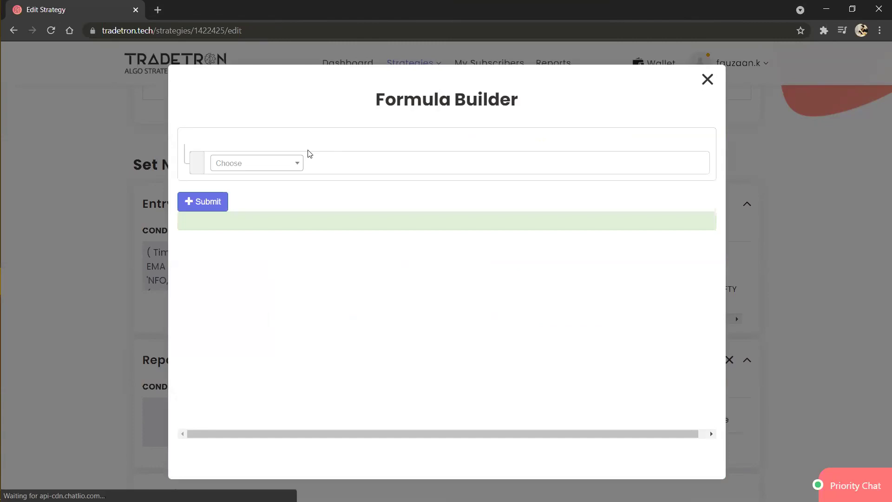
# Step: Choose the Traded Instrument keyword for the strike with field strike, and set its set, condition and leg numbers to 1
pyautogui.click(291, 167)
pyautogui.write('tra')
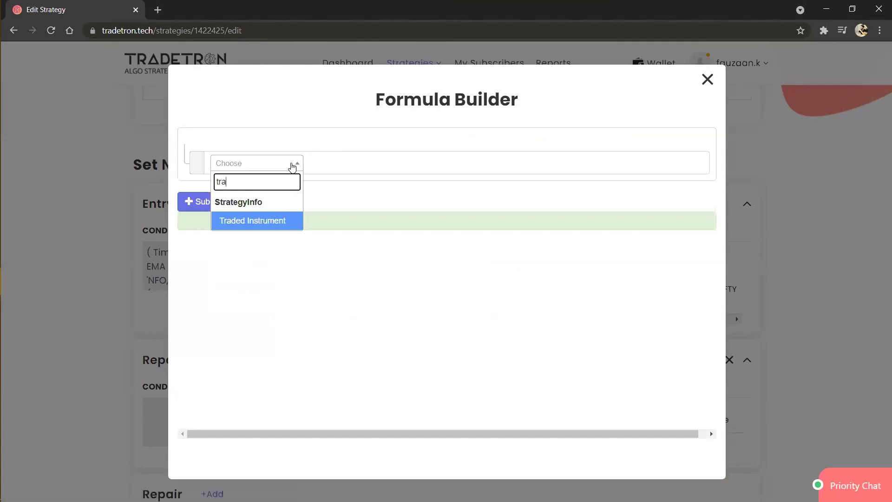
pyautogui.press('Return')
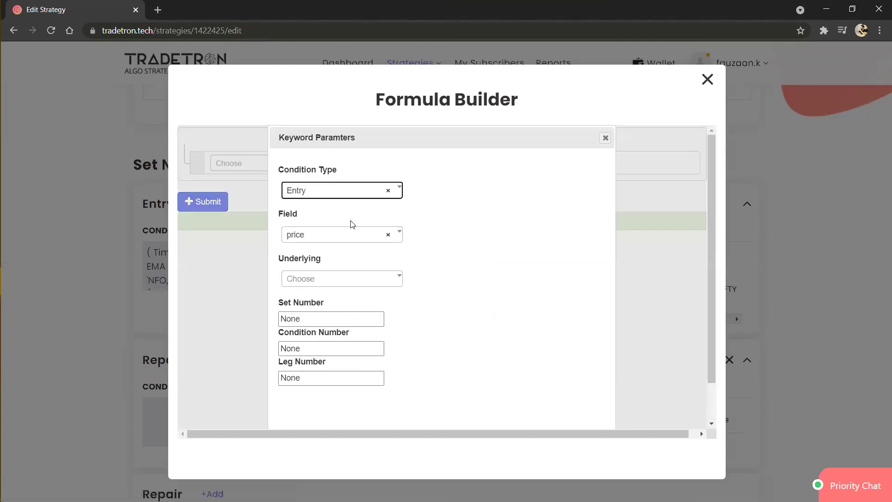
pyautogui.click(344, 238)
pyautogui.click(310, 295)
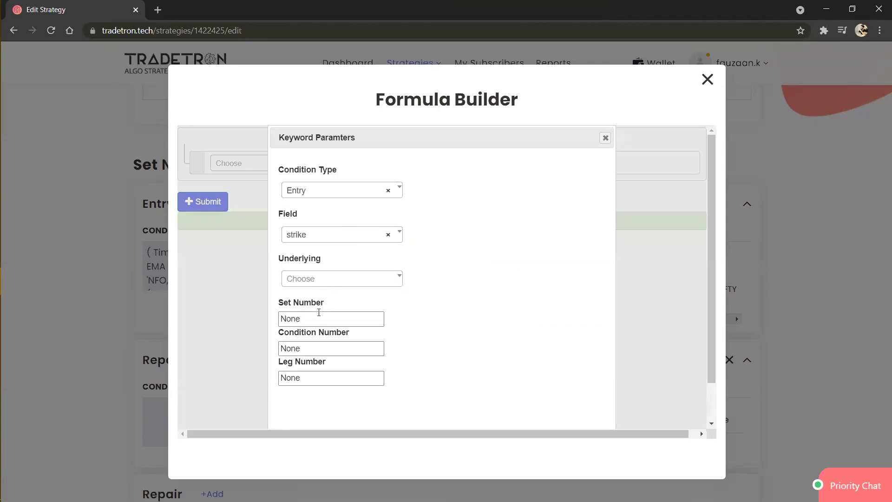
pyautogui.click(318, 319)
pyautogui.write('1')
pyautogui.press('Tab')
pyautogui.write('1')
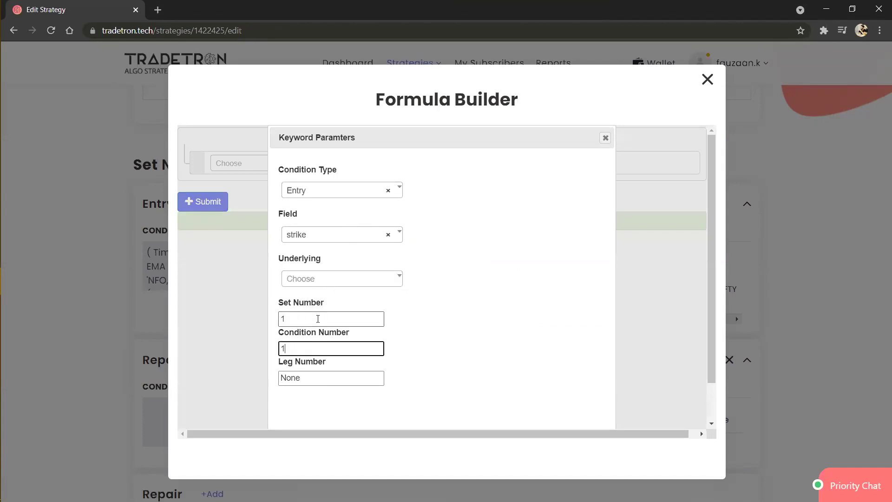
pyautogui.press('Tab')
pyautogui.write('1')
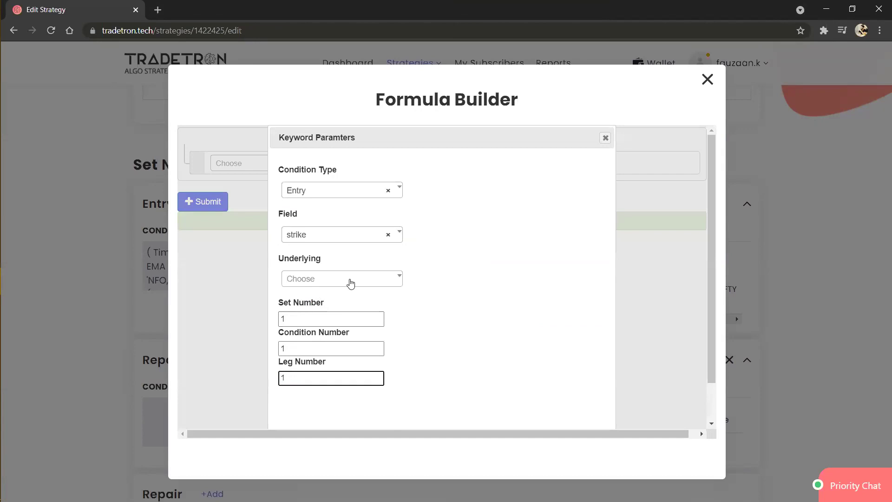
# Step: Complete the Traded Instrument keyword with underlying NIFTY 50, then remove it from the strike formula
pyautogui.click(351, 280)
pyautogui.write('nifty')
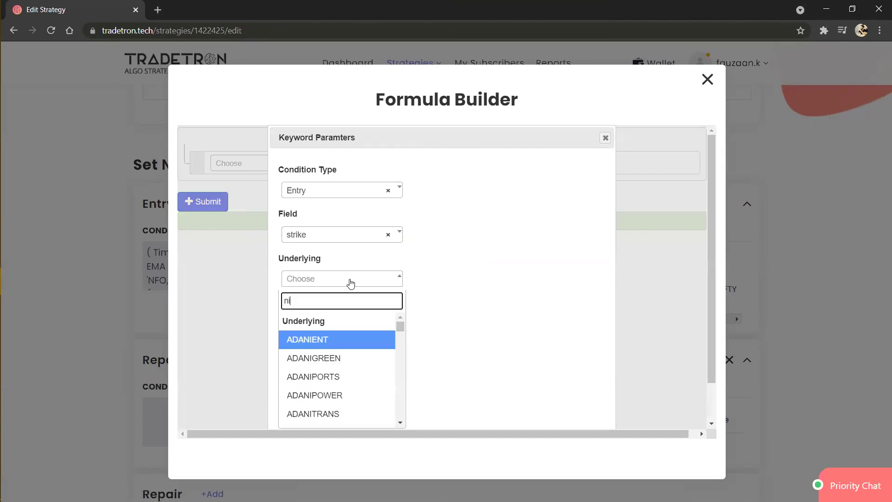
pyautogui.press('Return')
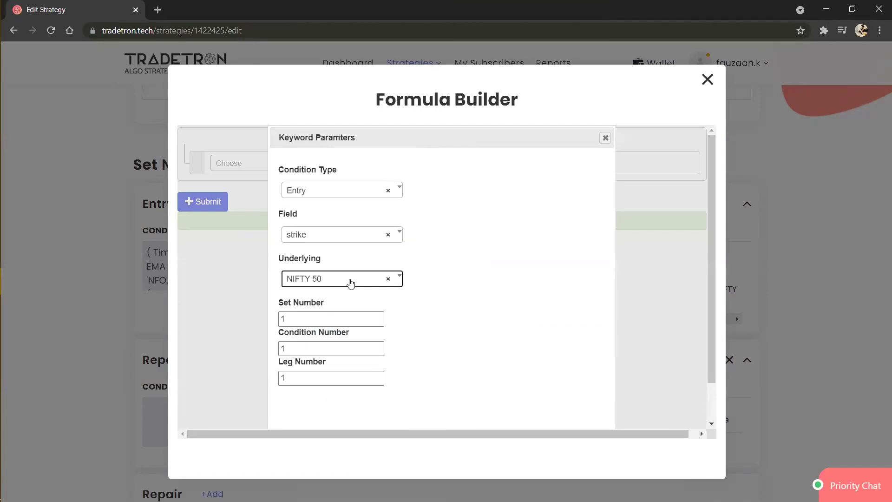
pyautogui.press('Tab')
pyautogui.press('Tab')
pyautogui.press('Tab')
pyautogui.press('Tab')
pyautogui.press('Return')
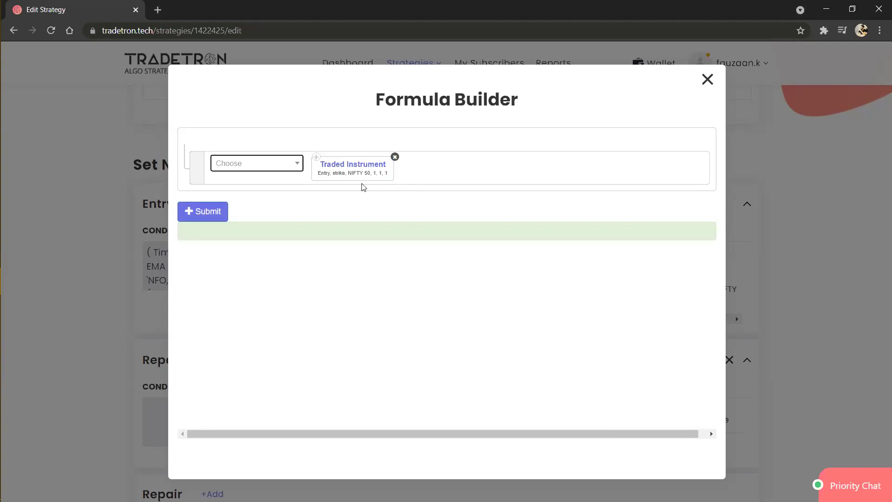
pyautogui.click(227, 212)
pyautogui.click(395, 157)
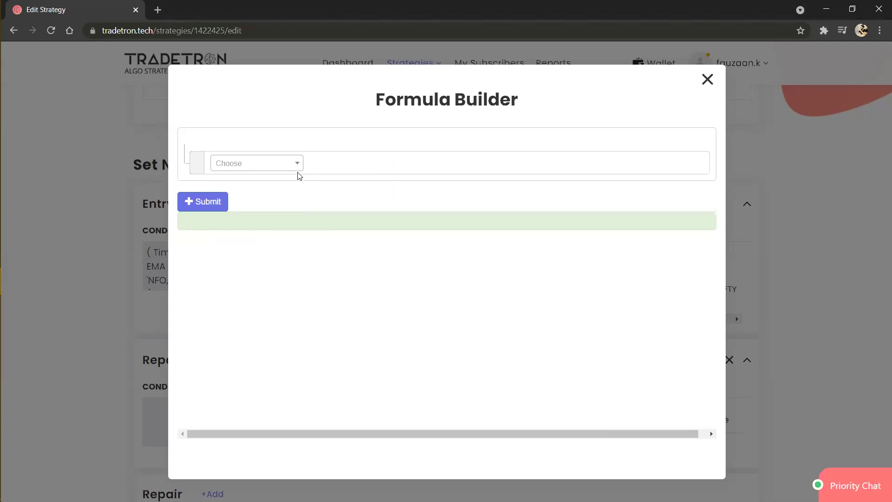
# Step: Choose the Find Strike keyword for the strike formula and set its underlying to NIFTY 50
pyautogui.click(288, 172)
pyautogui.write('find')
pyautogui.press('Return')
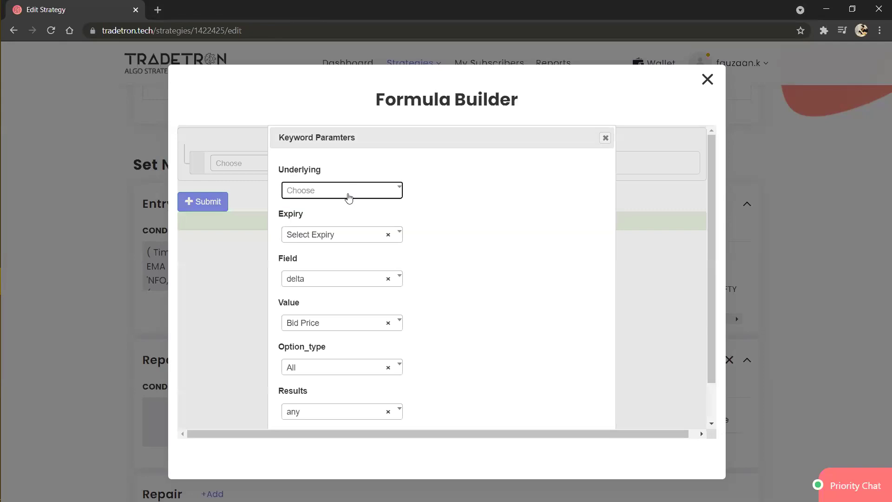
pyautogui.click(349, 199)
pyautogui.write('nifty')
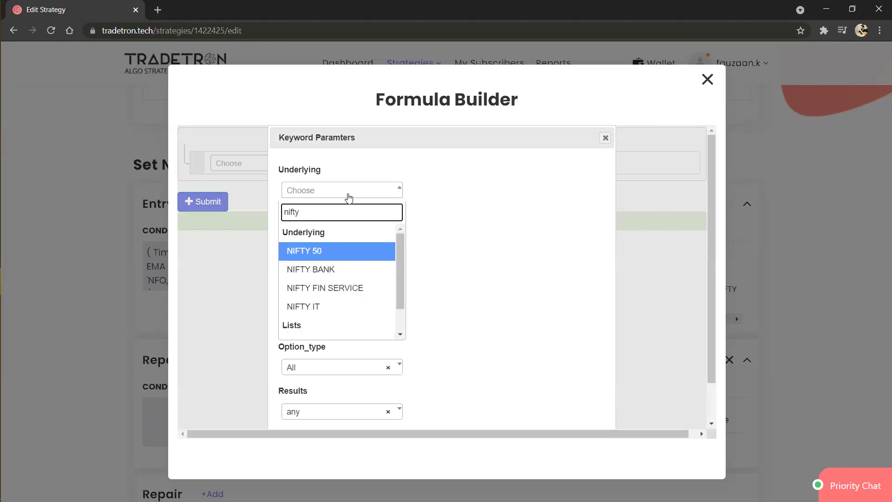
pyautogui.press('Return')
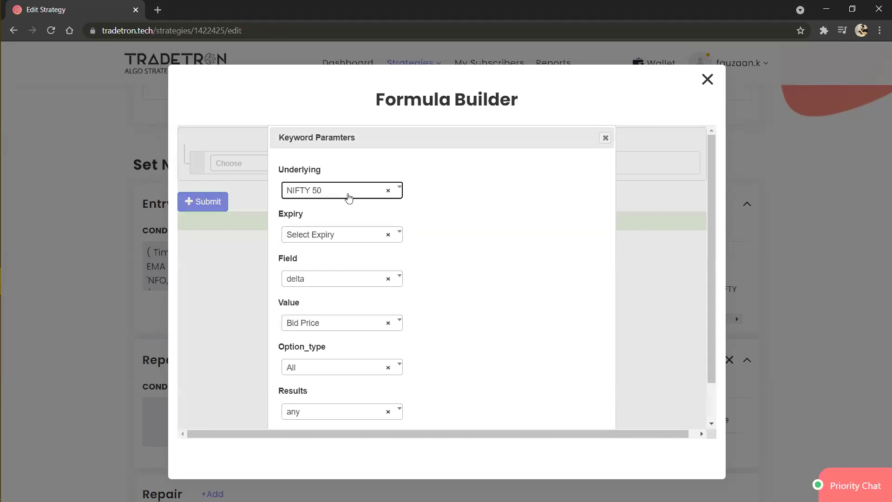
# Step: Set the Find Strike keyword's field to ltp and its value to Math Operation
pyautogui.click(330, 281)
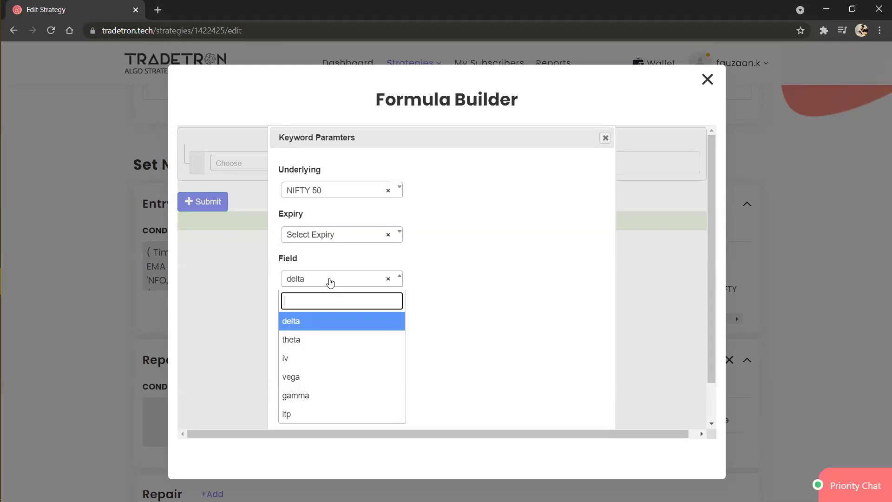
pyautogui.press('Down')
pyautogui.press('Down')
pyautogui.press('Down')
pyautogui.press('Down')
pyautogui.press('Down')
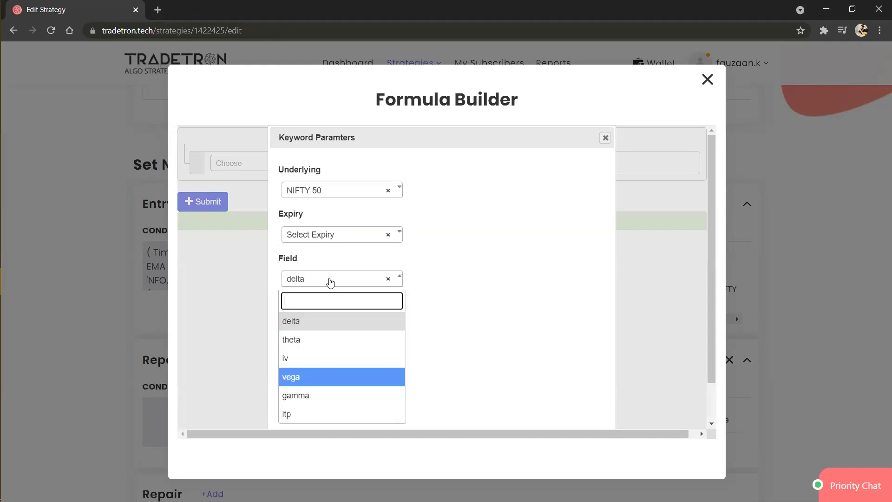
pyautogui.press('Return')
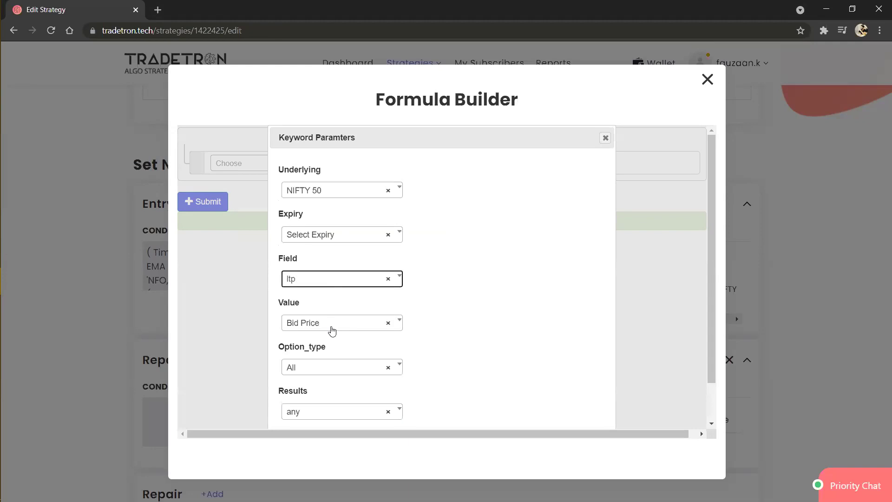
pyautogui.click(332, 329)
pyautogui.write('mat')
pyautogui.press('Return')
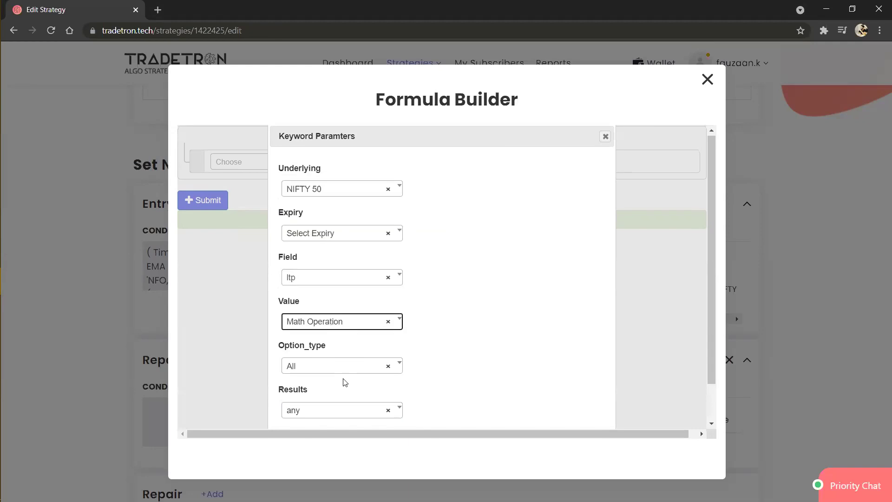
# Step: Set the Find Strike option type to CE, keep Results at any, and confirm the keyword
pyautogui.scroll(-1, 343, 382)
pyautogui.click(345, 375)
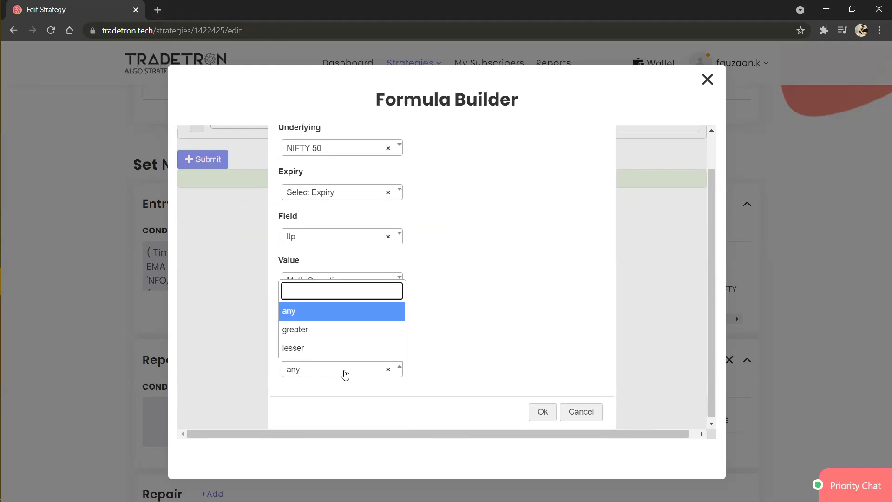
pyautogui.click(345, 374)
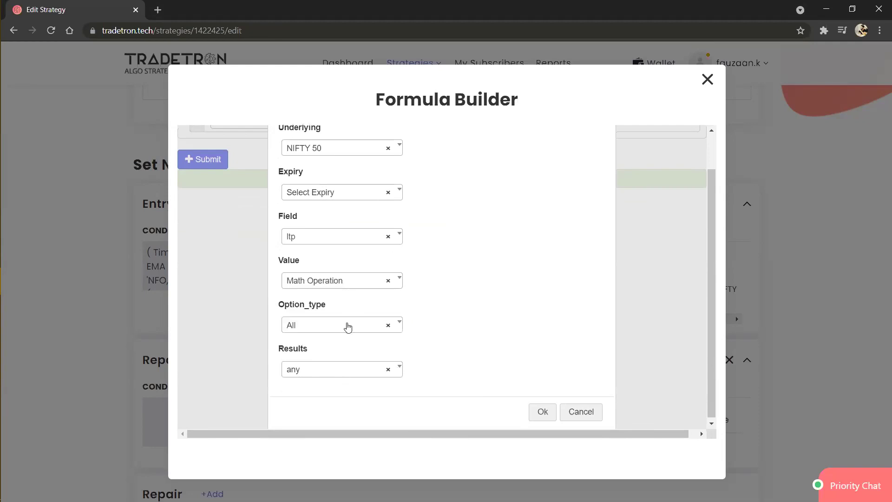
pyautogui.click(348, 327)
pyautogui.click(339, 382)
pyautogui.click(542, 412)
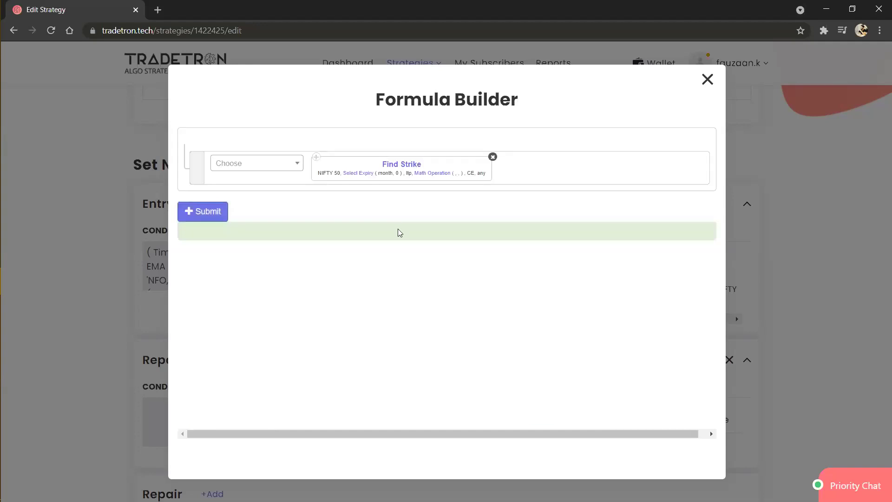
# Step: Configure the nested Math Operation with Traded Instrument as Number 1 and Number as Number 2, keeping the + operator
pyautogui.click(419, 177)
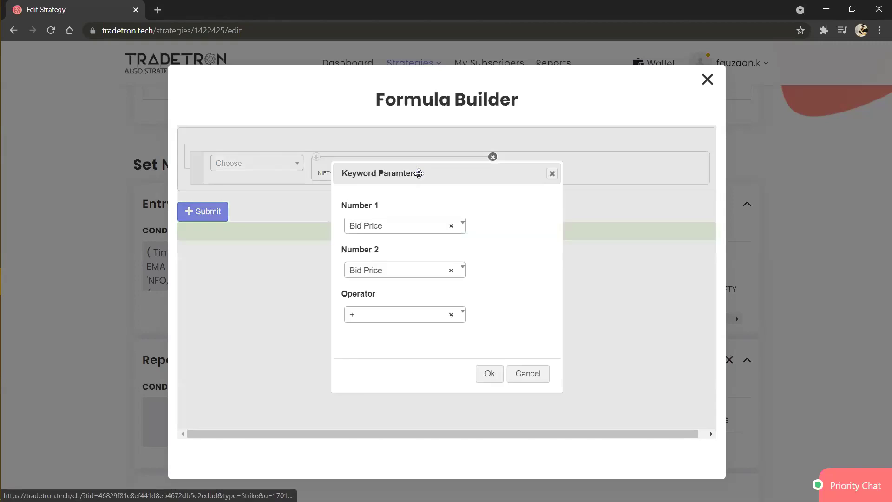
pyautogui.click(379, 230)
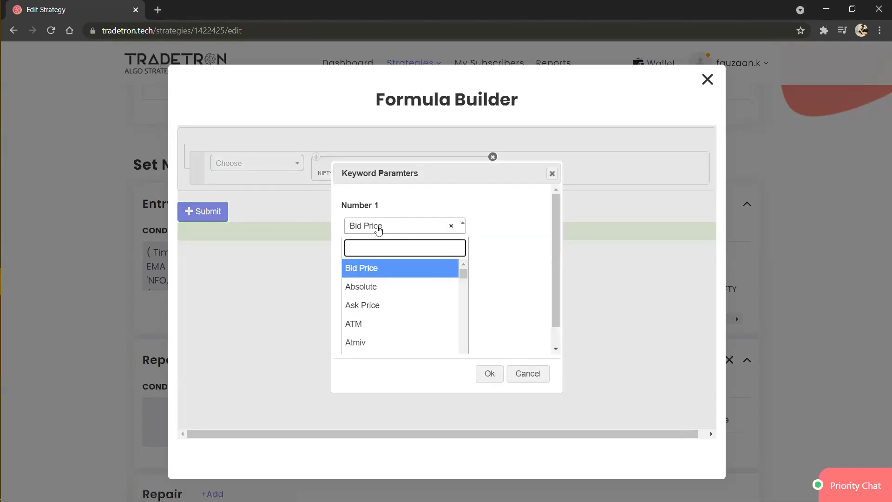
pyautogui.write('traded')
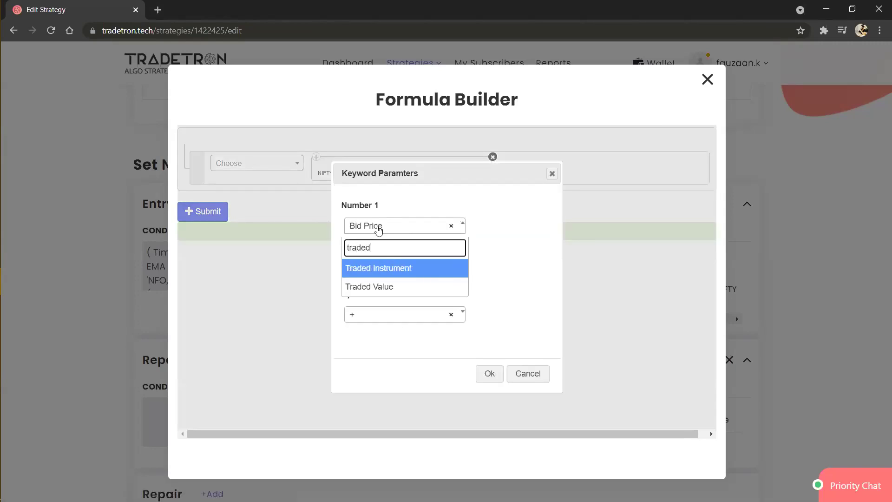
pyautogui.press('Return')
pyautogui.click(388, 271)
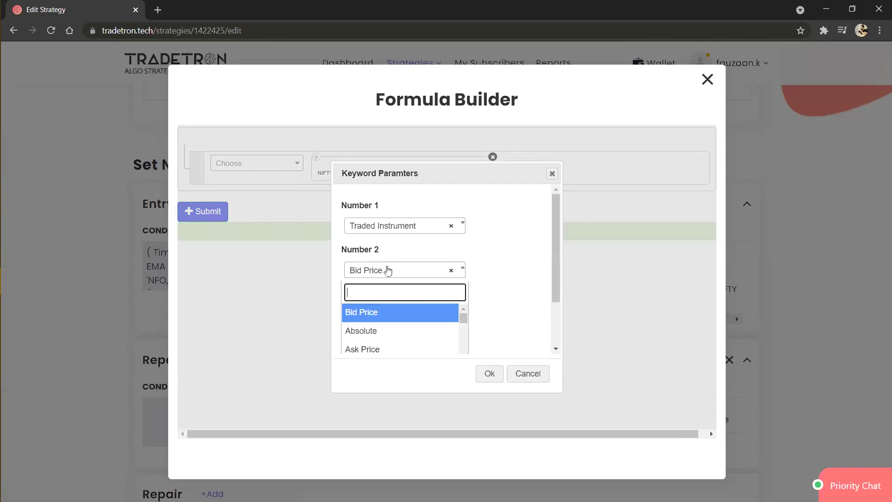
pyautogui.write('numb')
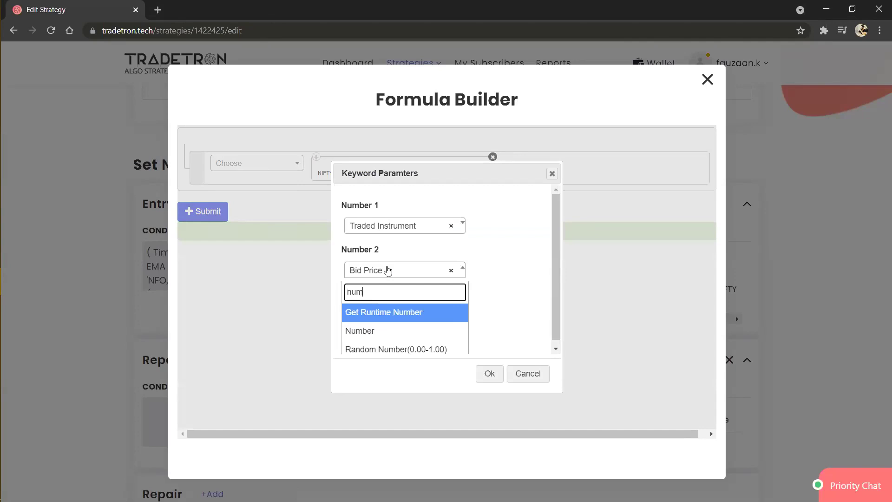
pyautogui.press('Down')
pyautogui.press('Return')
pyautogui.click(489, 373)
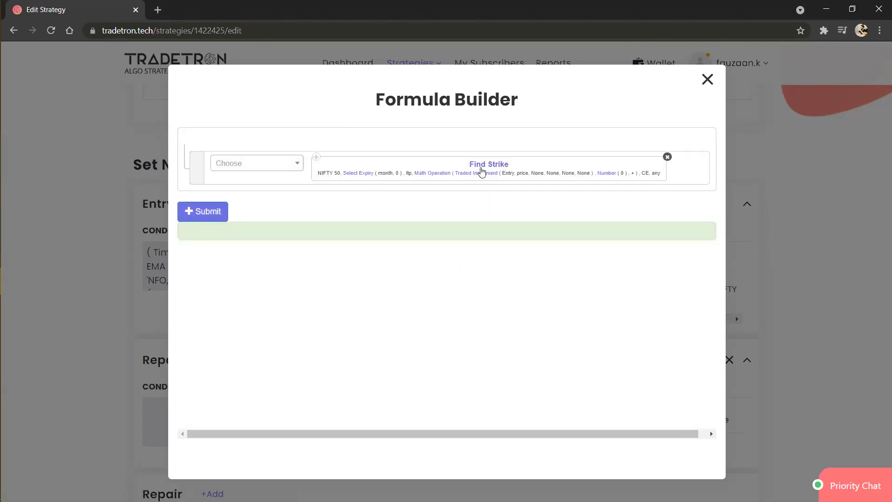
# Step: Clear the ltp field from the Find Strike keyword and confirm its parameters
pyautogui.click(484, 167)
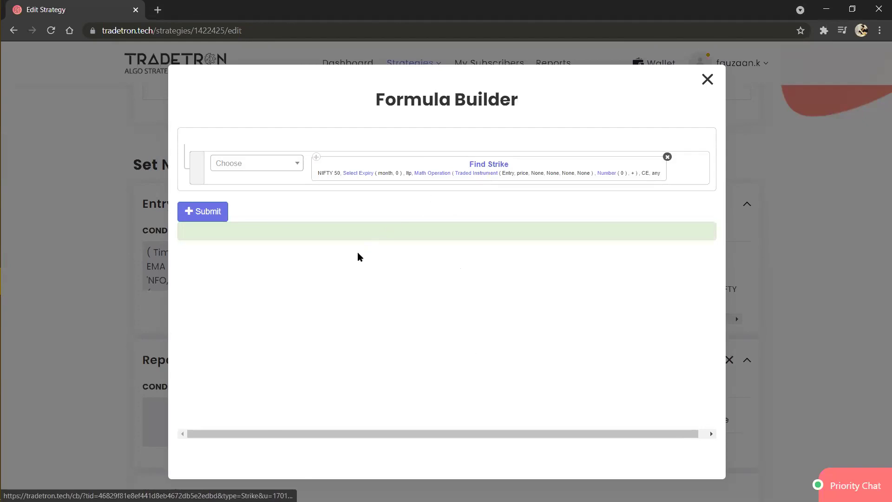
pyautogui.click(389, 280)
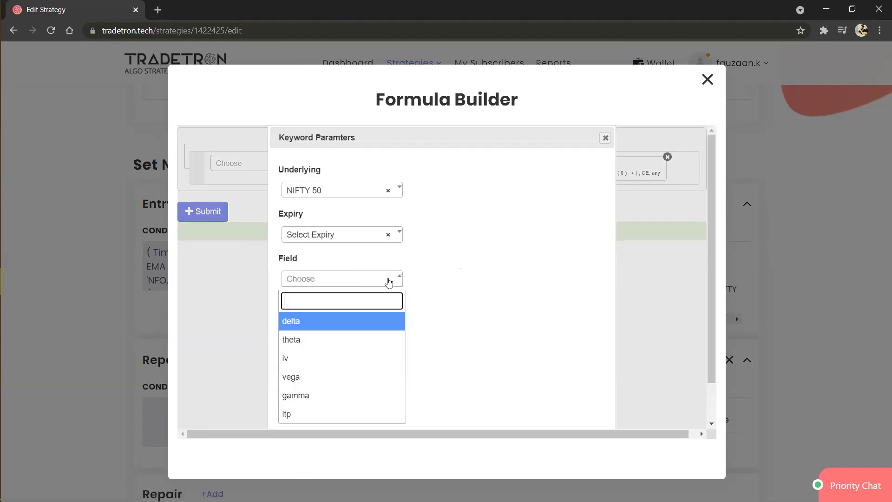
pyautogui.click(498, 331)
pyautogui.scroll(-1, 497, 331)
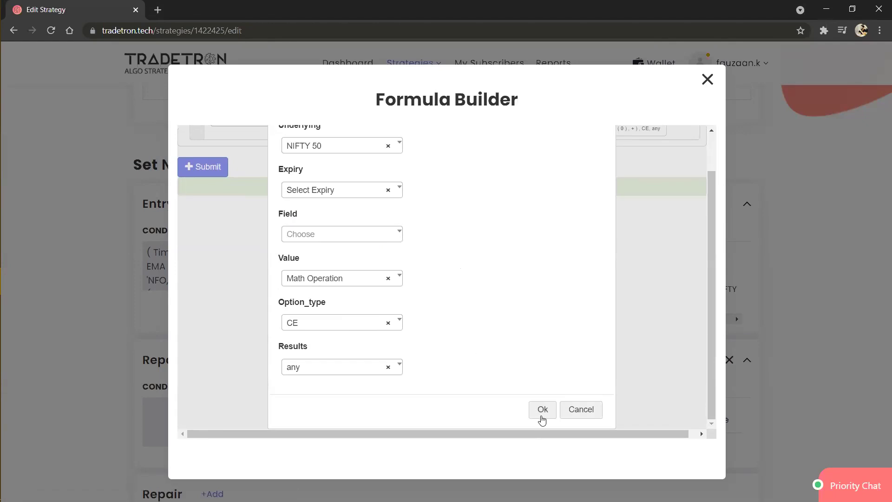
pyautogui.click(542, 410)
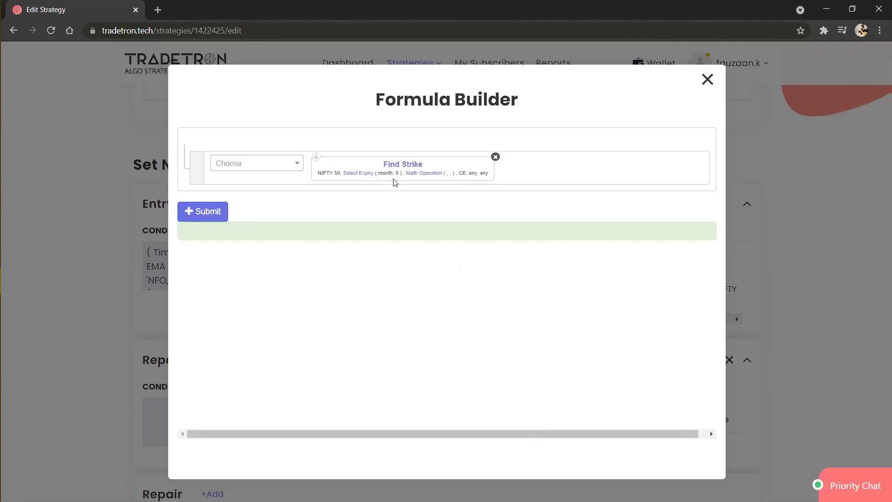
# Step: Set the nested Math Operation's Number 1 to Traded Instrument and Number 2 to Number, keeping the + operator
pyautogui.click(417, 177)
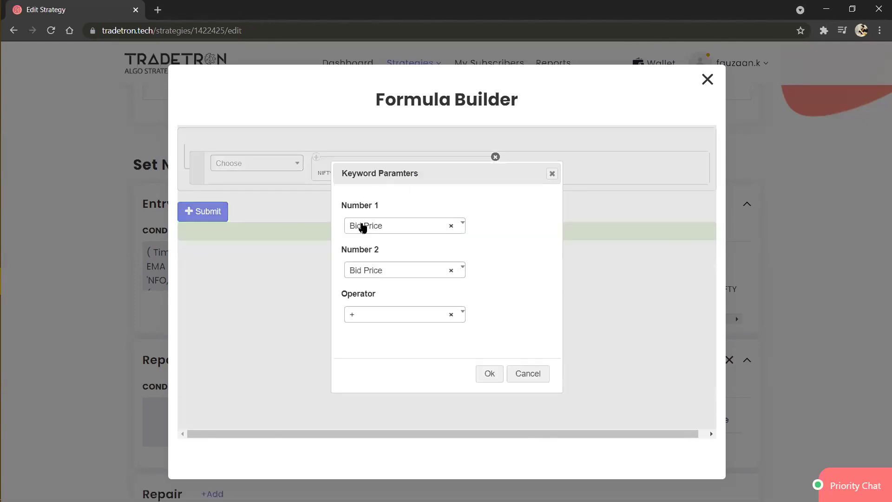
pyautogui.click(399, 233)
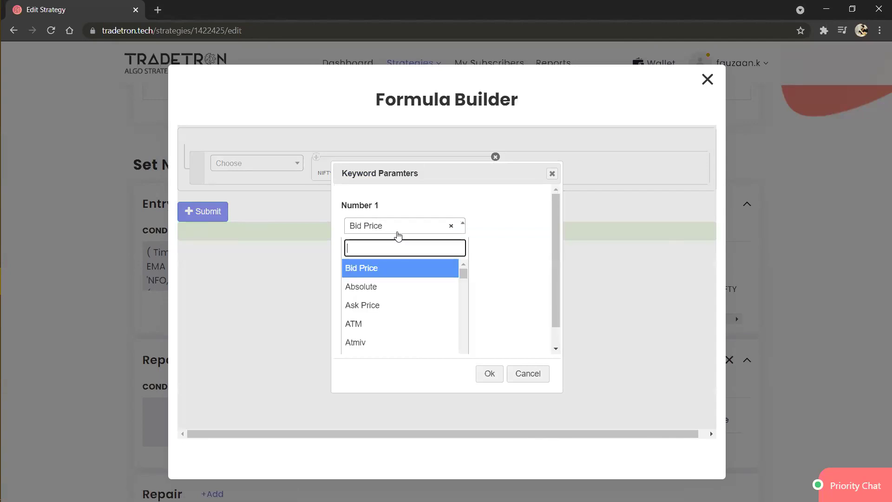
pyautogui.write('trad')
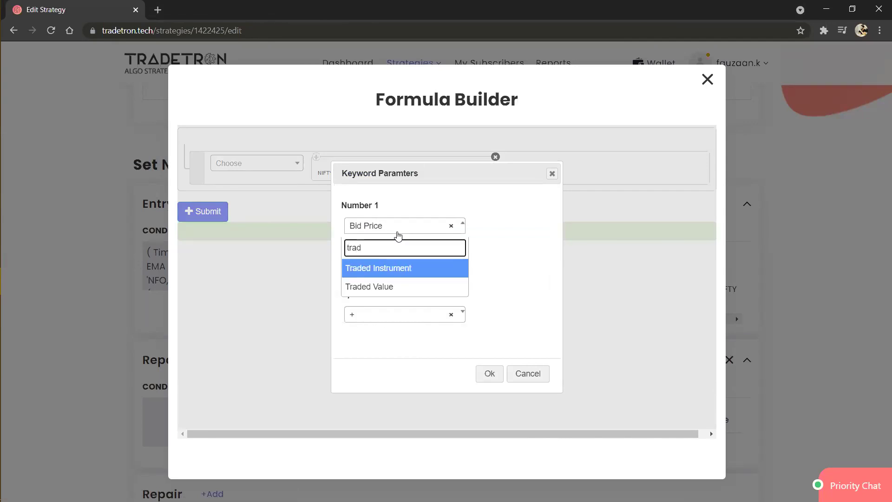
pyautogui.press('Return')
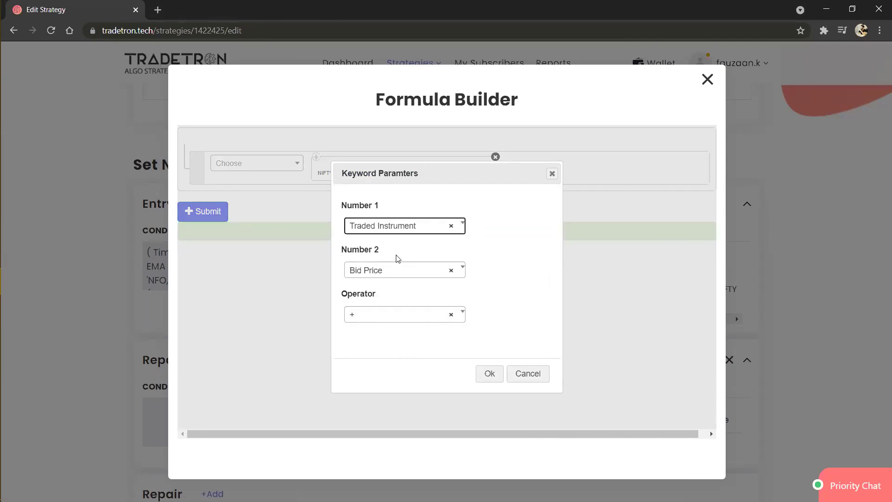
pyautogui.click(397, 271)
pyautogui.write('numb')
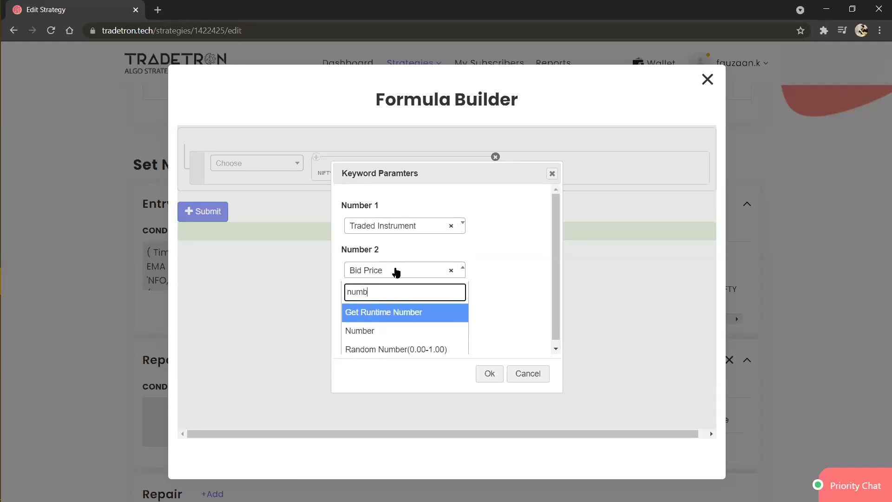
pyautogui.press('Down')
pyautogui.press('Return')
pyautogui.click(489, 373)
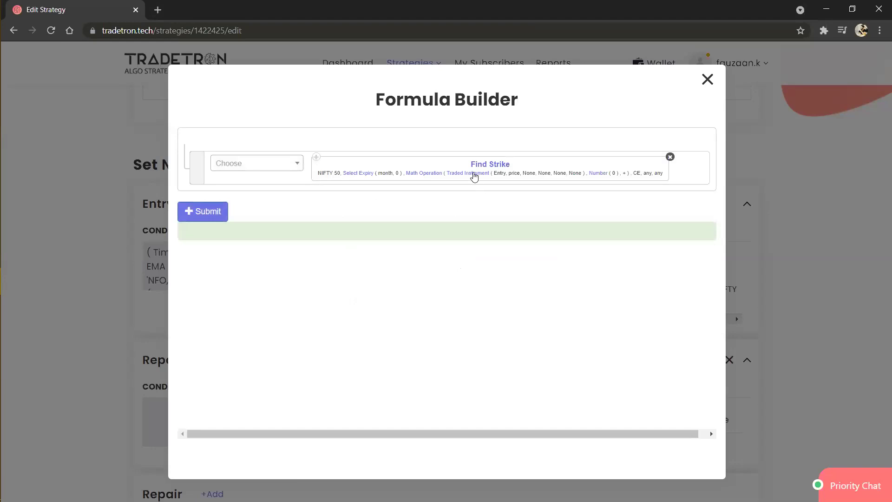
# Step: Set the Traded Instrument's field to strike, and its set, condition and leg numbers to 1
pyautogui.click(474, 174)
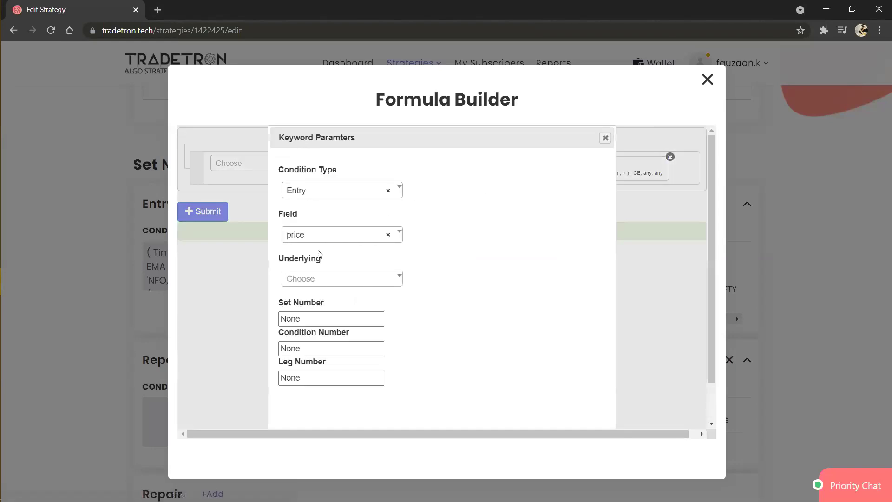
pyautogui.click(333, 235)
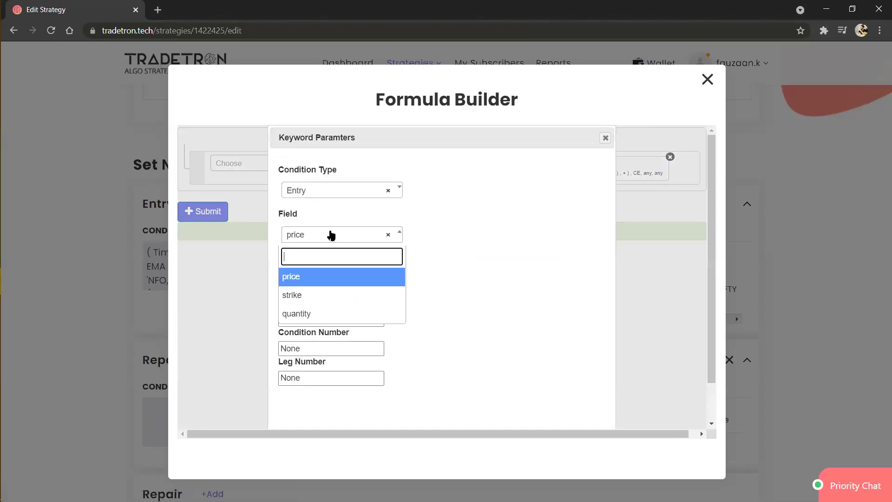
pyautogui.click(324, 298)
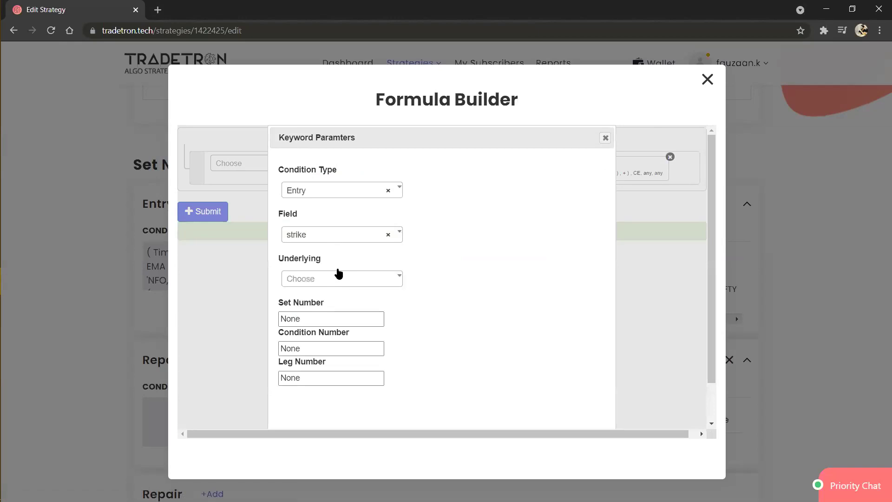
pyautogui.doubleClick(339, 317)
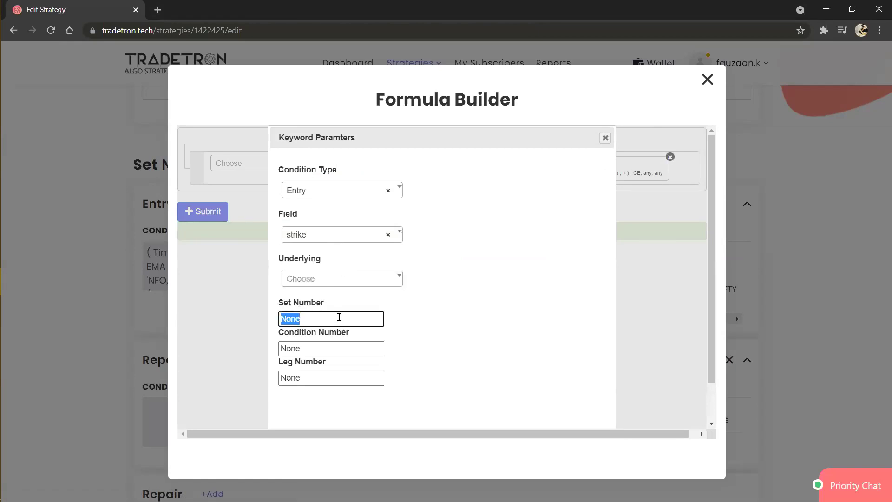
pyautogui.write('1')
pyautogui.press('Tab')
pyautogui.write('1')
pyautogui.press('Tab')
pyautogui.write('1')
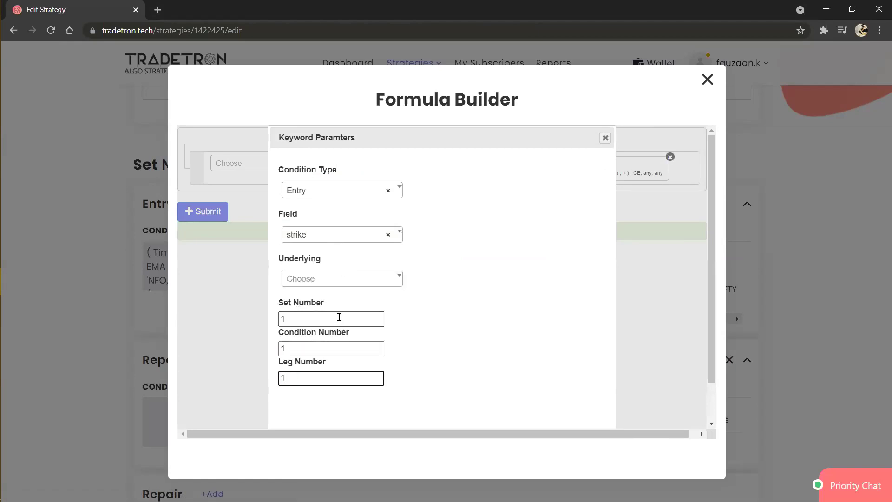
# Step: Set the Traded Instrument's underlying to NIFTY 50 and confirm the keyword
pyautogui.click(368, 282)
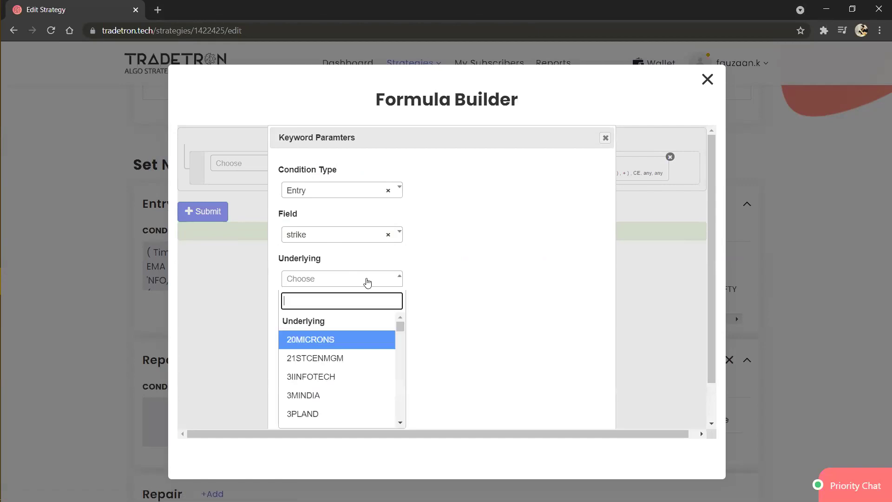
pyautogui.write('nifty')
pyautogui.press('Return')
pyautogui.press('Tab')
pyautogui.press('Tab')
pyautogui.press('Tab')
pyautogui.press('Tab')
pyautogui.press('Return')
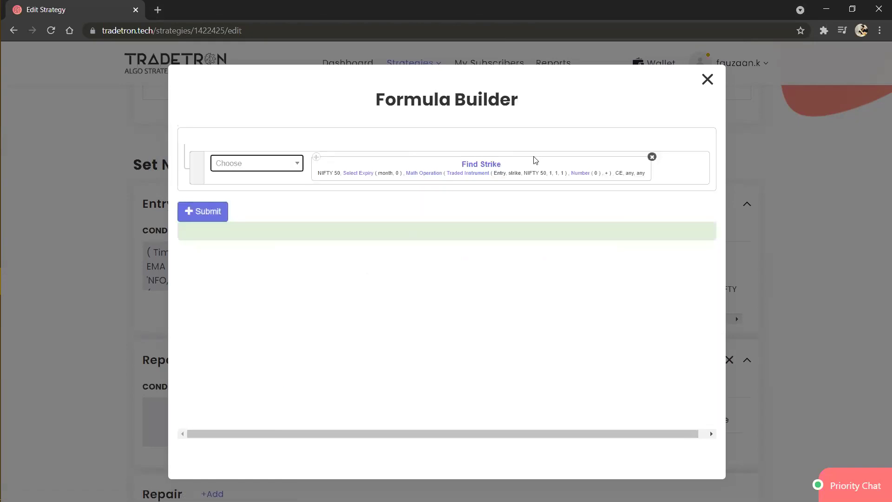
# Step: Set the Number keyword in the Math Operation to 300
pyautogui.click(575, 174)
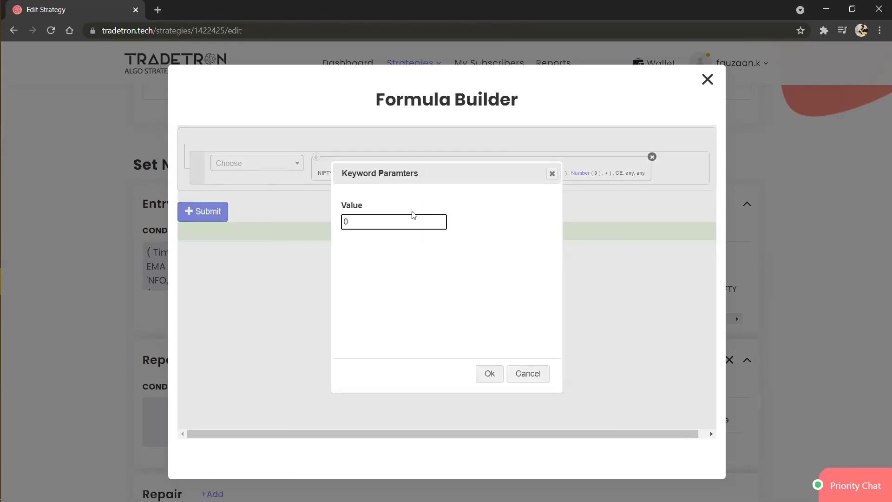
pyautogui.write('300')
pyautogui.press('Tab')
pyautogui.press('Return')
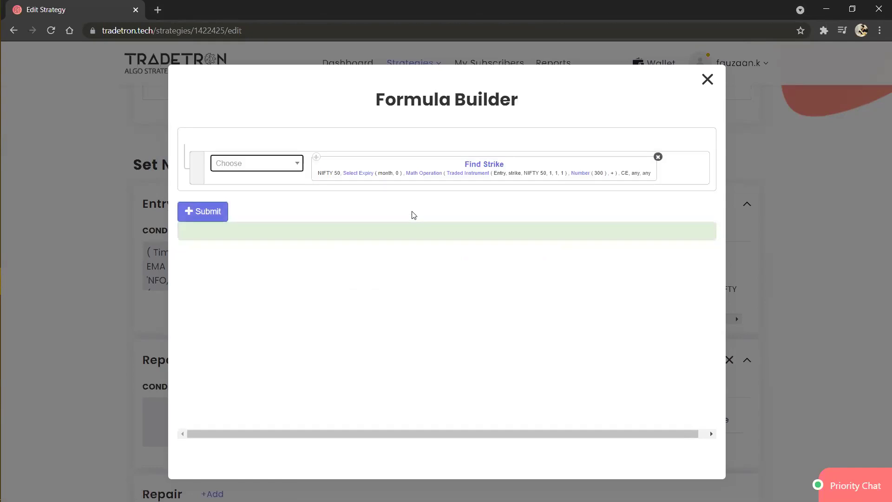
# Step: Submit the Find Strike formula and save the Repair Once position
pyautogui.click(210, 216)
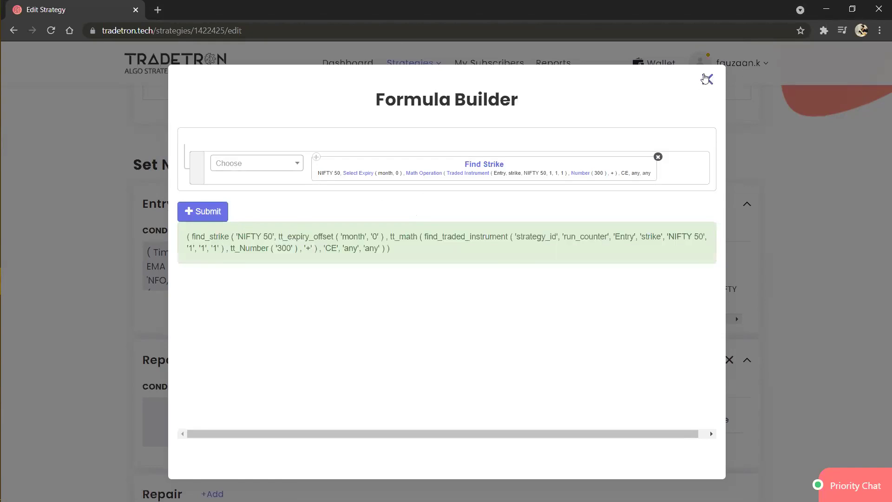
pyautogui.click(707, 80)
pyautogui.click(417, 412)
pyautogui.click(478, 401)
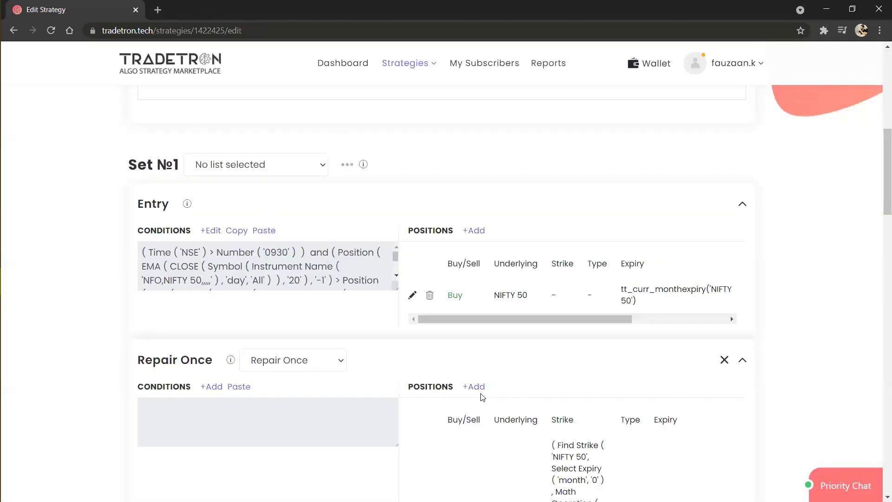
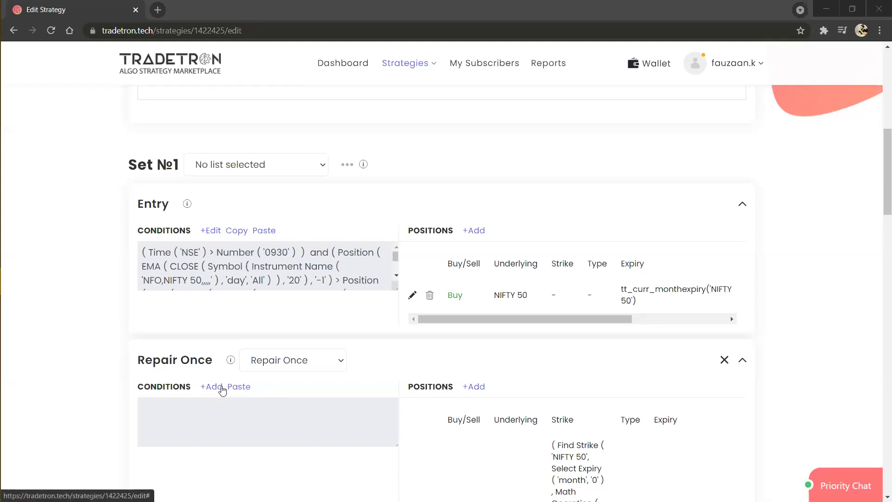
# Step: Copy the 20-period EMA Position keyword into a new condition in the Entry conditions
pyautogui.click(208, 231)
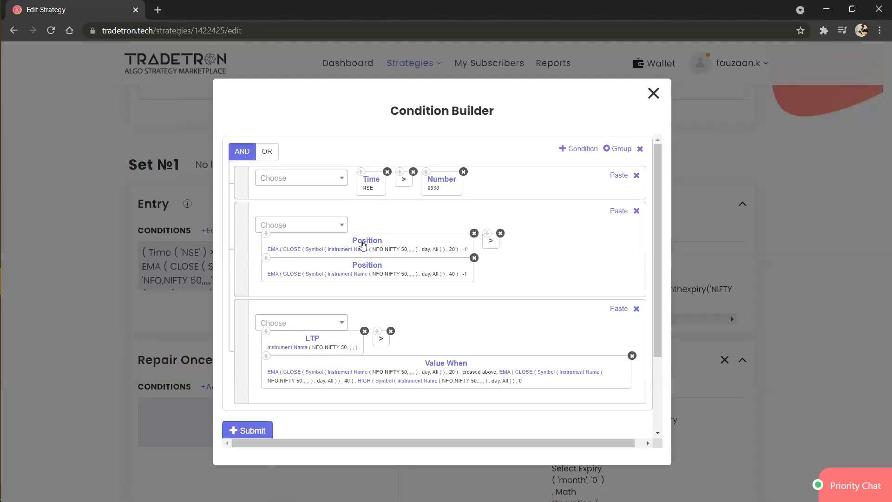
pyautogui.click(268, 236)
pyautogui.click(582, 149)
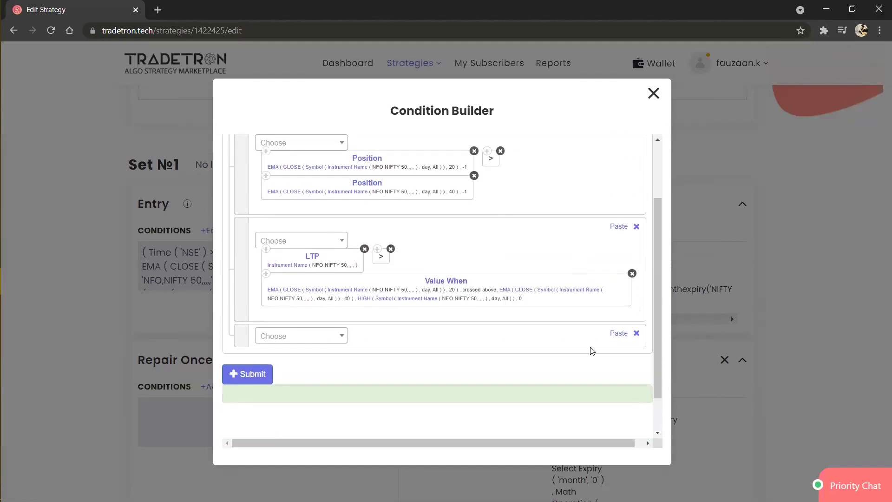
pyautogui.click(619, 333)
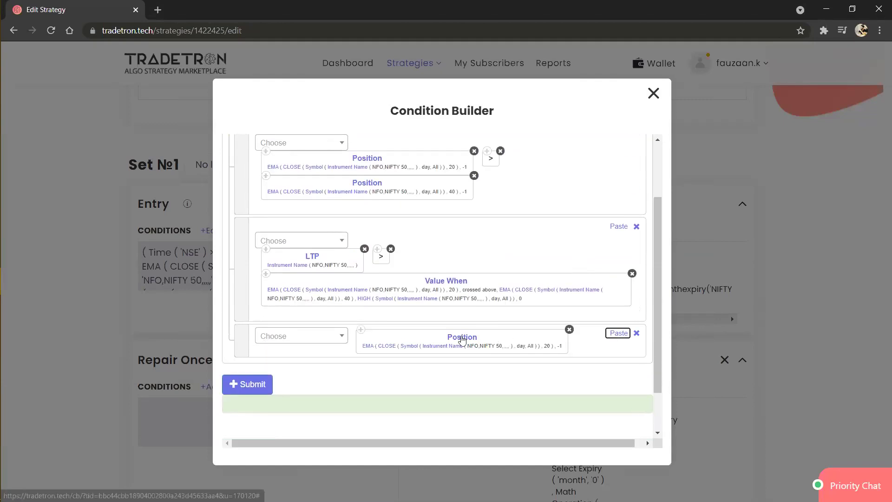
# Step: Change the pasted Position keyword's series to CLOSE, keeping position -1
pyautogui.click(462, 338)
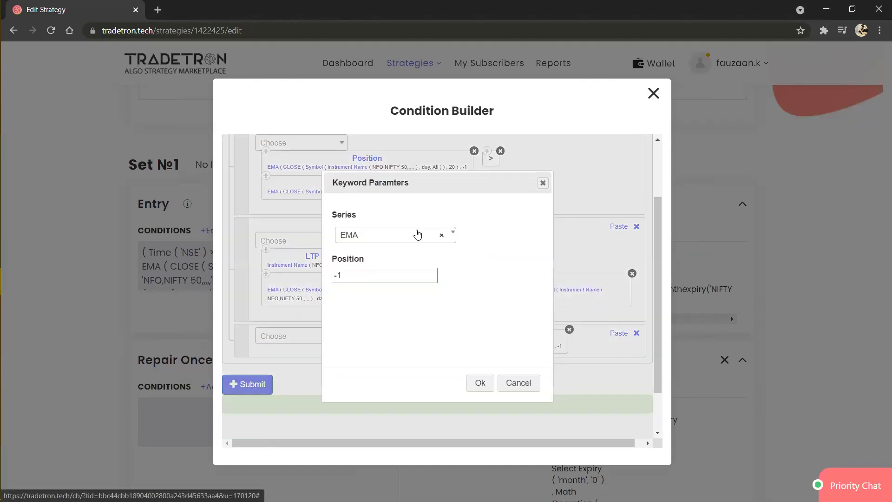
pyautogui.click(441, 236)
pyautogui.write('close')
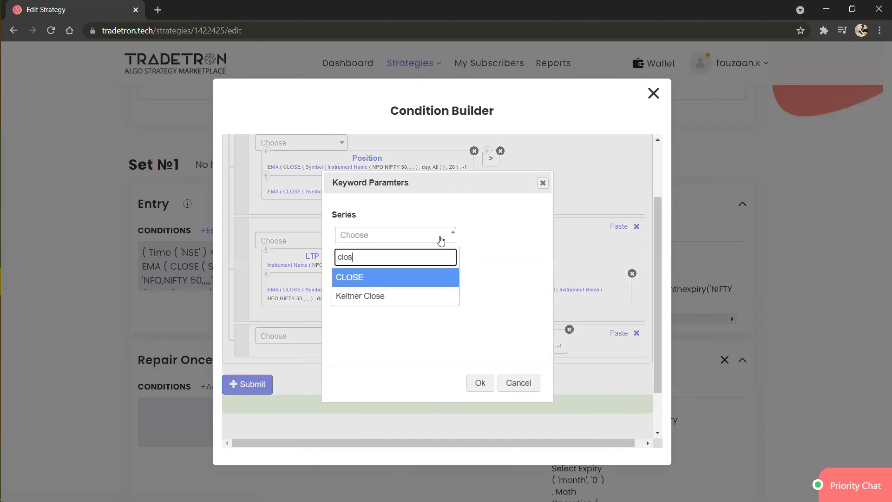
pyautogui.press('Return')
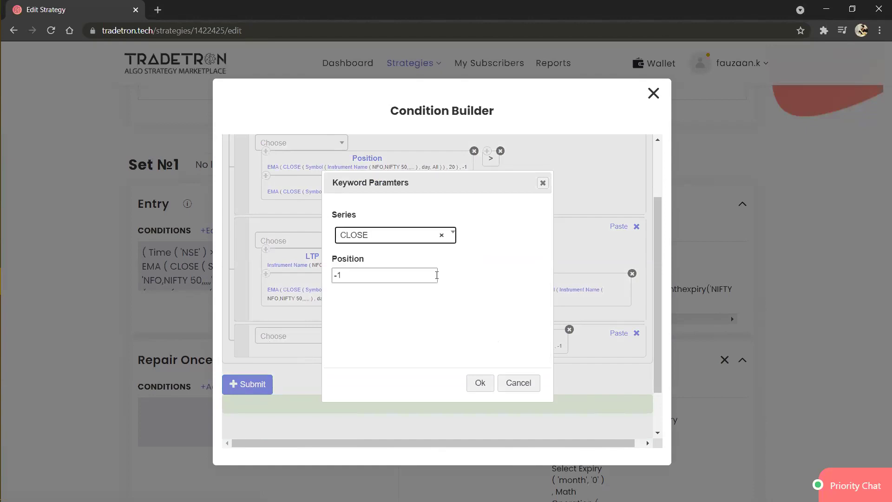
pyautogui.click(476, 383)
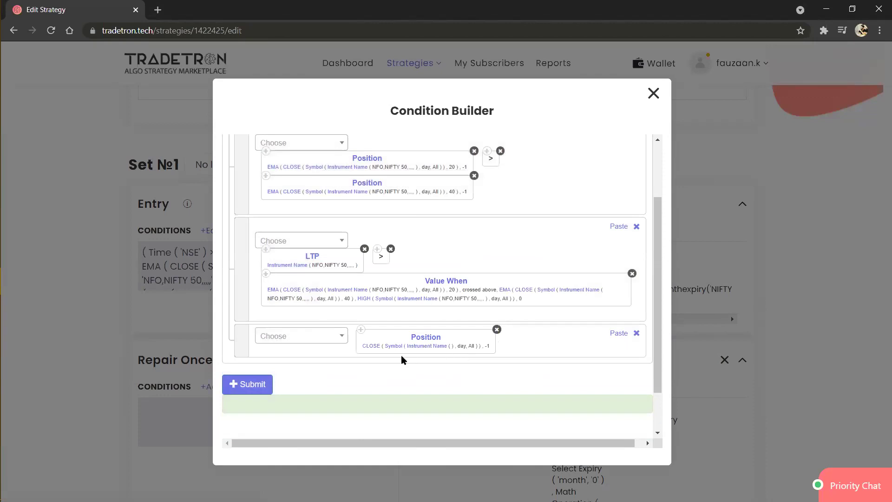
# Step: Set the instrument of the new condition's CLOSE series to NFO with NIFTY 50 as underlying
pyautogui.click(423, 350)
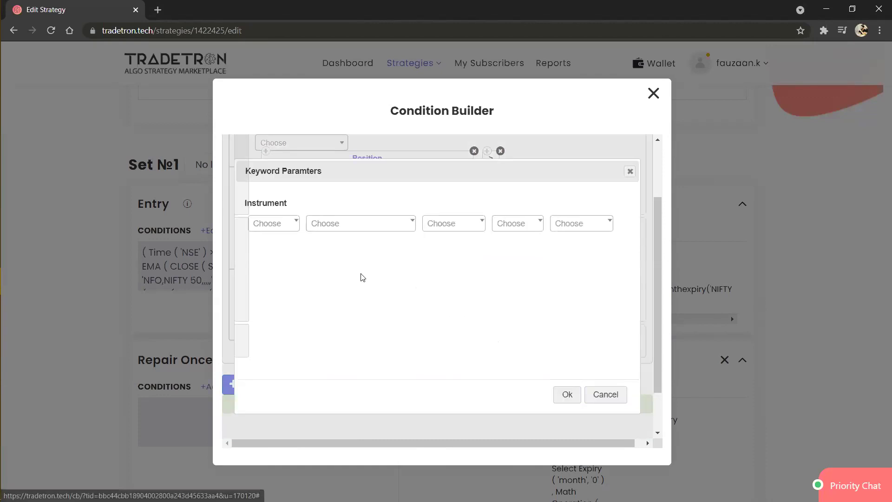
pyautogui.click(288, 224)
pyautogui.write('nfo')
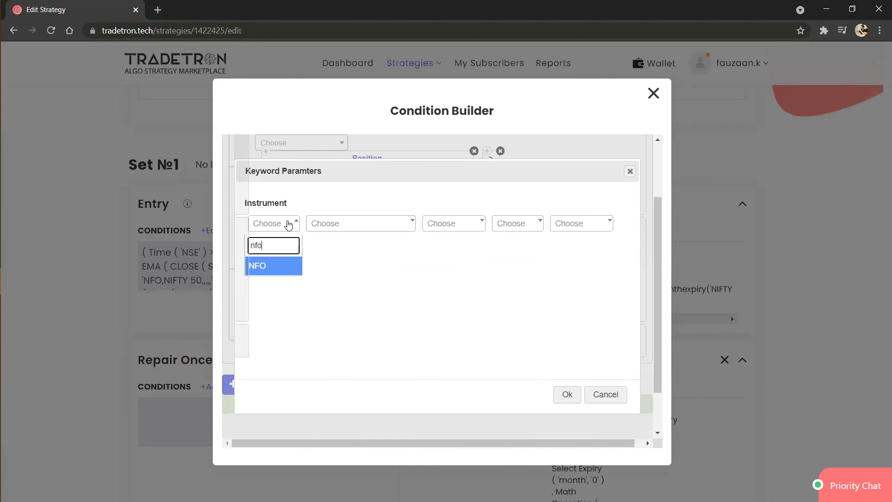
pyautogui.press('Return')
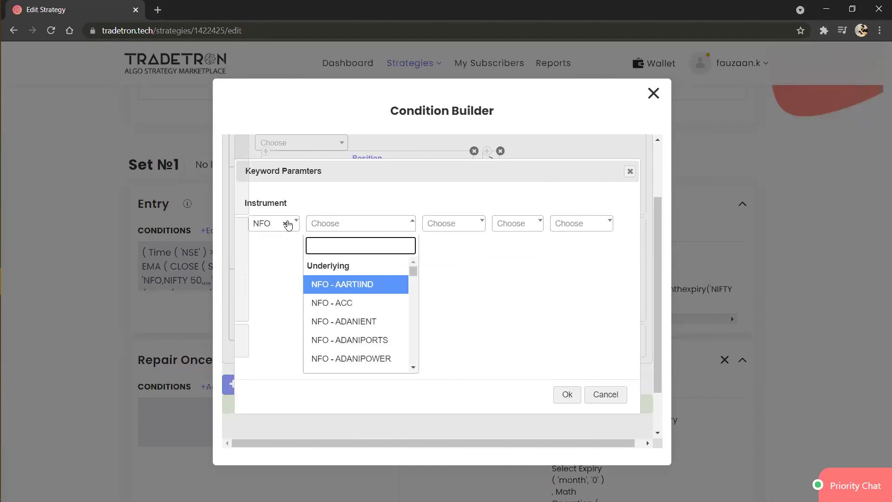
pyautogui.write('ni')
pyautogui.press('Return')
pyautogui.press('Tab')
pyautogui.press('Tab')
pyautogui.press('Tab')
pyautogui.press('Tab')
pyautogui.press('Return')
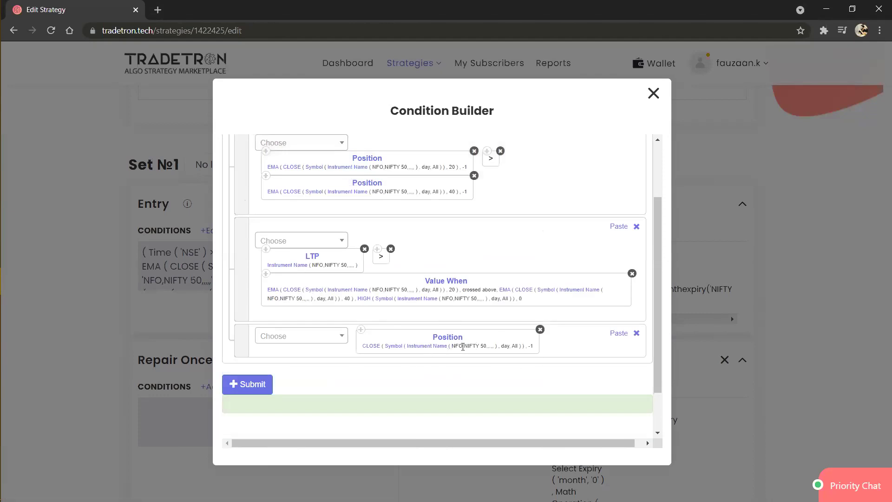
# Step: Remove the Position keyword from the new condition and leave the Condition Builder without submitting
pyautogui.click(540, 329)
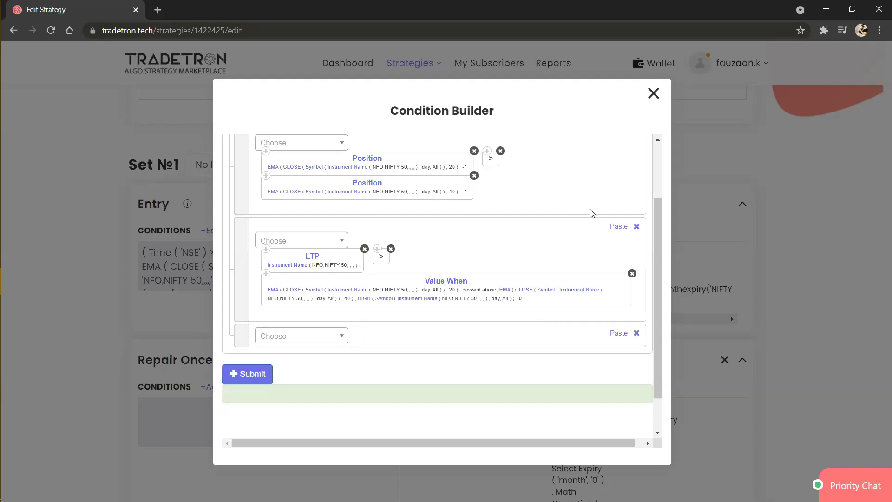
pyautogui.click(653, 93)
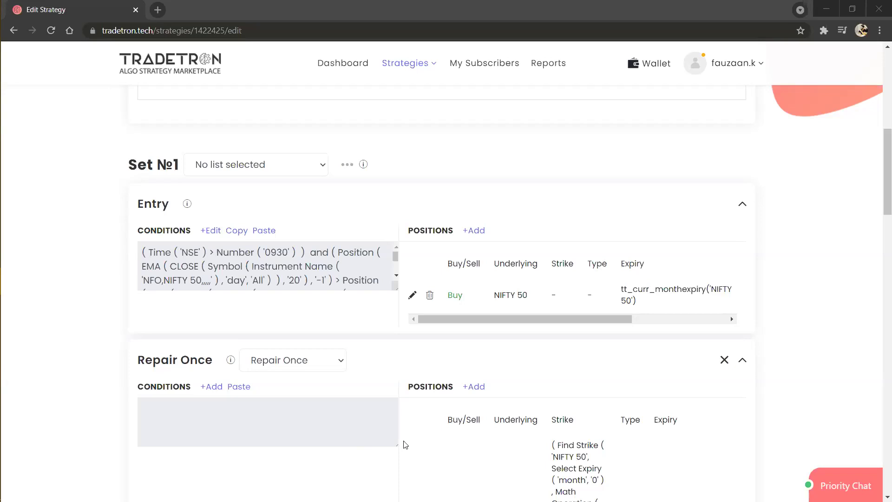
# Step: Copy the whole set of conditions from the Entry section of Set 1
pyautogui.scroll(-2, 618, 445)
pyautogui.scroll(-2, 618, 445)
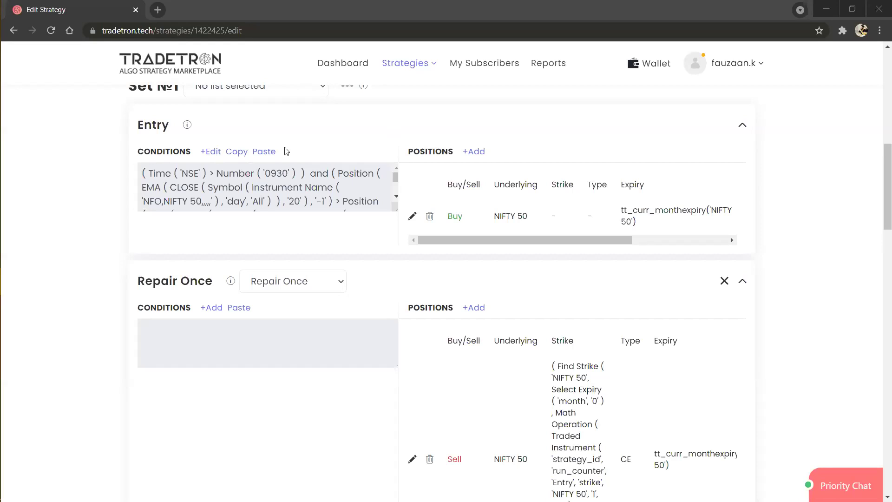
pyautogui.click(244, 155)
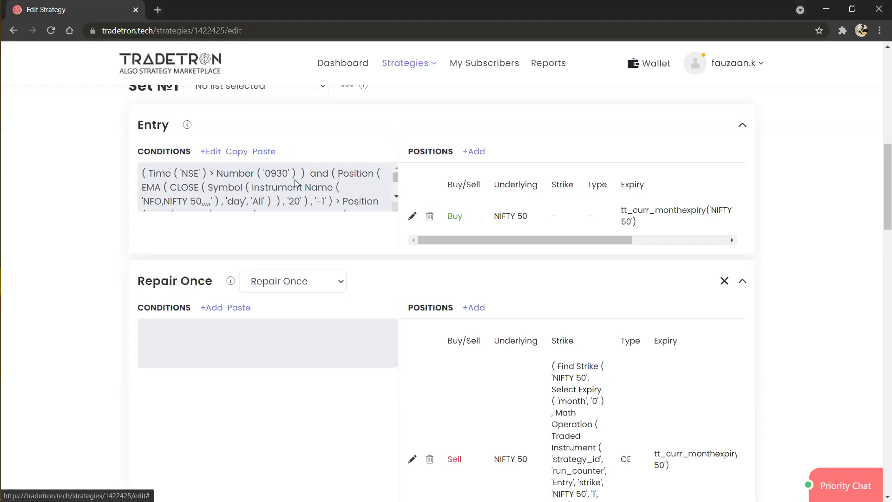
# Step: Review the strategy's Marketplace Settings, Advanced Settings and Universal Exit conditions, and return to the Entry section of Set 1
pyautogui.scroll(-13, 345, 283)
pyautogui.scroll(-10, 345, 283)
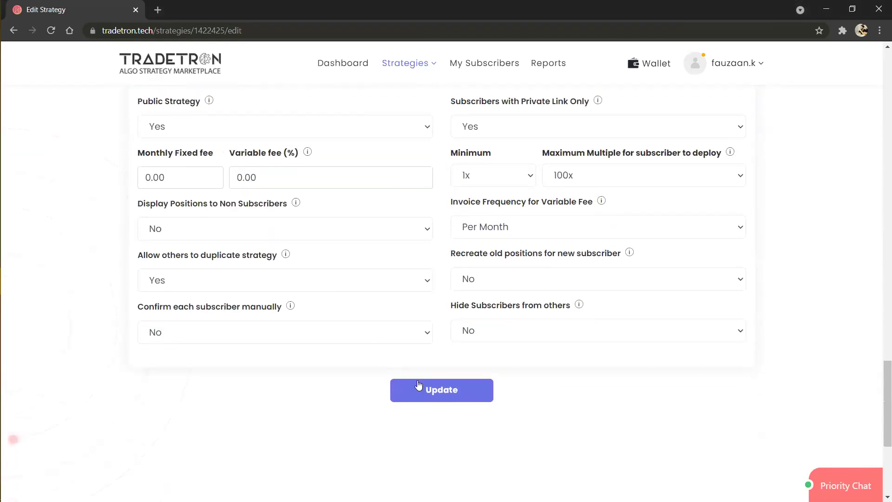
pyautogui.scroll(1, 315, 330)
pyautogui.scroll(1, 314, 331)
pyautogui.scroll(-1, 314, 331)
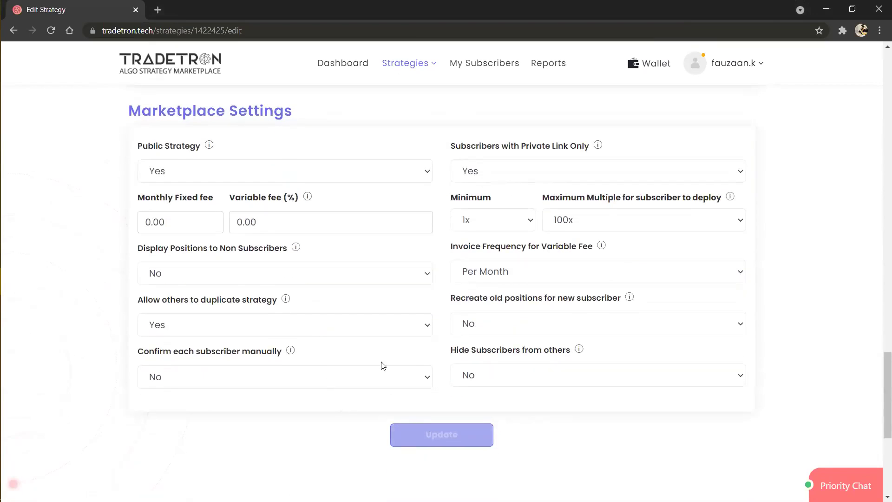
pyautogui.scroll(3, 345, 305)
pyautogui.scroll(-4, 345, 305)
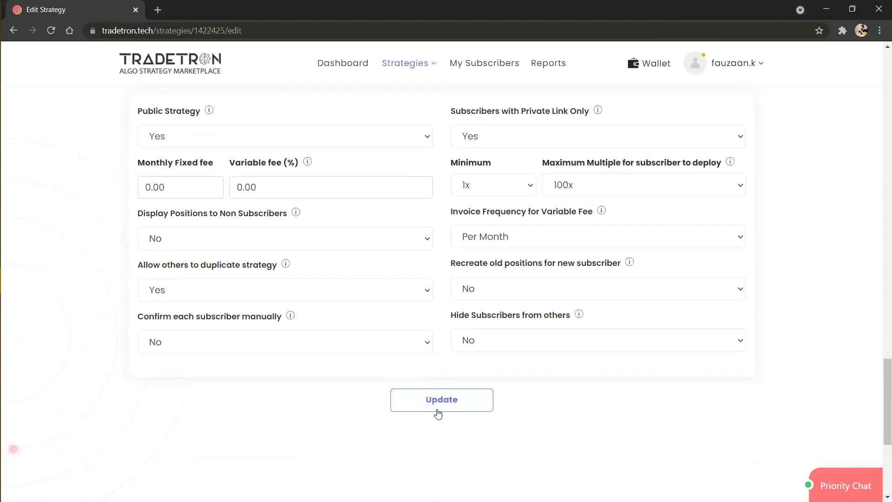
pyautogui.scroll(9, 345, 246)
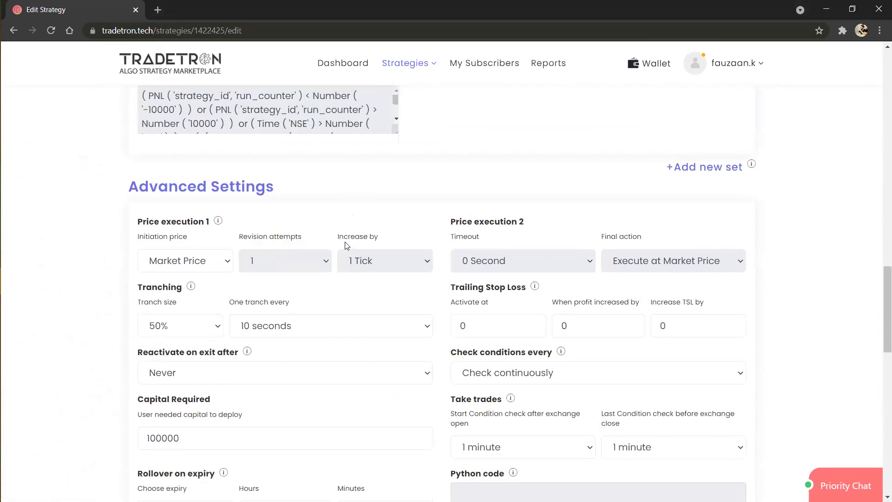
pyautogui.scroll(2, 346, 245)
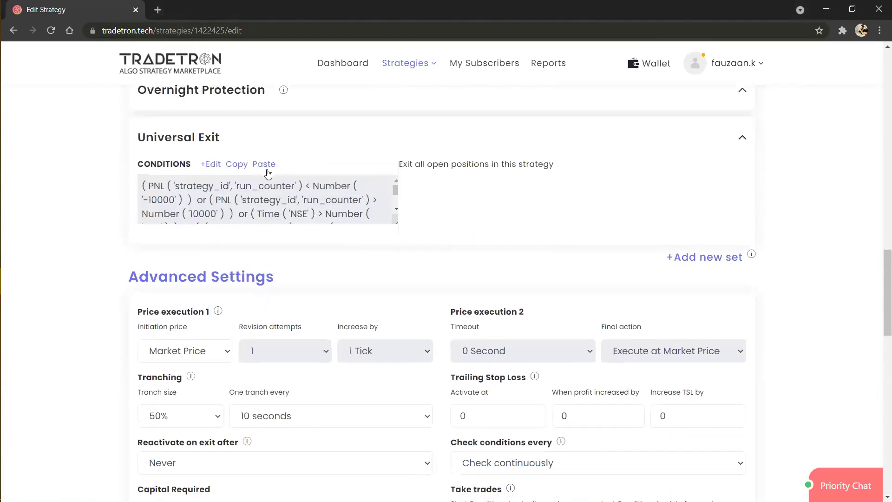
pyautogui.scroll(5, 344, 169)
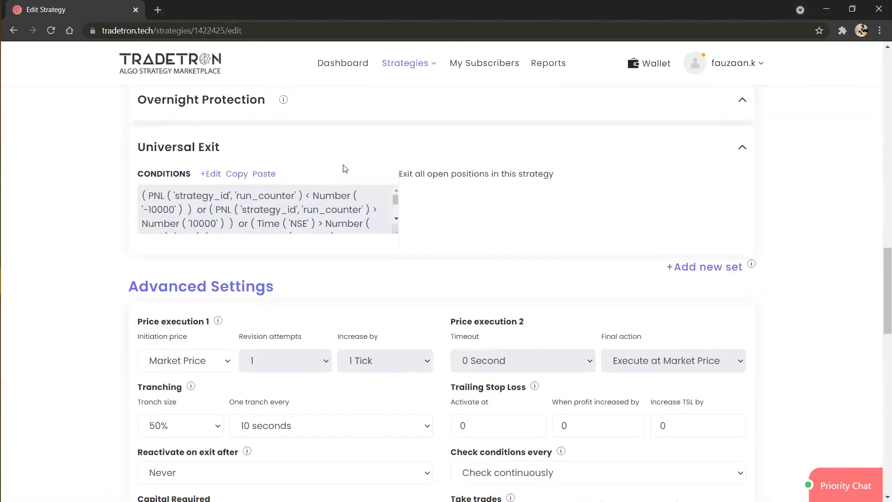
pyautogui.scroll(11, 344, 168)
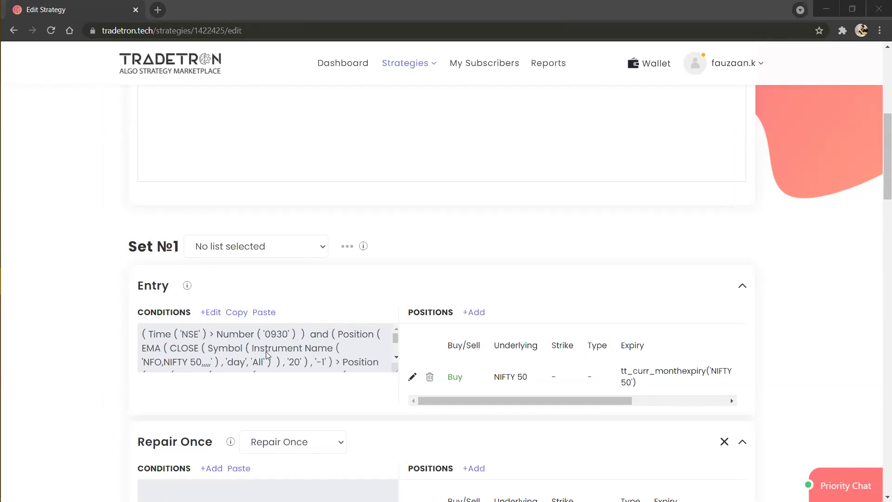
pyautogui.click(526, 84)
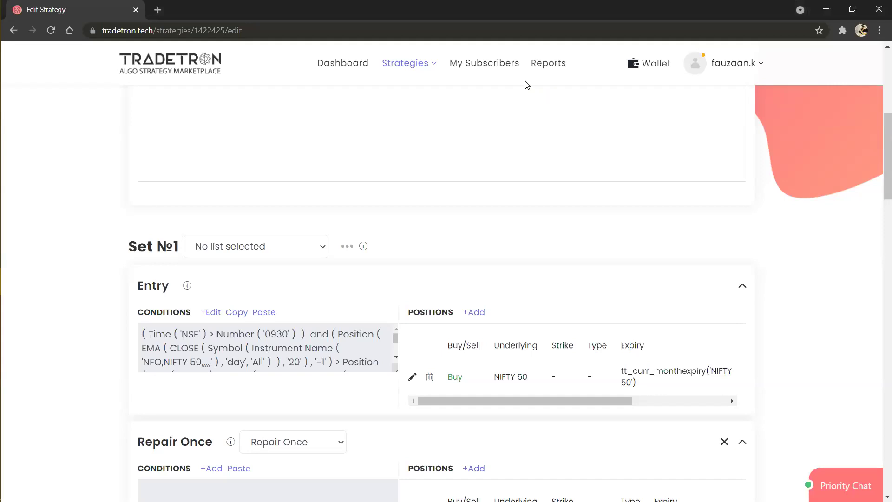